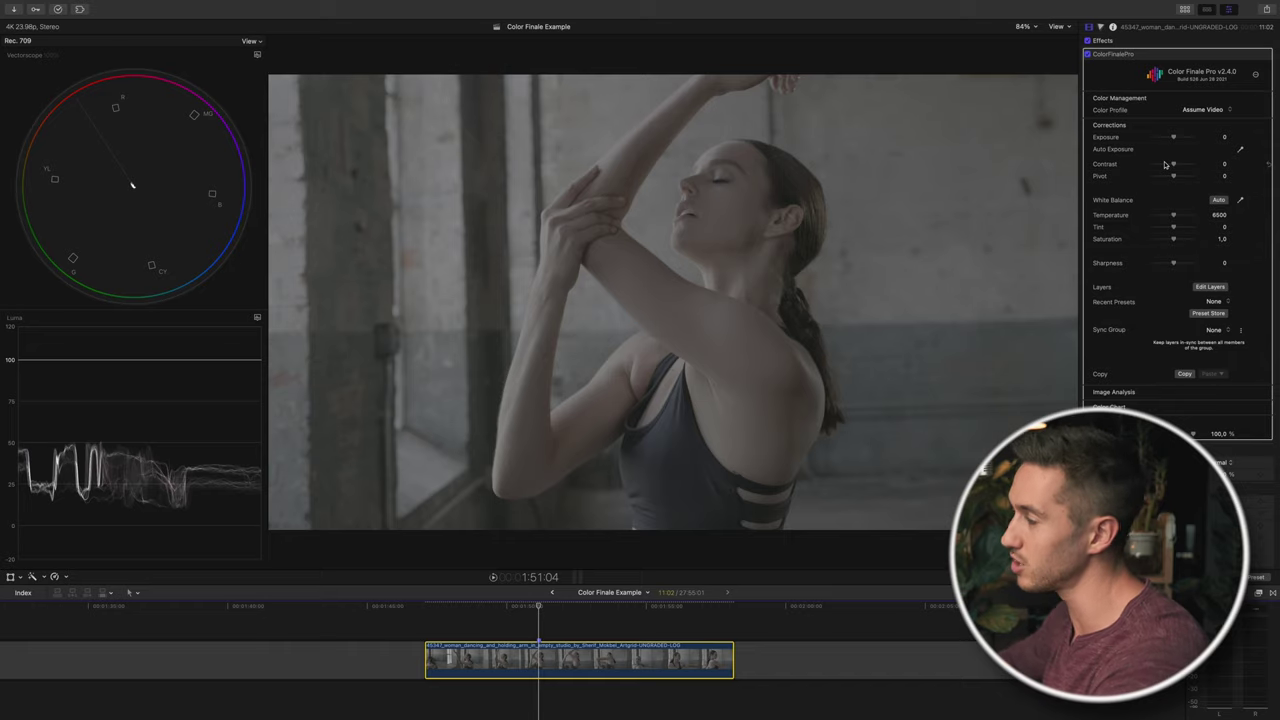
Step: Try the Assume Log color profile on the clip, and set the profile back to Assume Video
{"action": "scroll", "coordinate": [1170, 200], "scroll_direction": "down", "scroll_amount": 1}
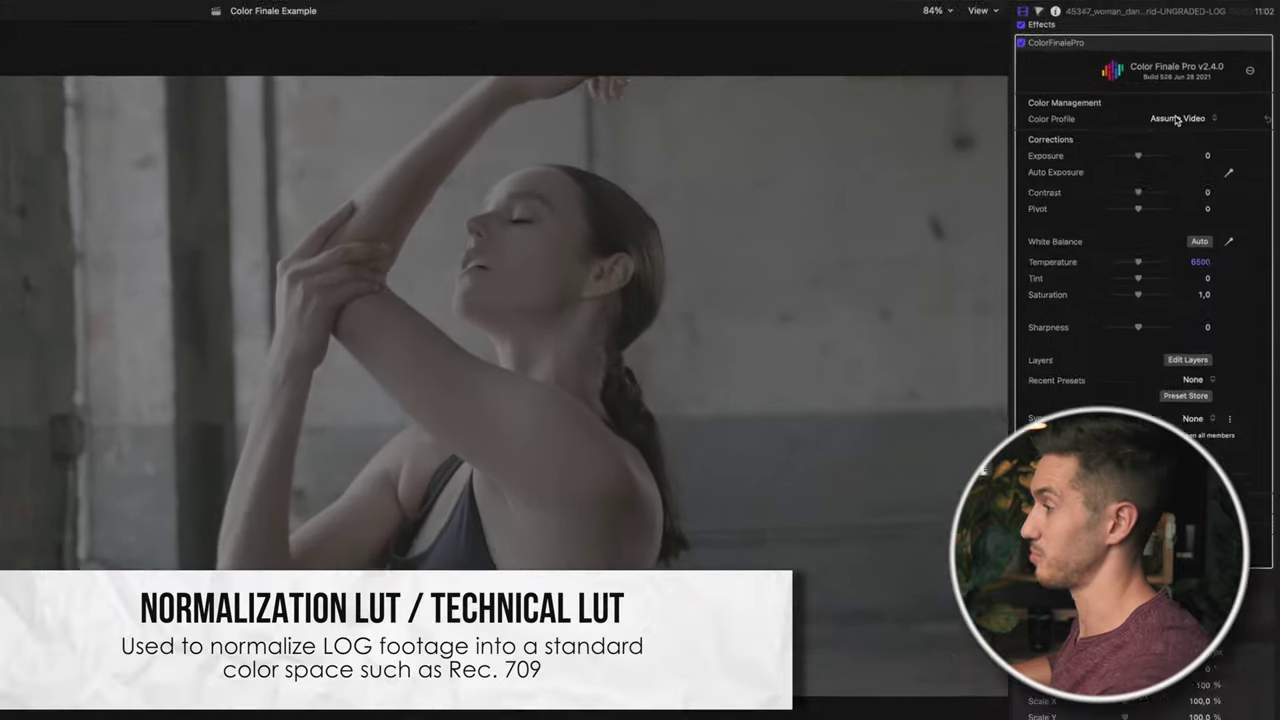
{"action": "left_click", "coordinate": [1202, 105]}
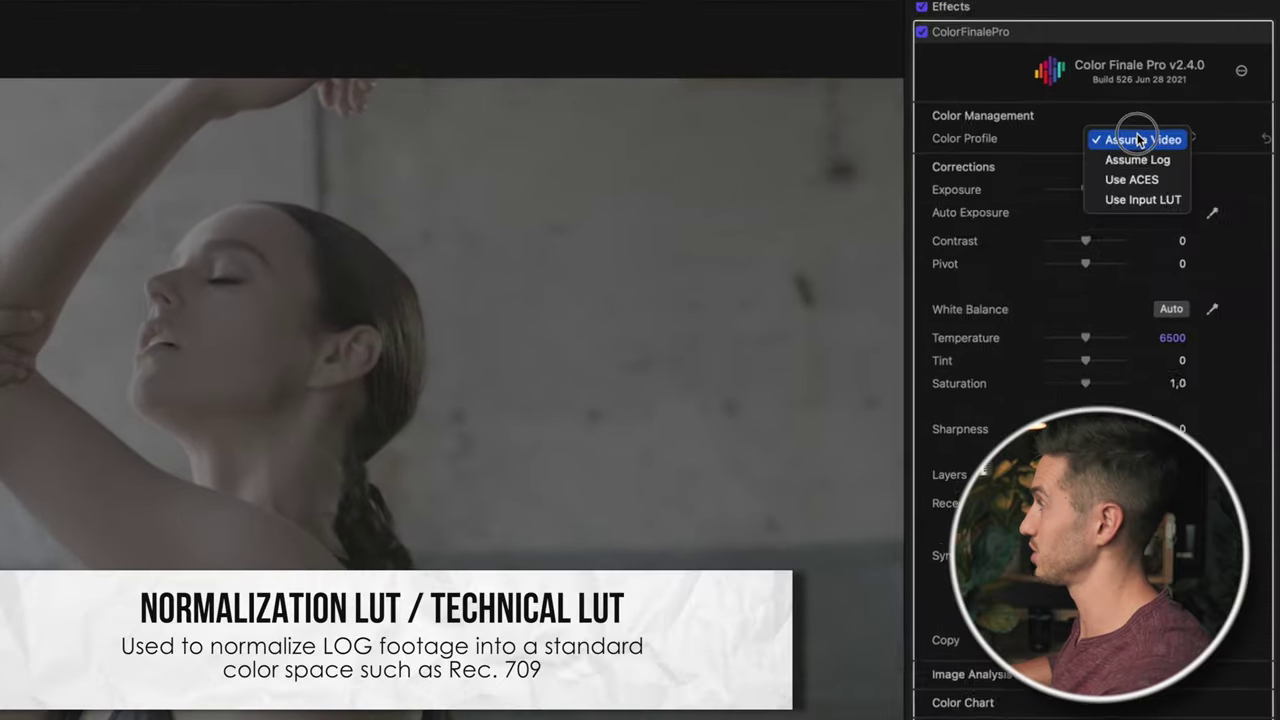
{"action": "left_click", "coordinate": [1130, 164]}
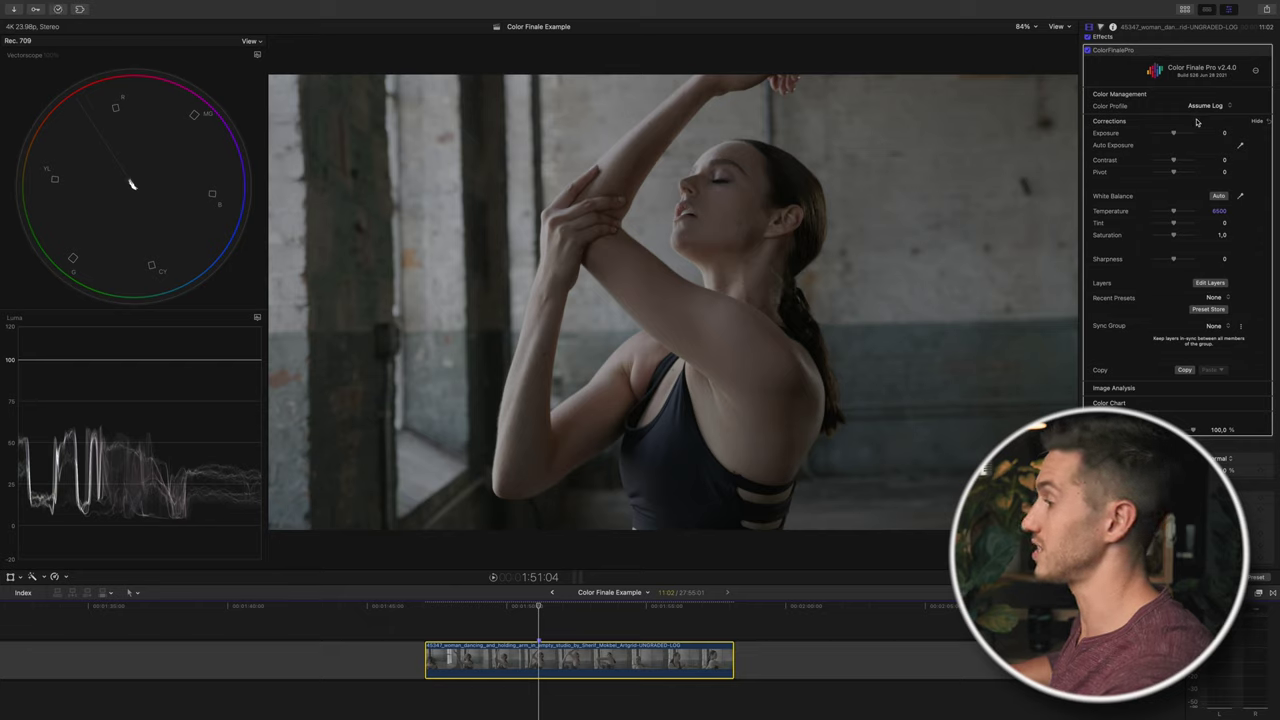
{"action": "left_click", "coordinate": [1205, 105]}
{"action": "left_click", "coordinate": [1200, 95]}
Step: Open the layer editor for the clip, place its window over the lower viewer area, and add a Color Wheels layer
{"action": "left_click", "coordinate": [1209, 283]}
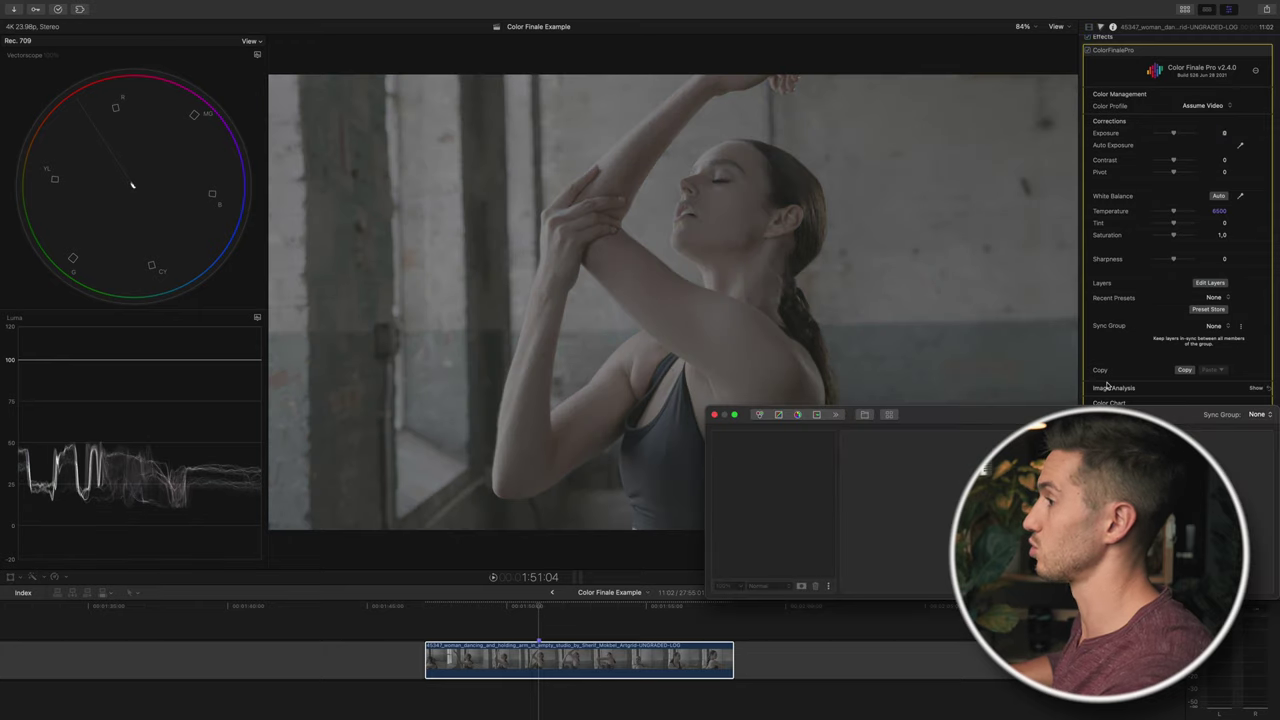
{"action": "left_click_drag", "start_coordinate": [1020, 422], "coordinate": [720, 432]}
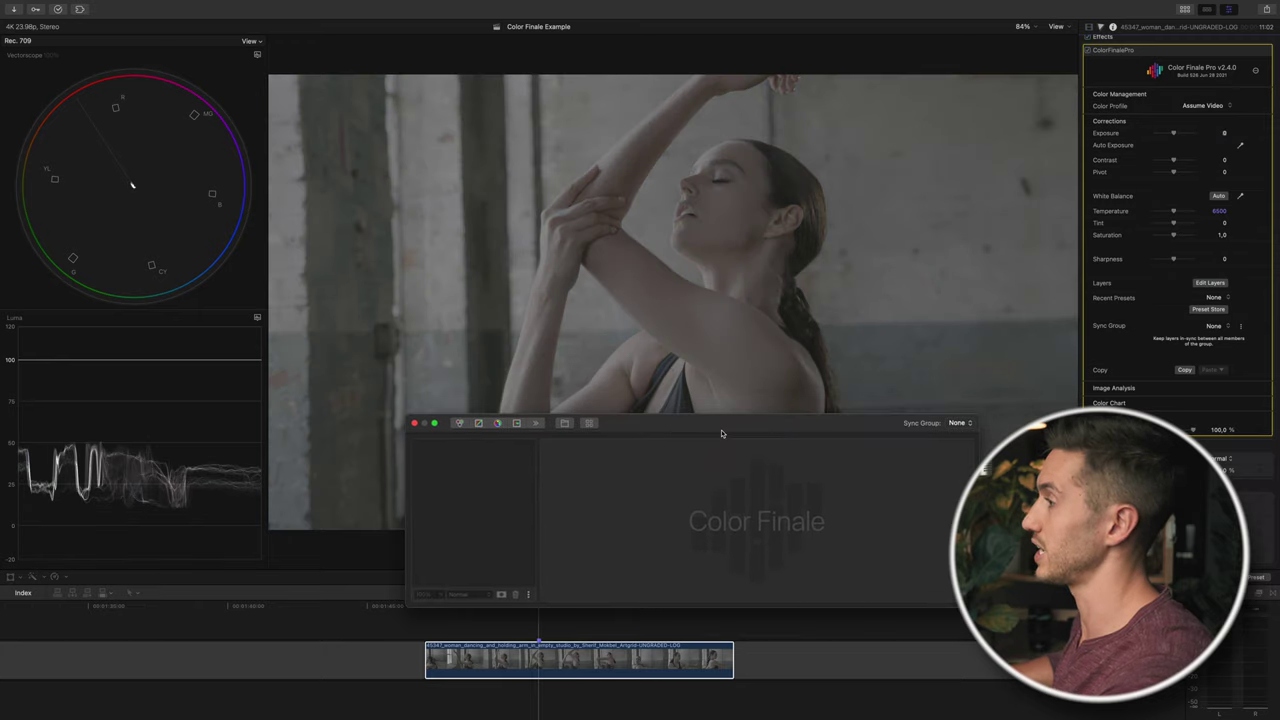
{"action": "left_click", "coordinate": [458, 424]}
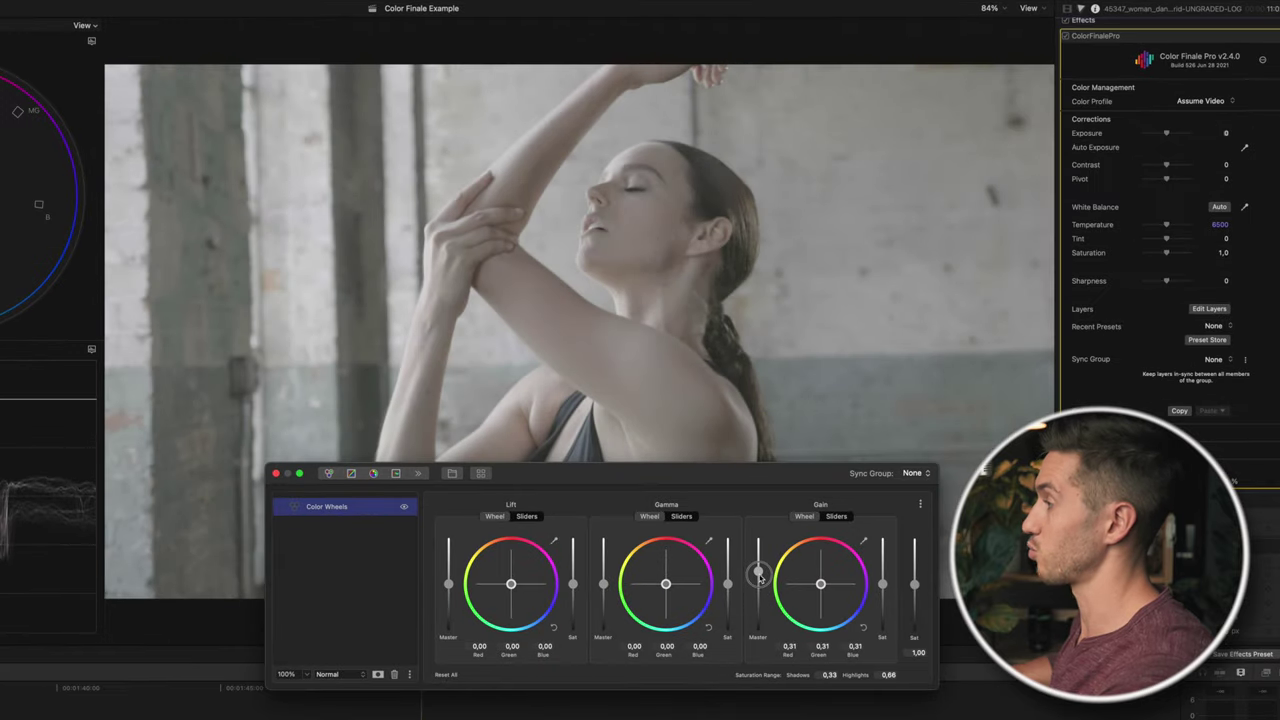
Step: Set the color wheels' master levels to Gain 0.34, Lift -0.10 and Gamma -0.21, and slightly raise the overall saturation
{"action": "left_click_drag", "start_coordinate": [758, 587], "coordinate": [760, 577]}
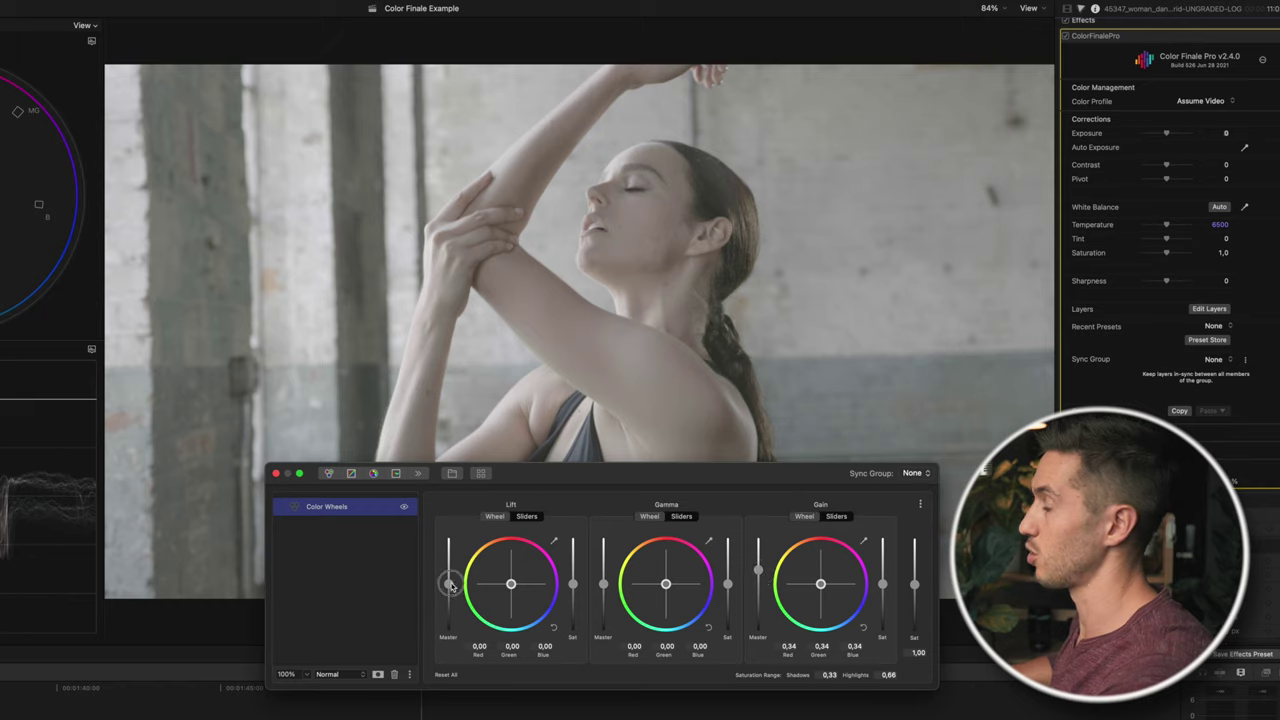
{"action": "left_click_drag", "start_coordinate": [450, 586], "coordinate": [450, 590]}
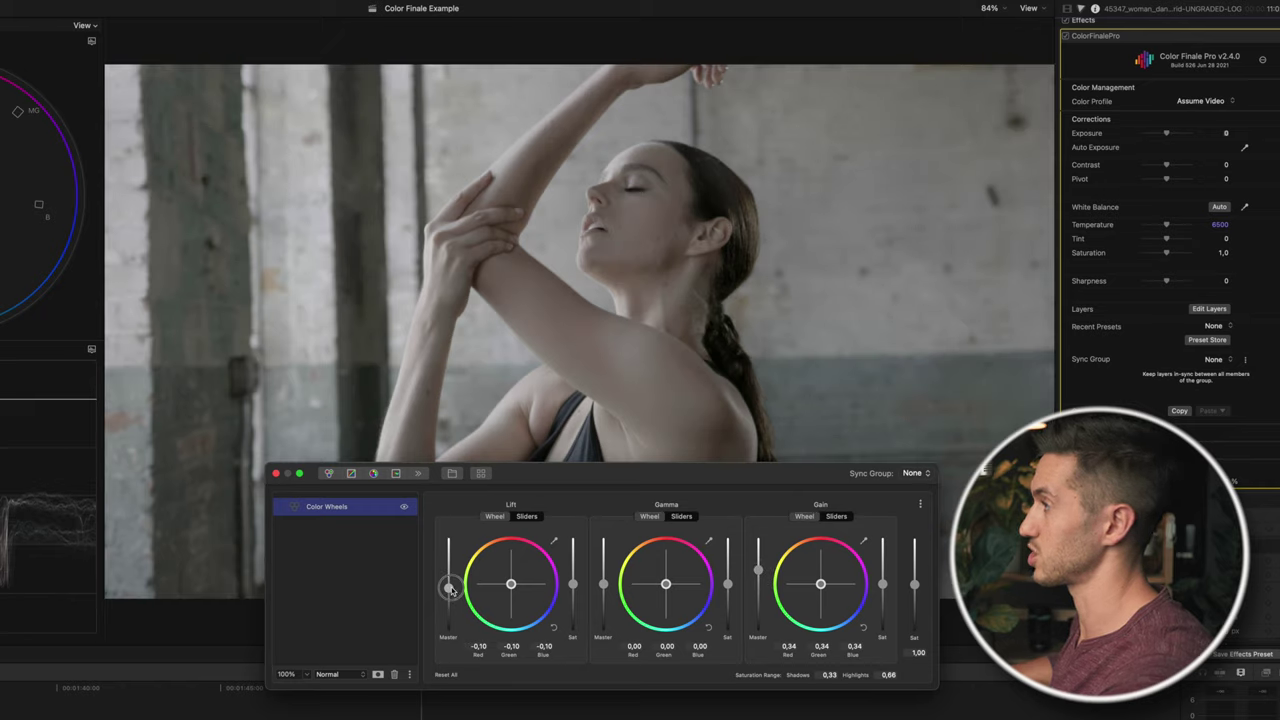
{"action": "left_click_drag", "start_coordinate": [603, 584], "coordinate": [603, 592]}
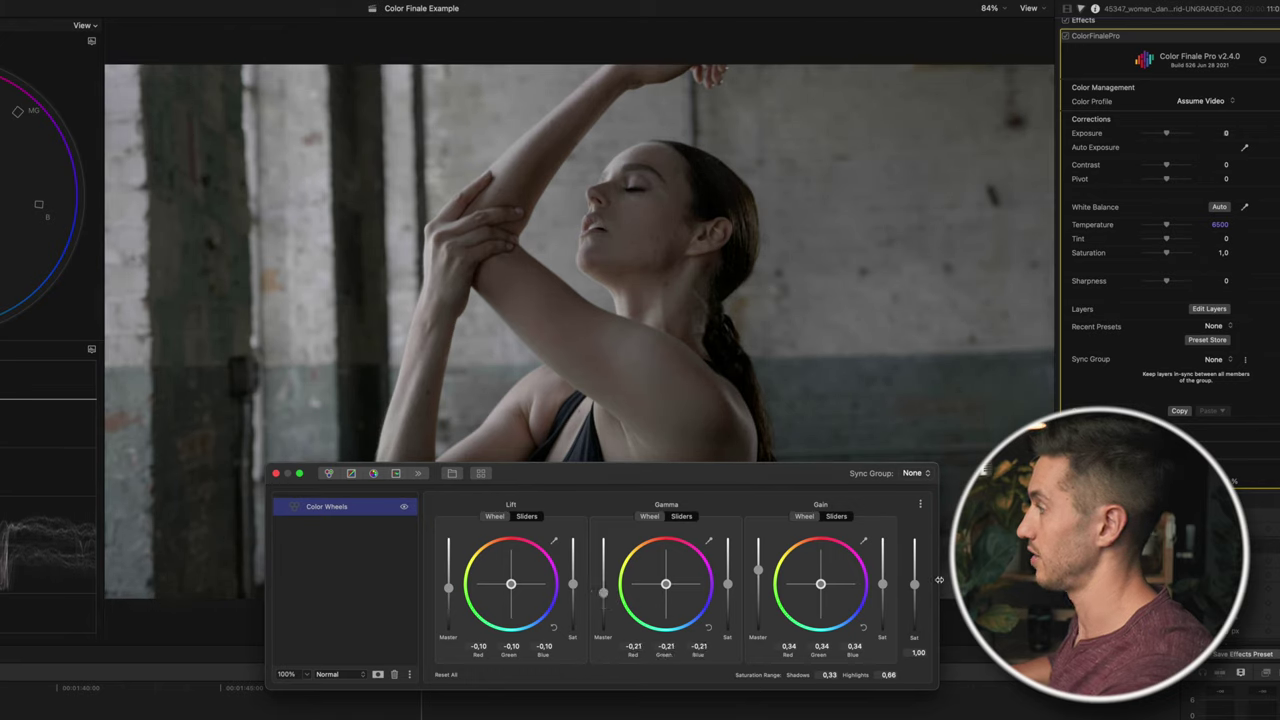
{"action": "left_click_drag", "start_coordinate": [917, 586], "coordinate": [918, 581]}
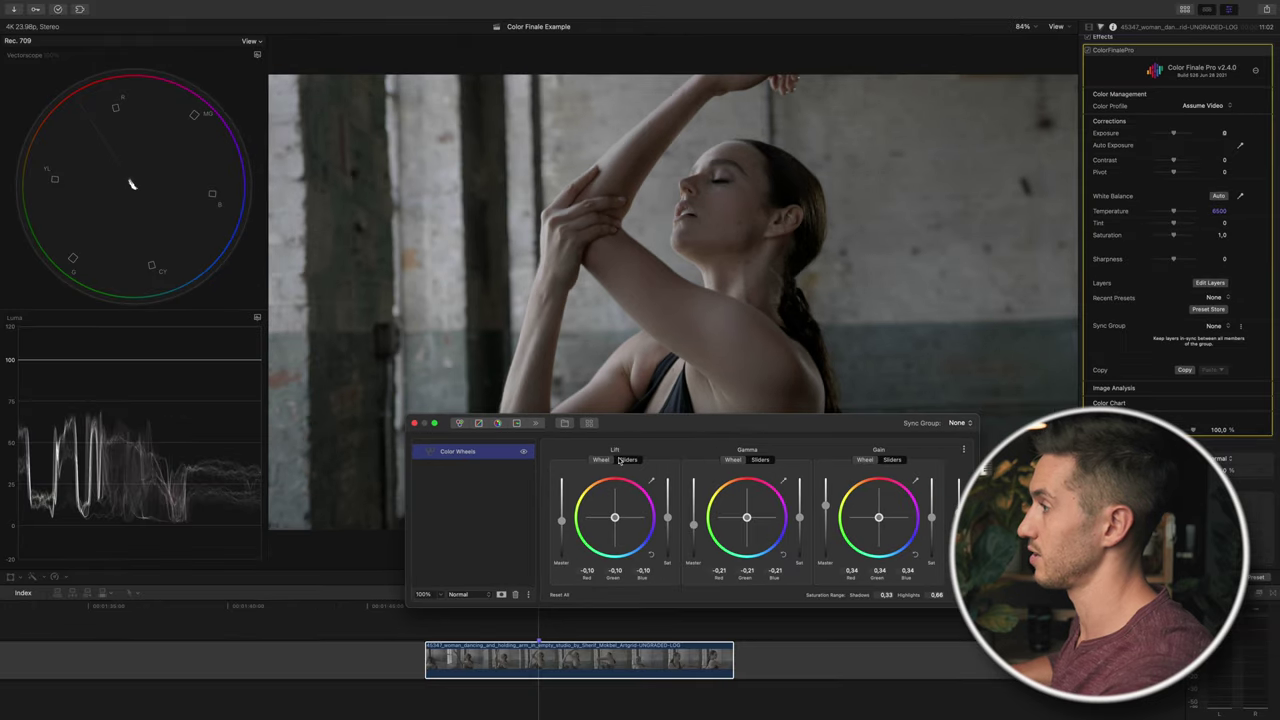
Step: Compare the image with the Color Wheels layer hidden and shown
{"action": "left_click", "coordinate": [524, 452]}
{"action": "left_click", "coordinate": [524, 452]}
{"action": "left_click", "coordinate": [524, 452]}
{"action": "left_click", "coordinate": [525, 453]}
{"action": "left_click", "coordinate": [525, 452]}
{"action": "left_click", "coordinate": [525, 452]}
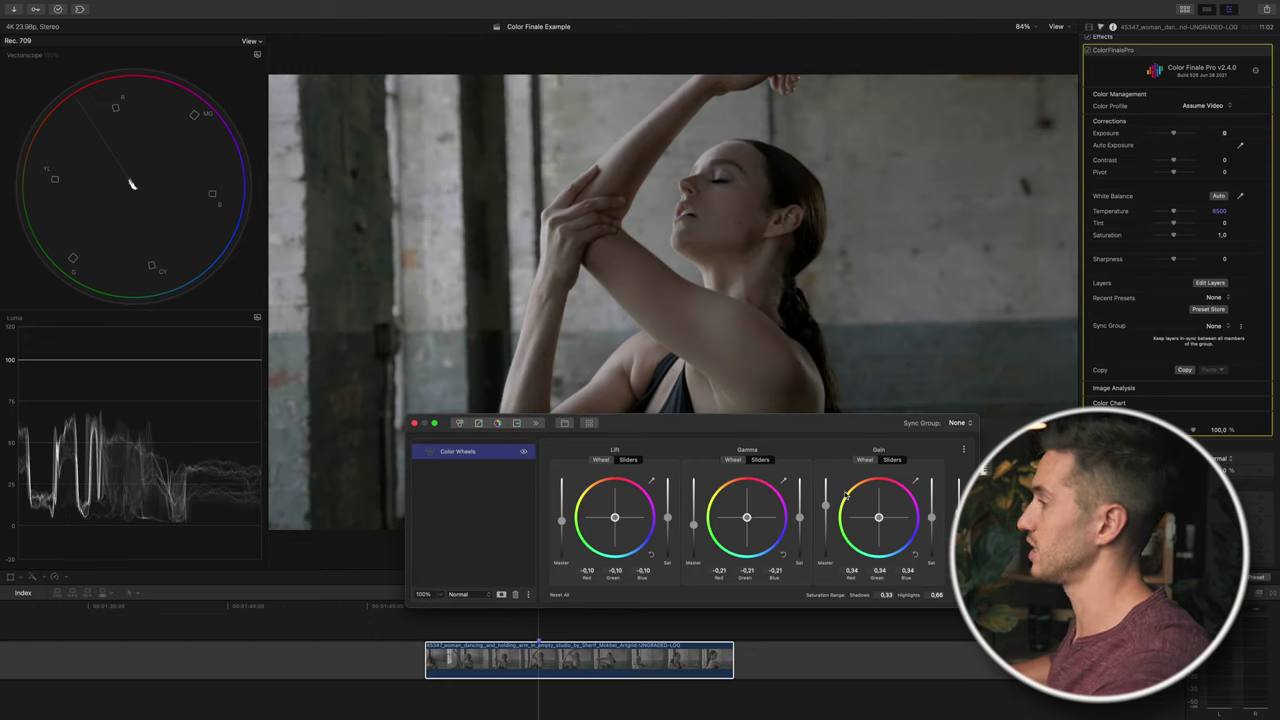
Step: Raise the Gain master to 0.44 and rename the Color Wheels layer as "Log to Rec 709"
{"action": "left_click_drag", "start_coordinate": [824, 506], "coordinate": [825, 500]}
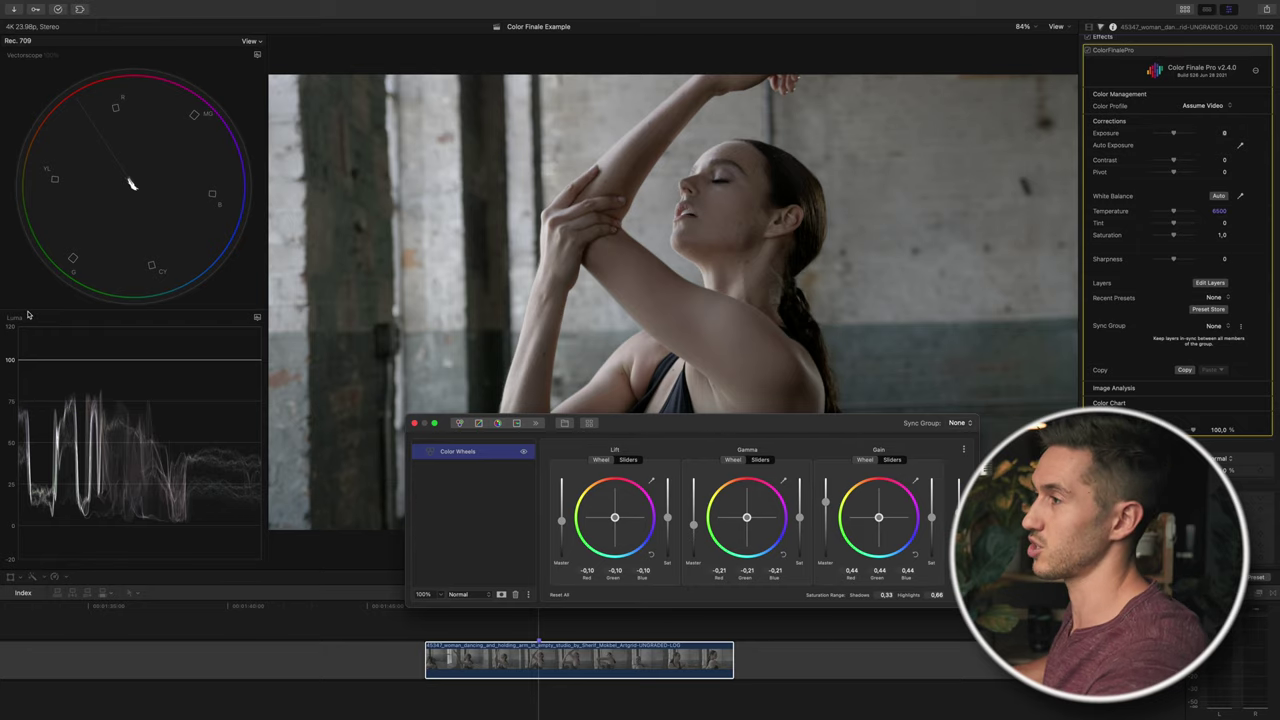
{"action": "right_click", "coordinate": [496, 455]}
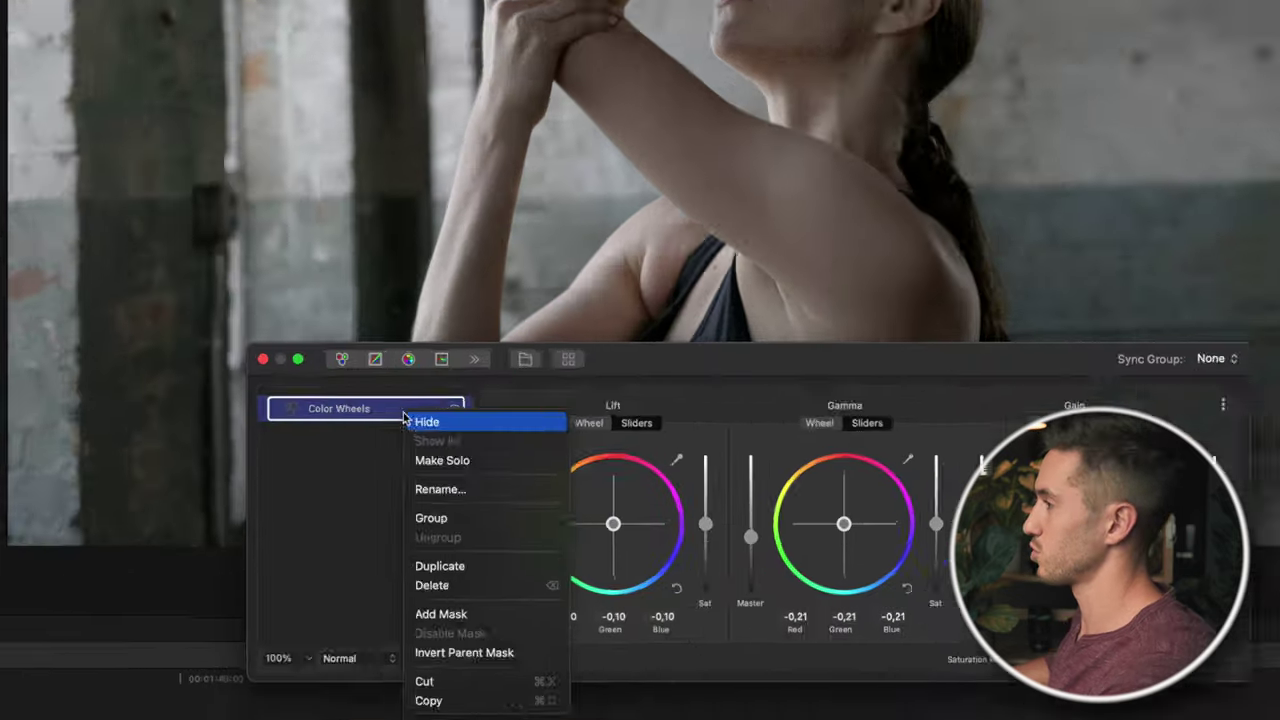
{"action": "left_click", "coordinate": [463, 490]}
{"action": "type", "text": "Log"}
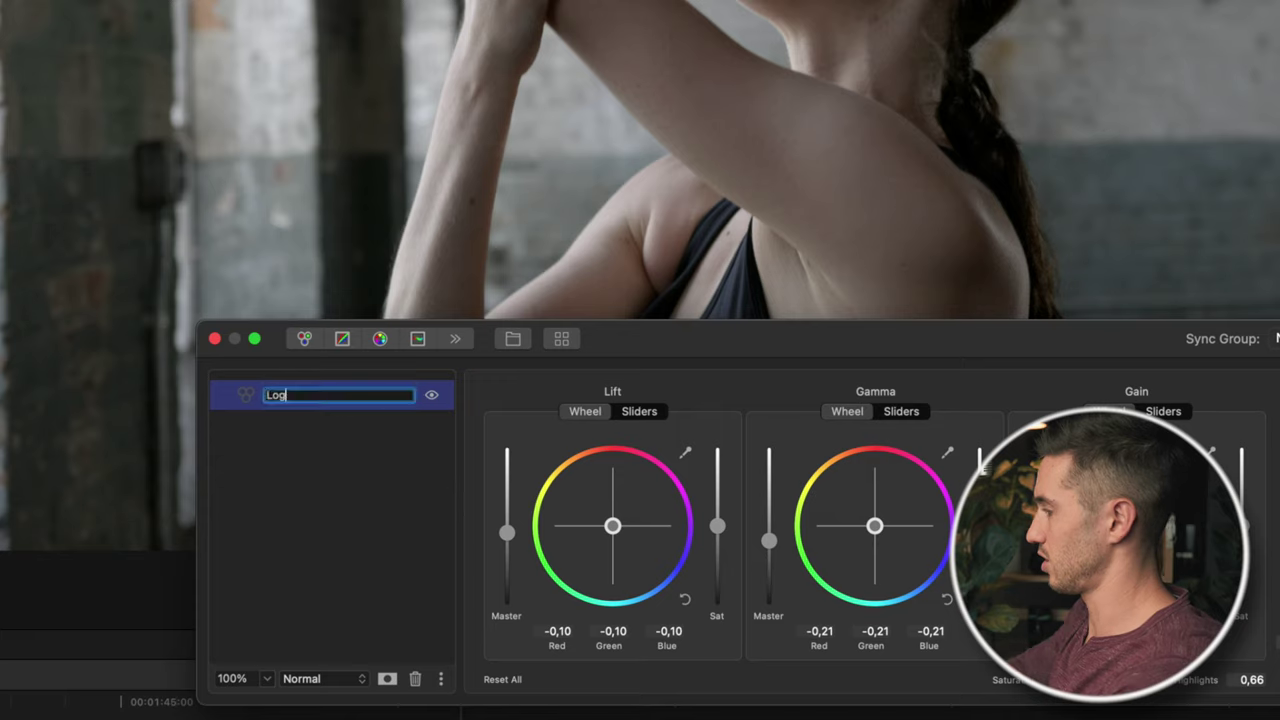
{"action": "type", "text": " to Rec 709"}
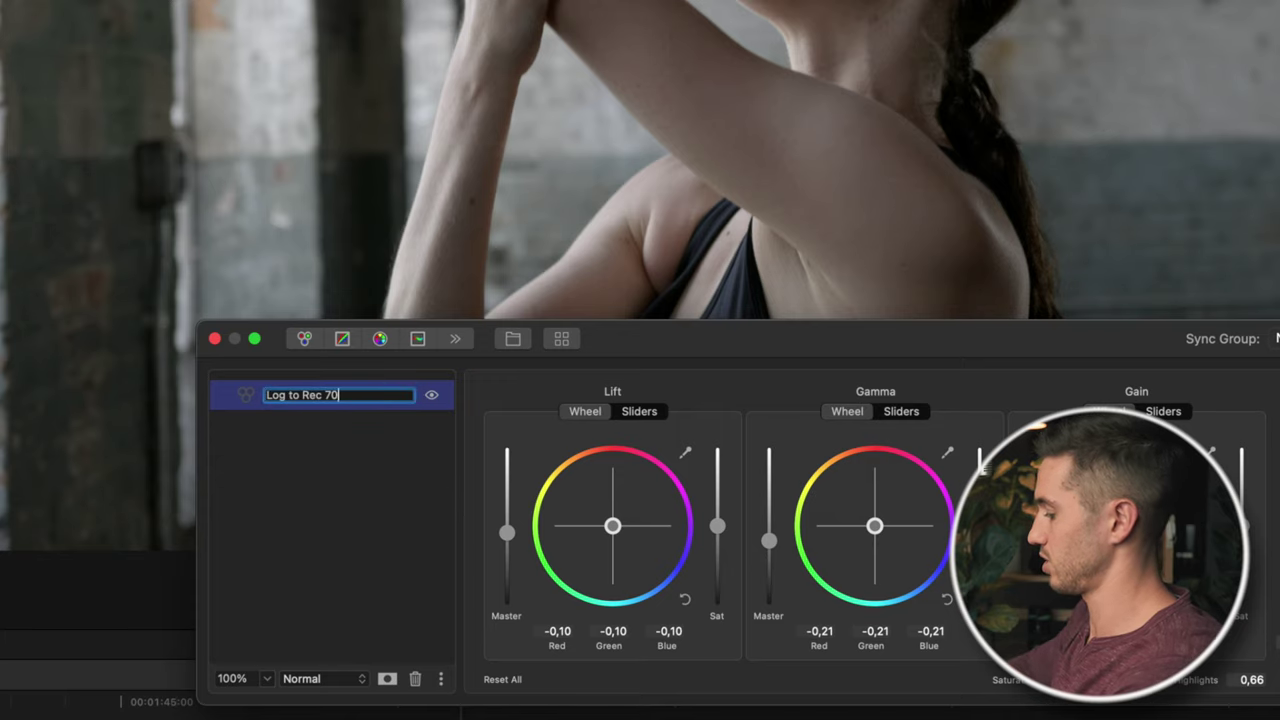
{"action": "key", "text": "Return"}
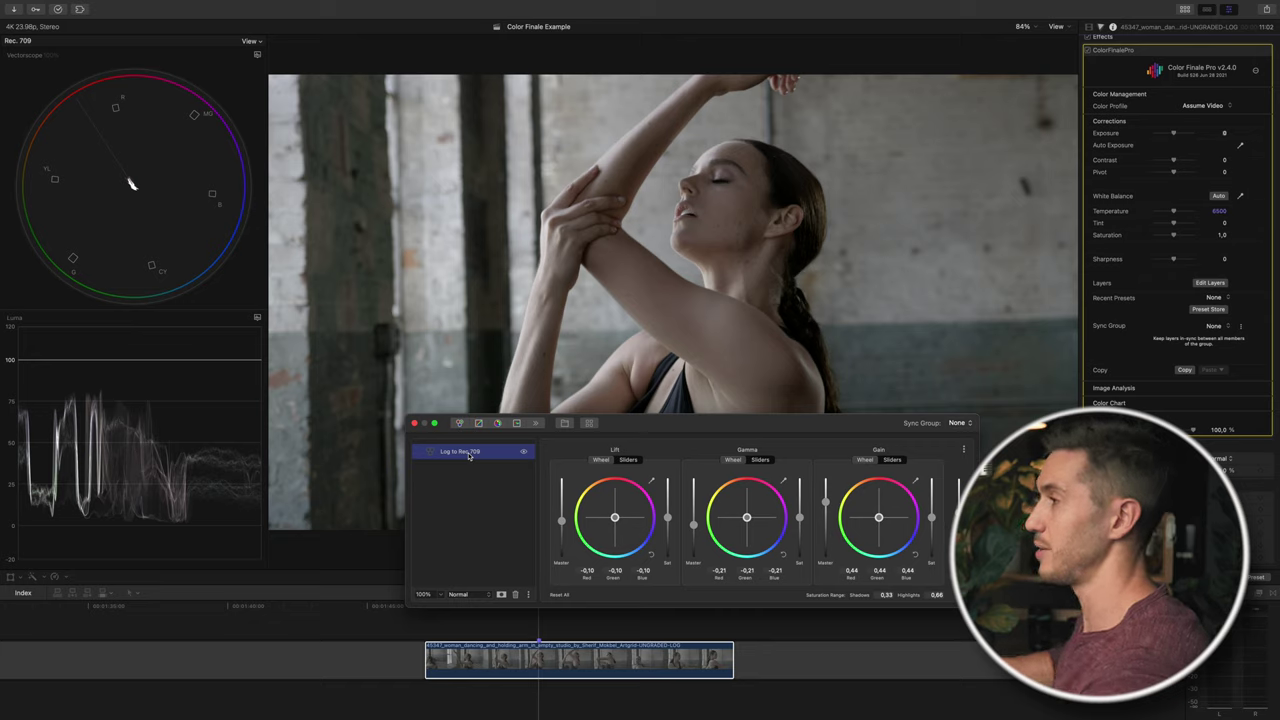
Step: Switch the Luma waveform scope to RGB Overlay and change the vectorscope to an RGB Parade waveform
{"action": "left_click", "coordinate": [257, 317]}
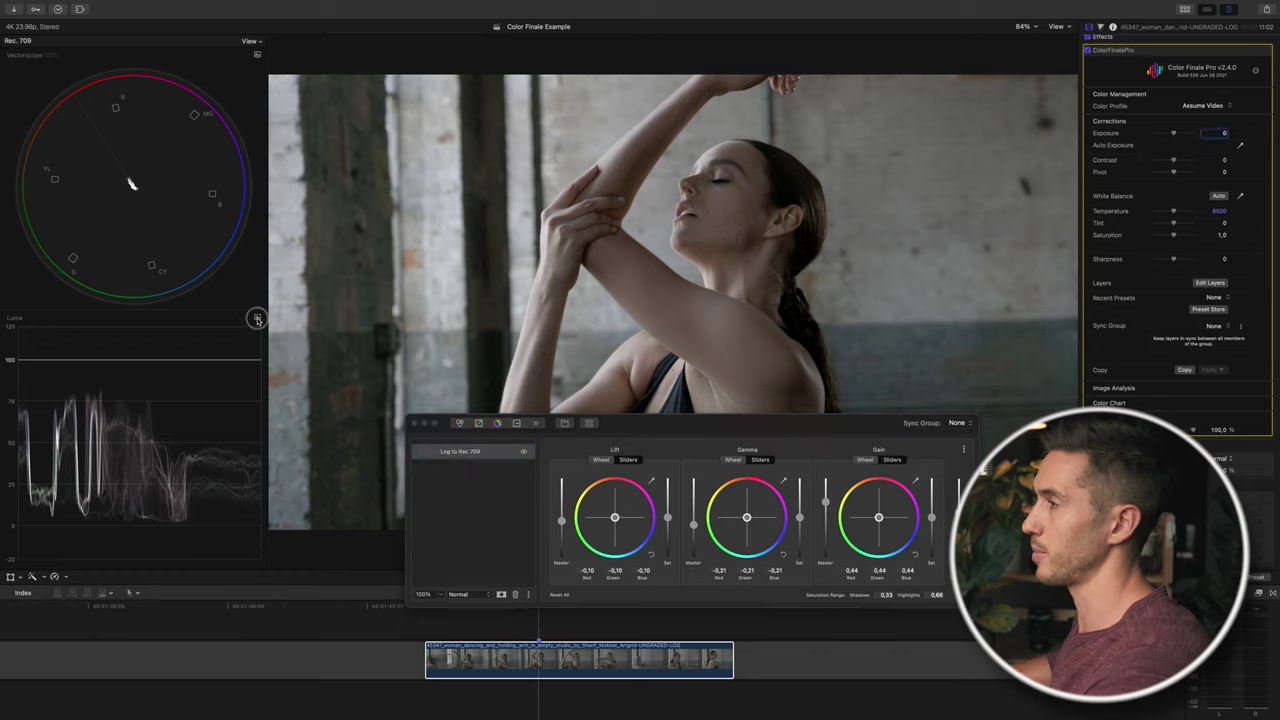
{"action": "left_click", "coordinate": [299, 390]}
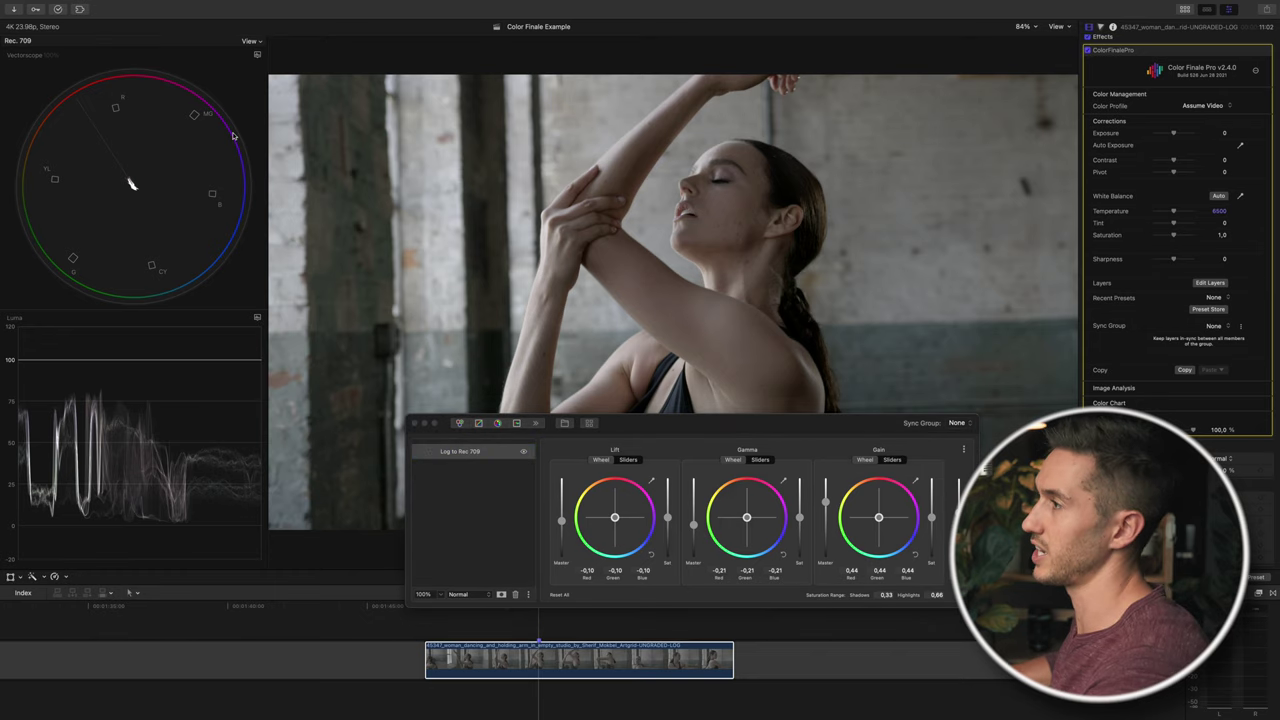
{"action": "left_click", "coordinate": [258, 57]}
{"action": "left_click", "coordinate": [248, 41]}
{"action": "left_click", "coordinate": [250, 42]}
{"action": "left_click", "coordinate": [258, 46]}
{"action": "left_click", "coordinate": [257, 54]}
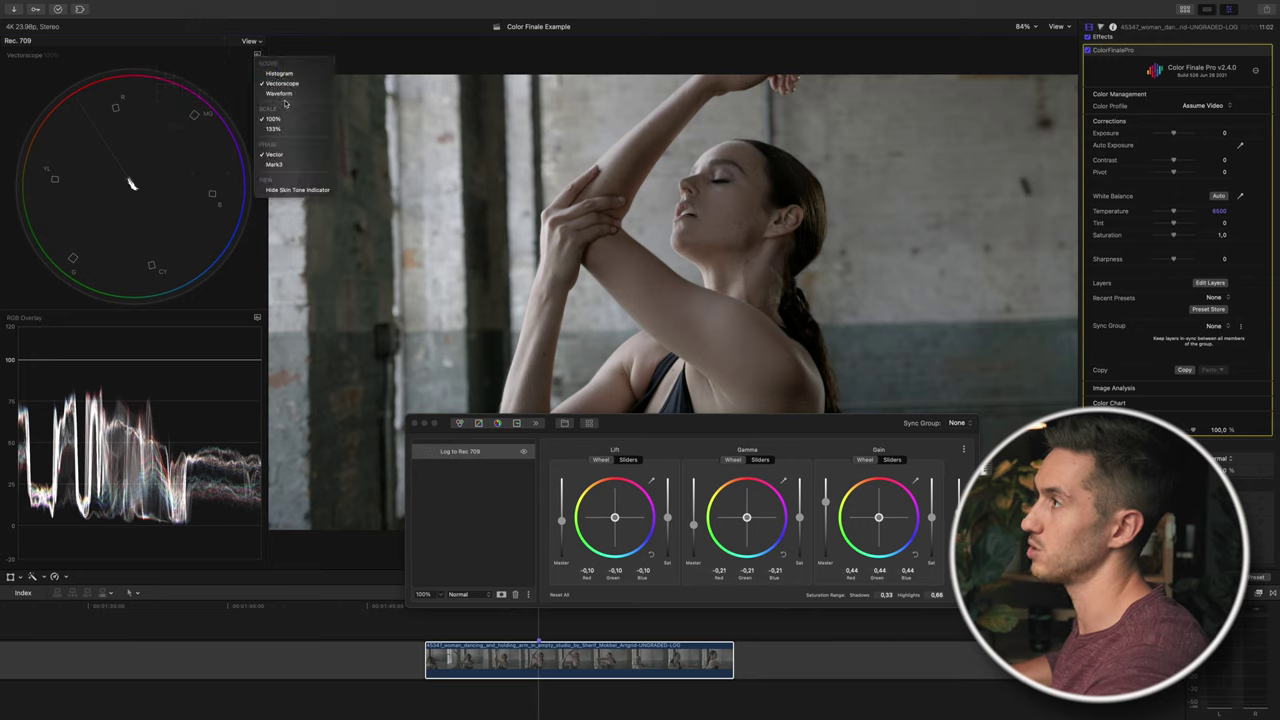
{"action": "left_click", "coordinate": [286, 108]}
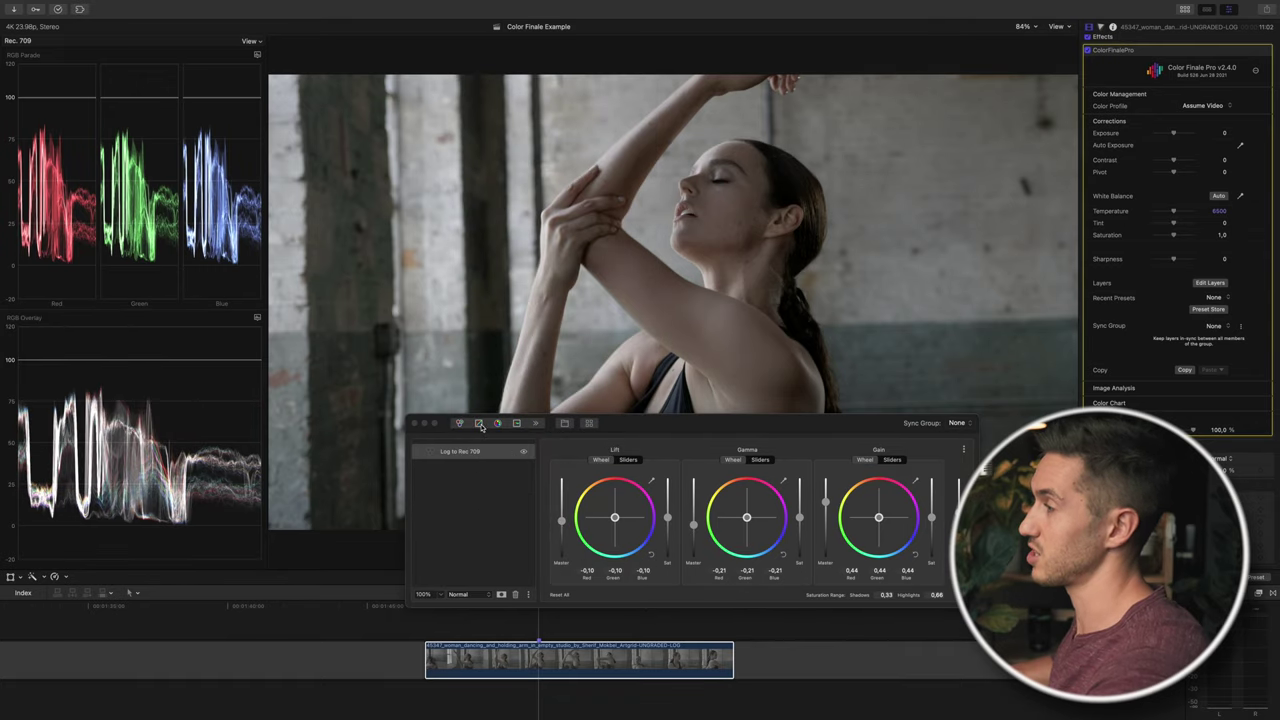
Step: Add a Curves layer with slight red and green curve adjustments, and compare the image with the layer off and on
{"action": "left_click", "coordinate": [480, 424]}
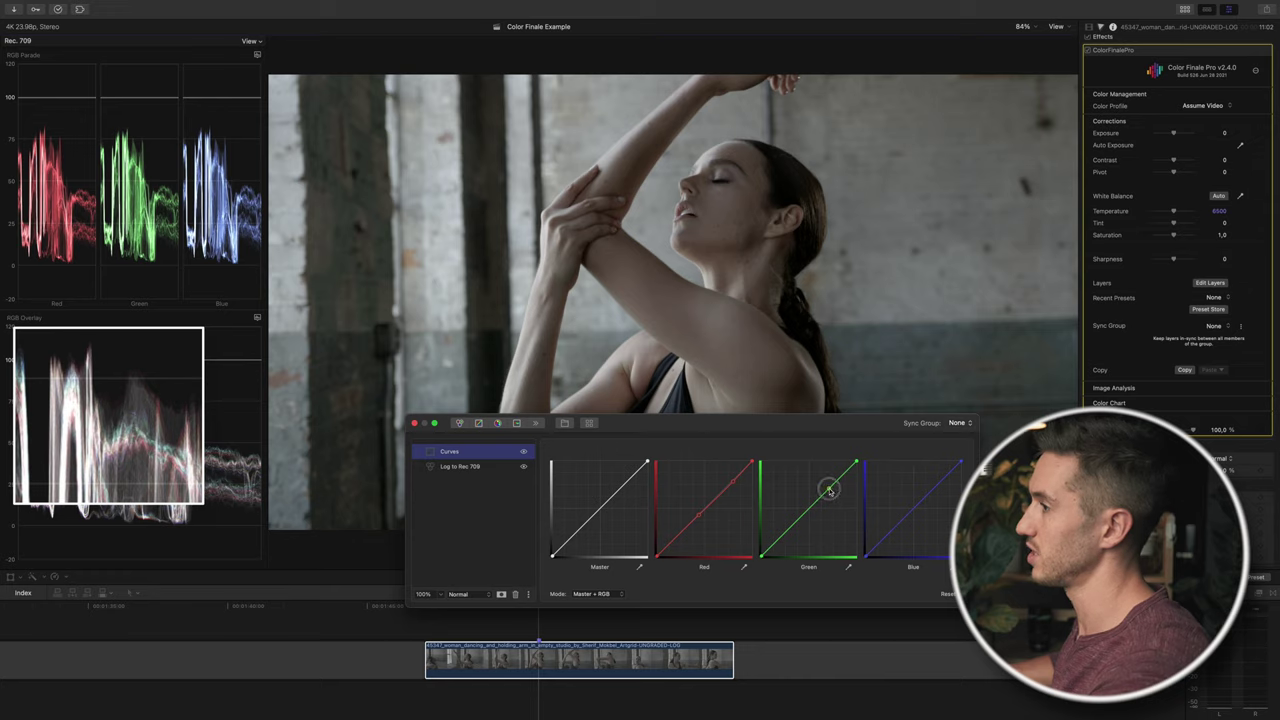
{"action": "left_click_drag", "start_coordinate": [829, 491], "coordinate": [830, 492]}
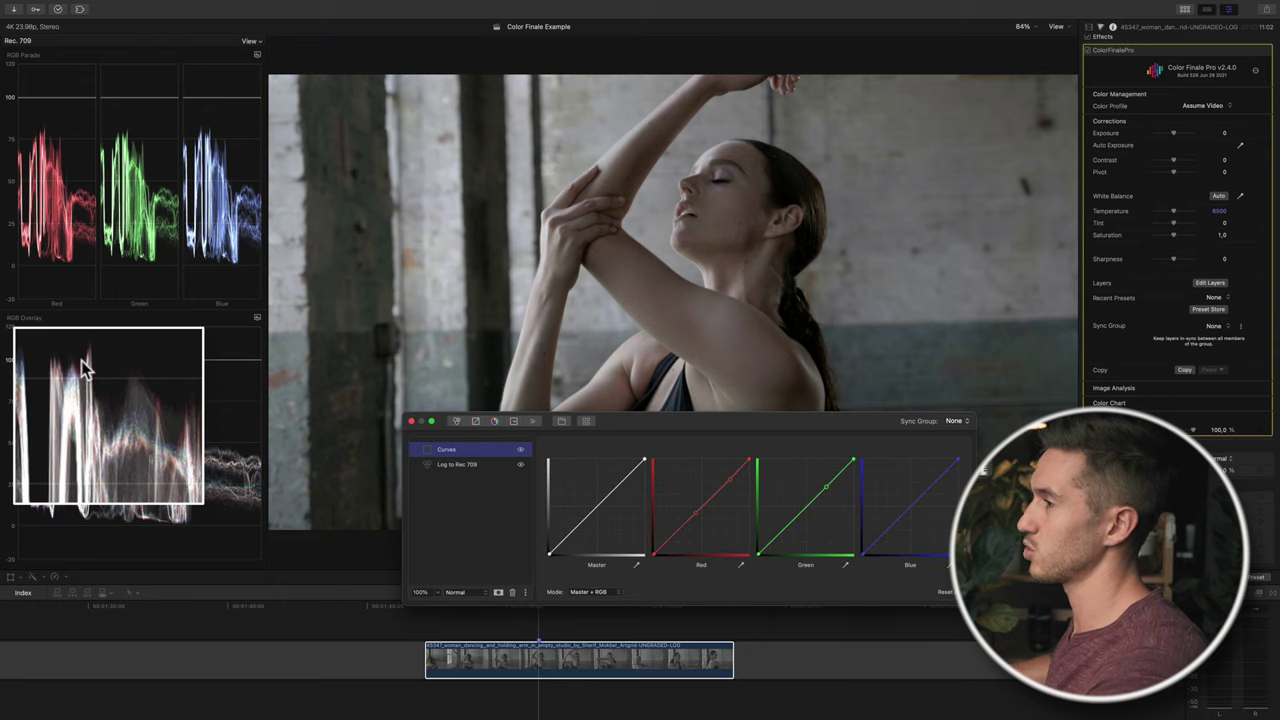
{"action": "left_click", "coordinate": [521, 450]}
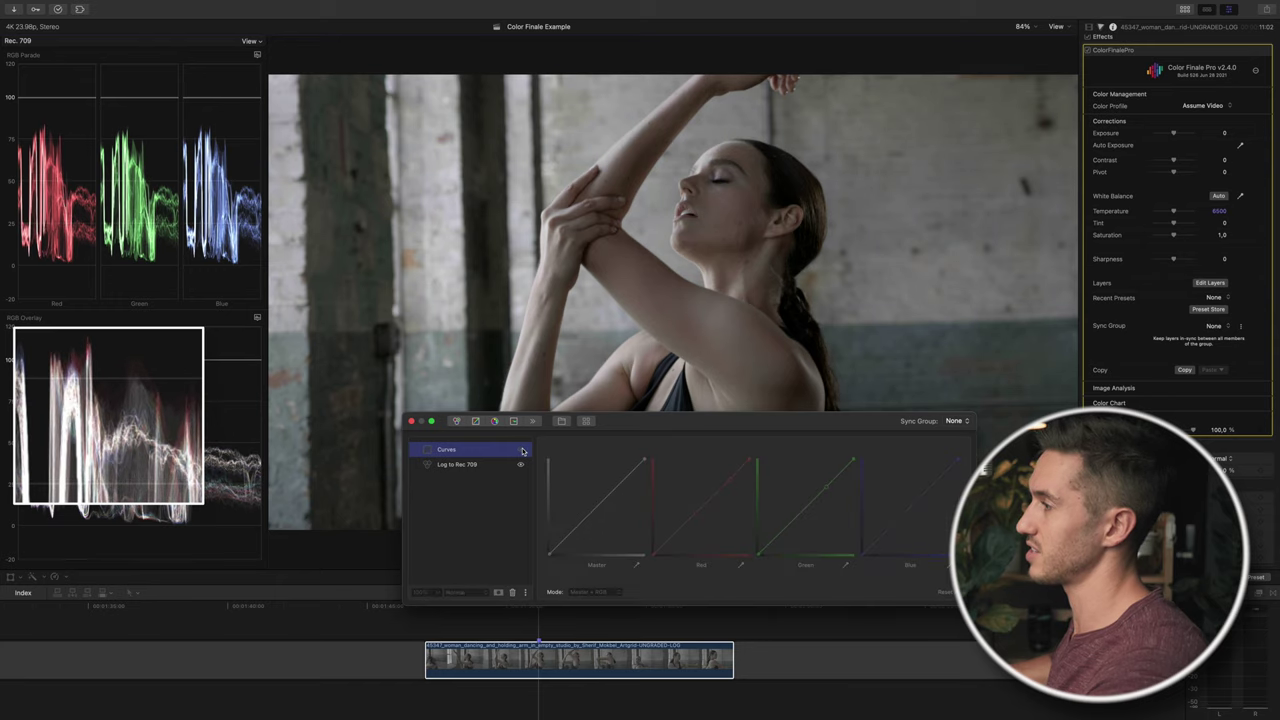
{"action": "left_click", "coordinate": [521, 450]}
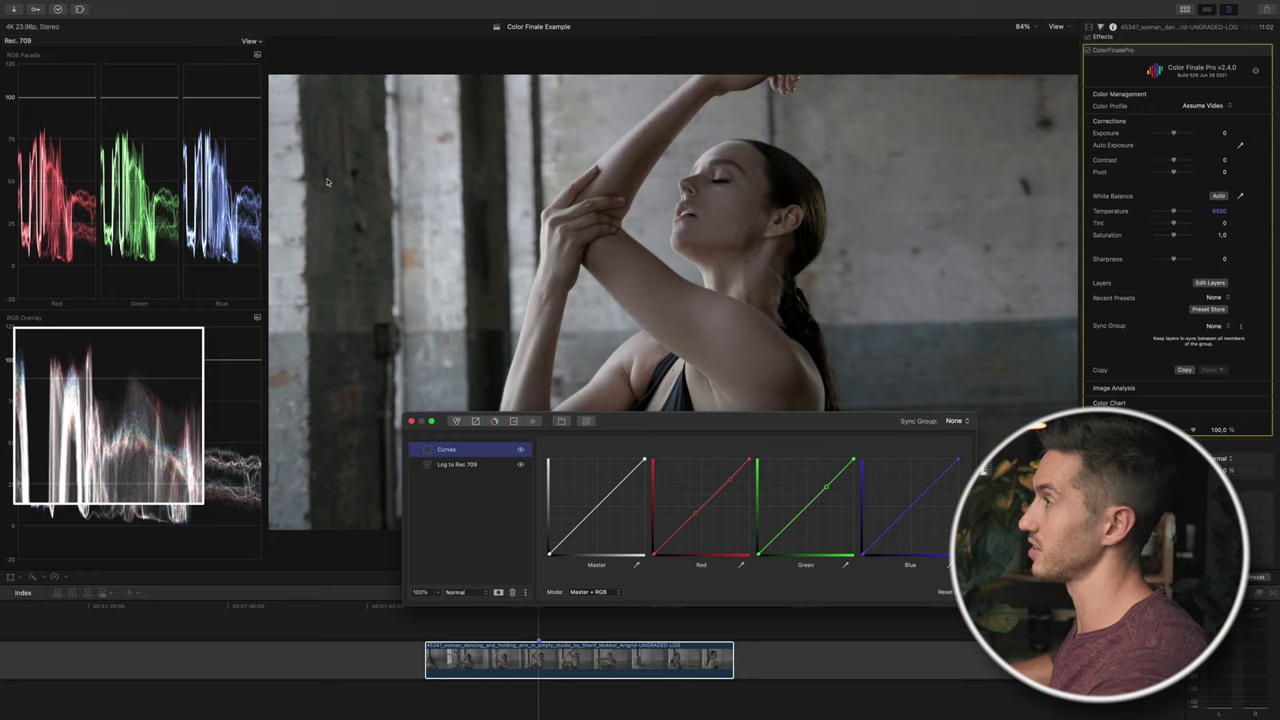
{"action": "left_click", "coordinate": [521, 452]}
{"action": "left_click", "coordinate": [521, 452]}
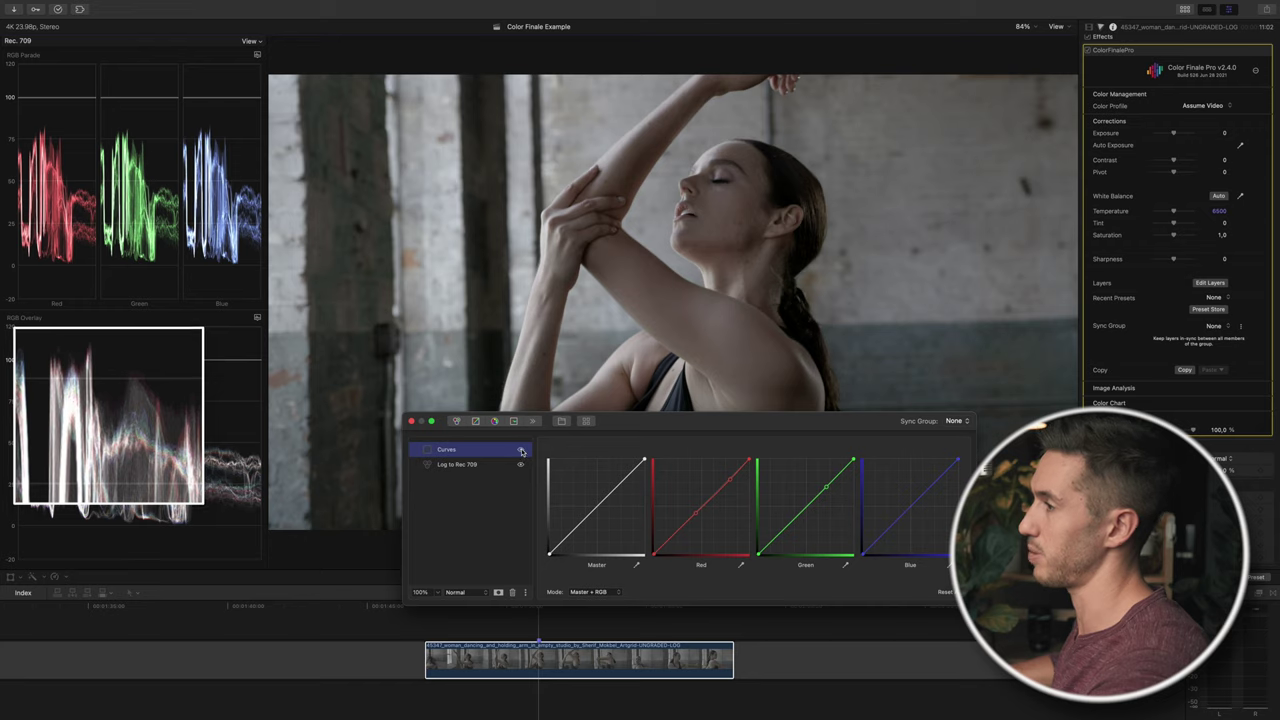
Step: Shift the red curve's lower point slightly toward the shadows, and compare the image with the Curves layer hidden and shown
{"action": "left_click", "coordinate": [697, 516]}
{"action": "left_click_drag", "start_coordinate": [697, 516], "coordinate": [692, 516]}
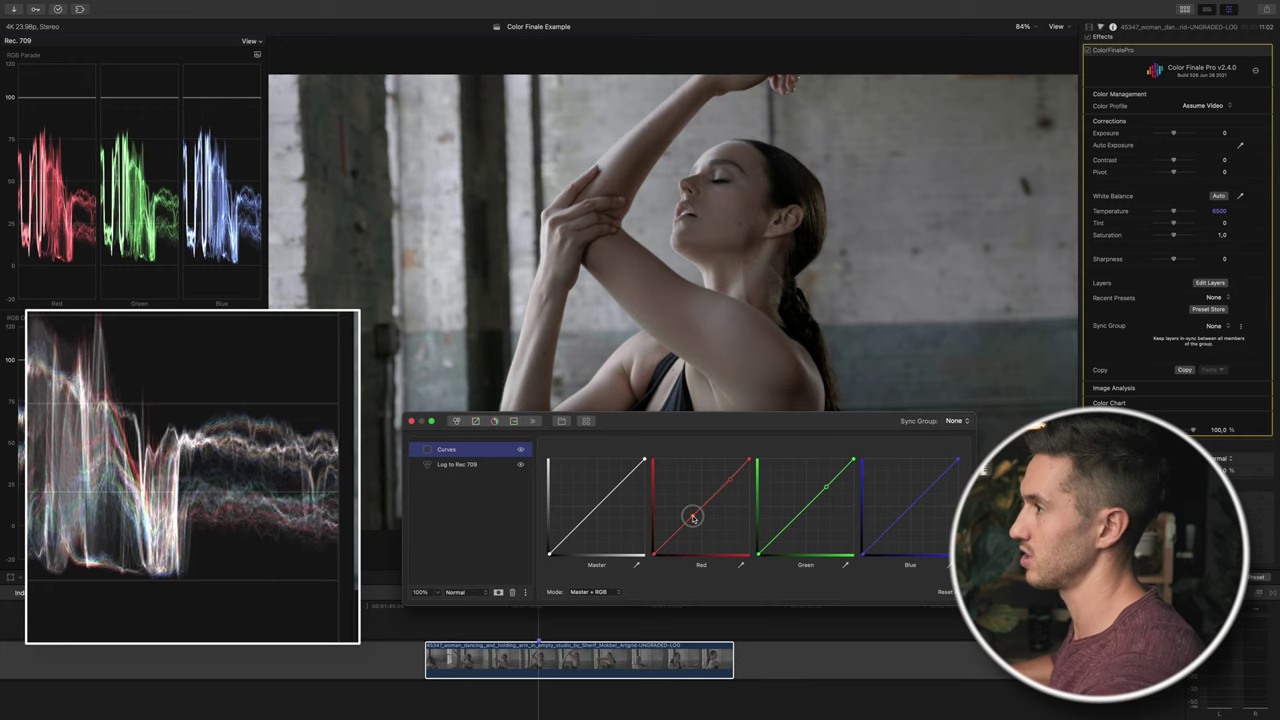
{"action": "left_click", "coordinate": [520, 450]}
{"action": "left_click", "coordinate": [520, 450]}
{"action": "left_click", "coordinate": [520, 450]}
{"action": "left_click", "coordinate": [520, 450]}
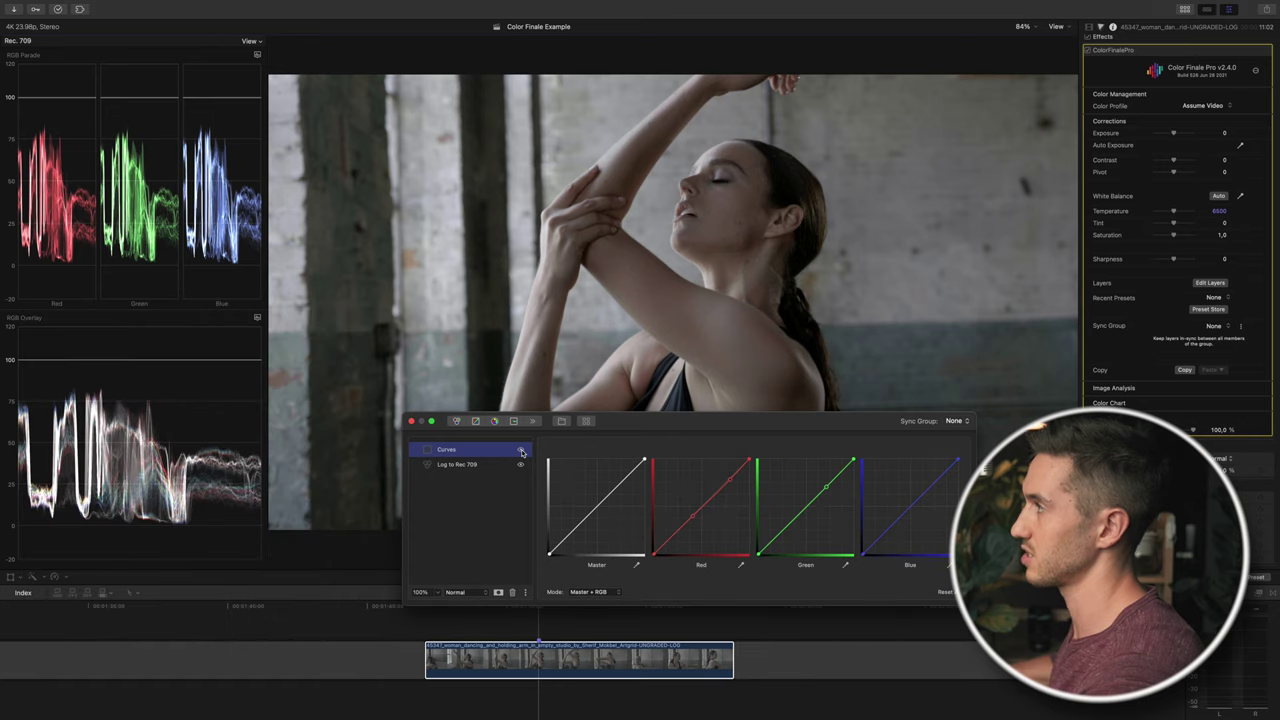
Step: Set the RGB Overlay scope to the Luma channel and change the RGB Parade scope to a Vectorscope
{"action": "left_click", "coordinate": [257, 319]}
{"action": "left_click", "coordinate": [274, 431]}
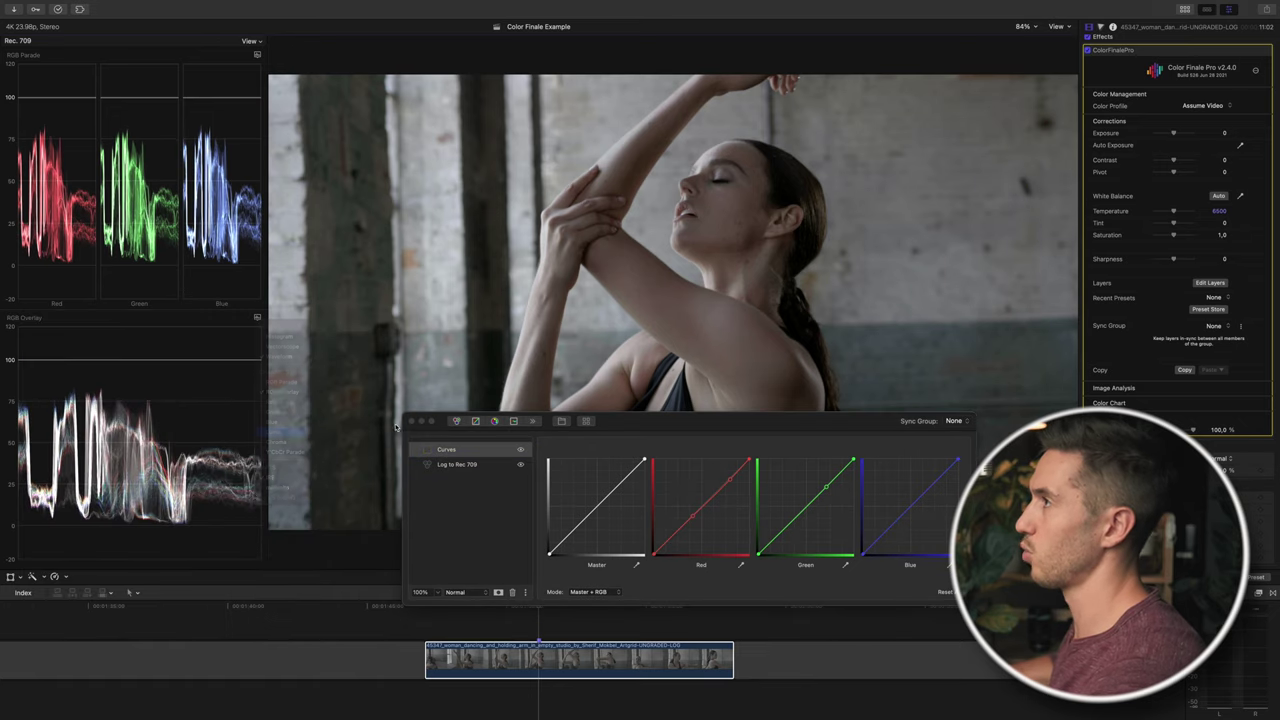
{"action": "left_click", "coordinate": [258, 53]}
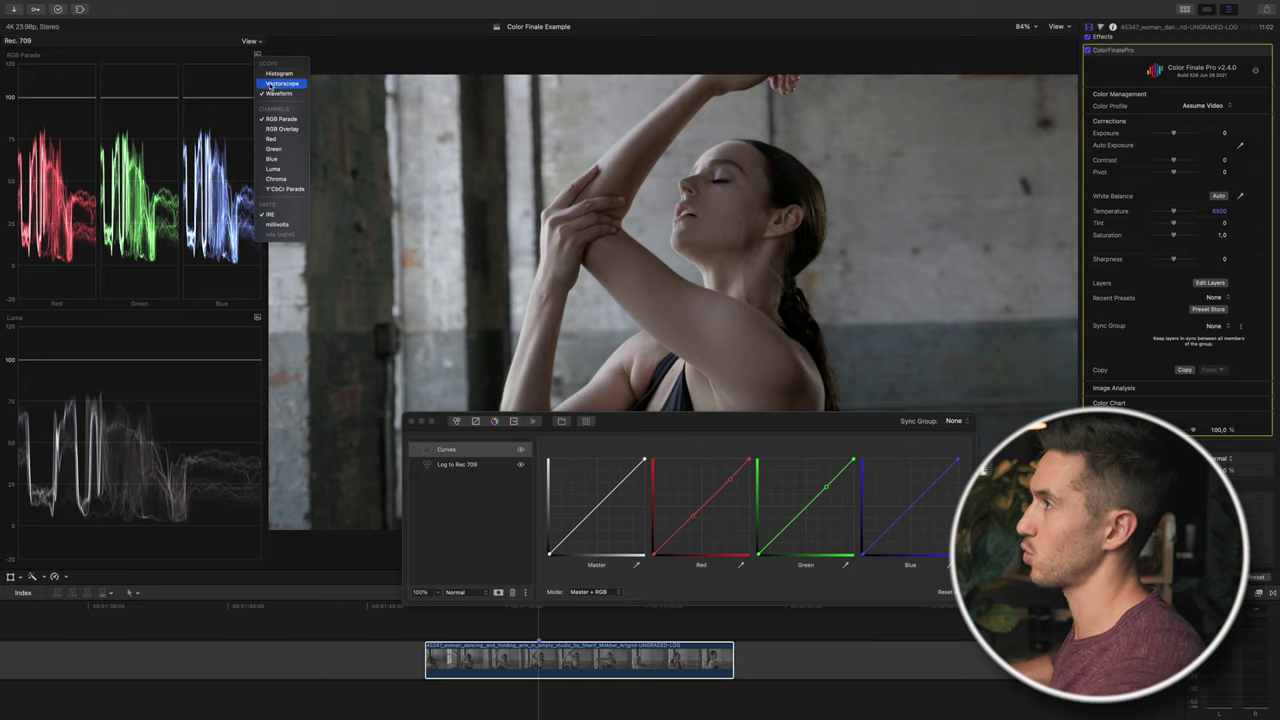
{"action": "left_click", "coordinate": [272, 84]}
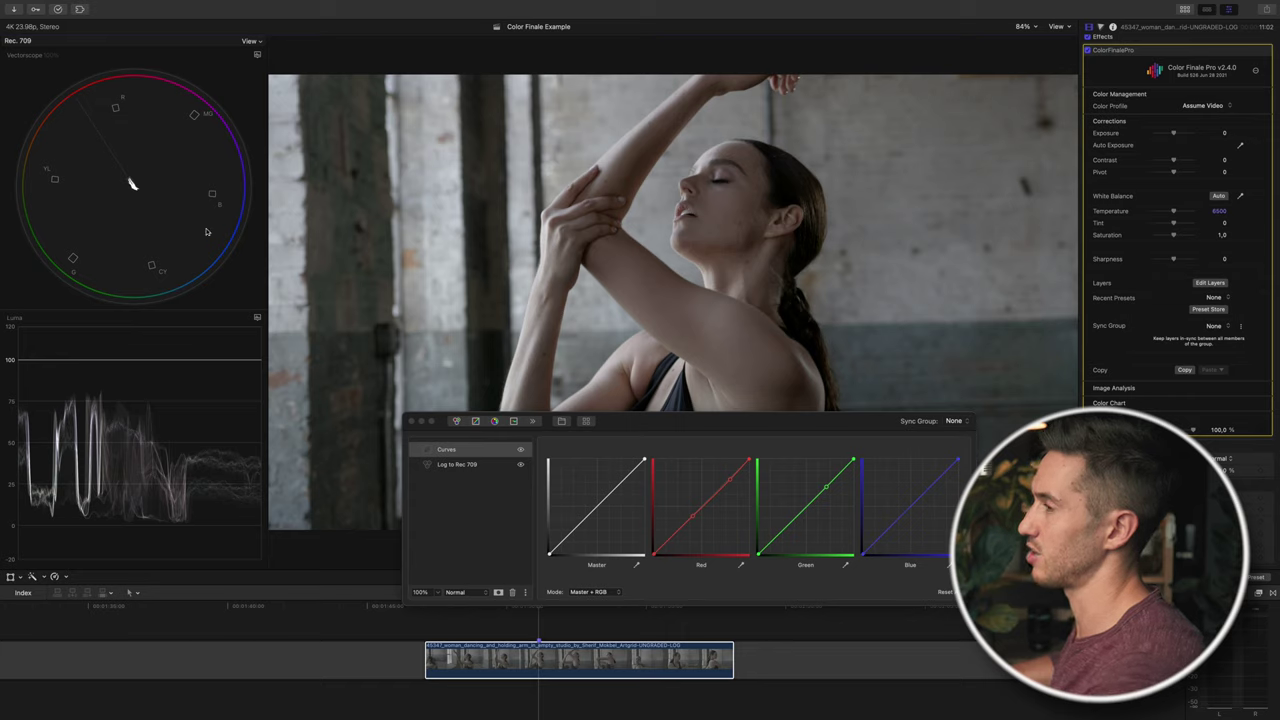
Step: Rename the Curves layer as "Color Correction" and deselect it
{"action": "right_click", "coordinate": [445, 449]}
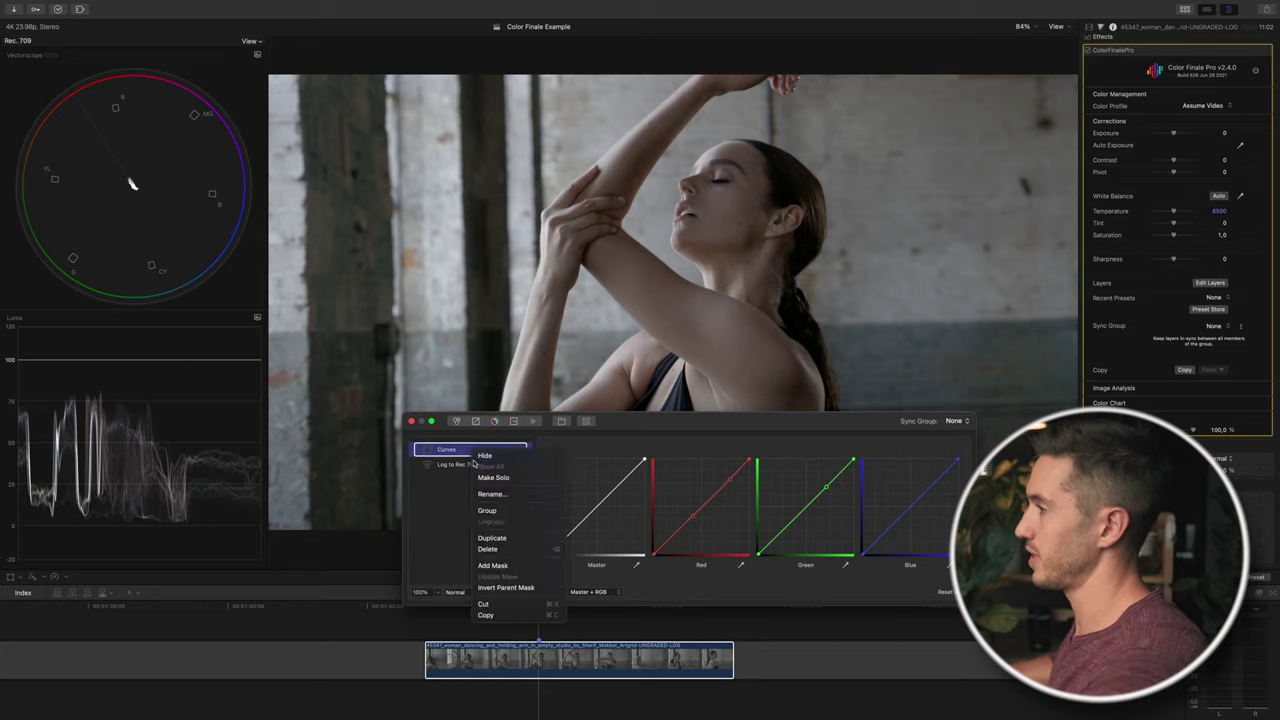
{"action": "left_click", "coordinate": [495, 501]}
{"action": "type", "text": "Color Correction"}
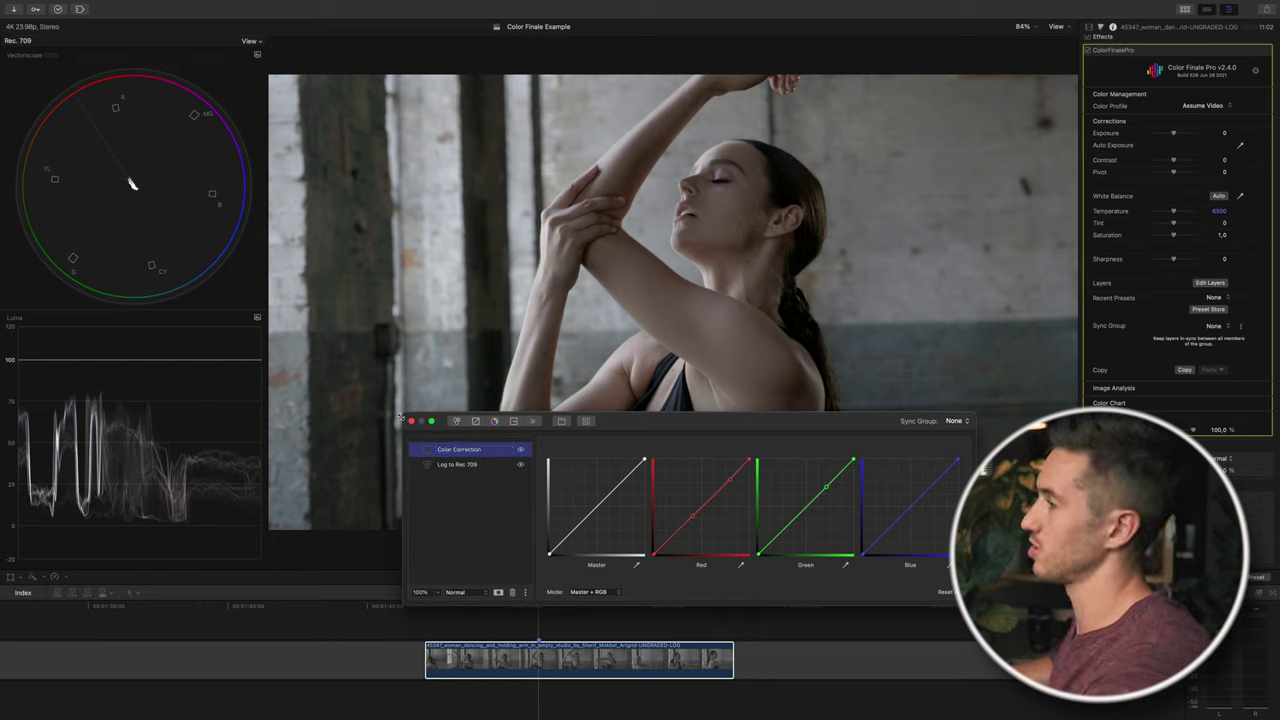
{"action": "left_click", "coordinate": [476, 501]}
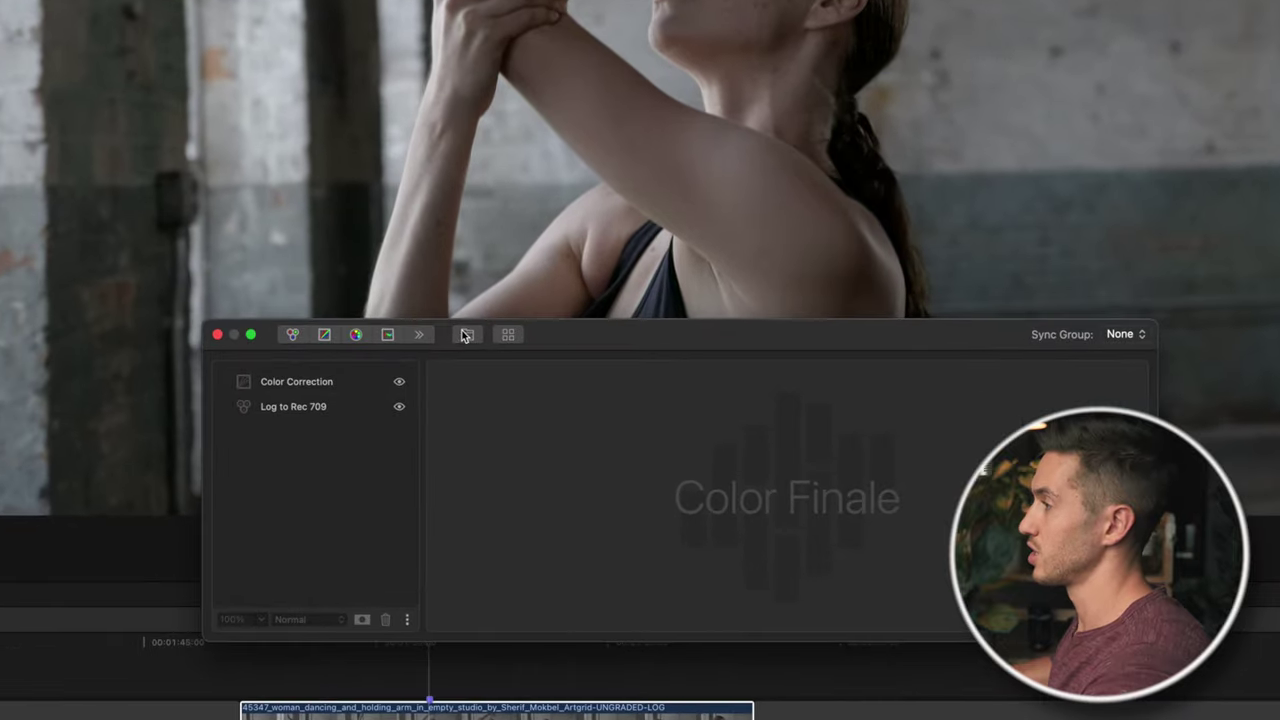
Step: Add a layer group above the Color Correction layer and rename it "Look"
{"action": "left_click", "coordinate": [466, 336]}
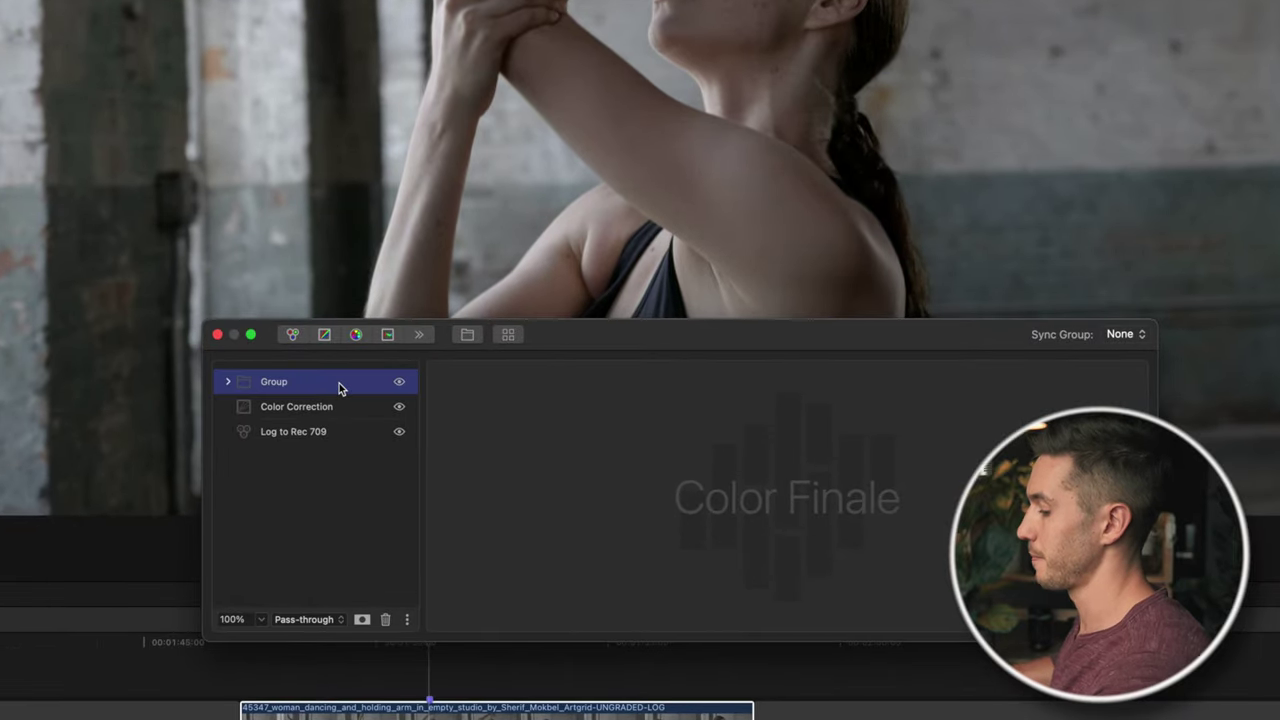
{"action": "right_click", "coordinate": [339, 383]}
{"action": "left_click", "coordinate": [391, 458]}
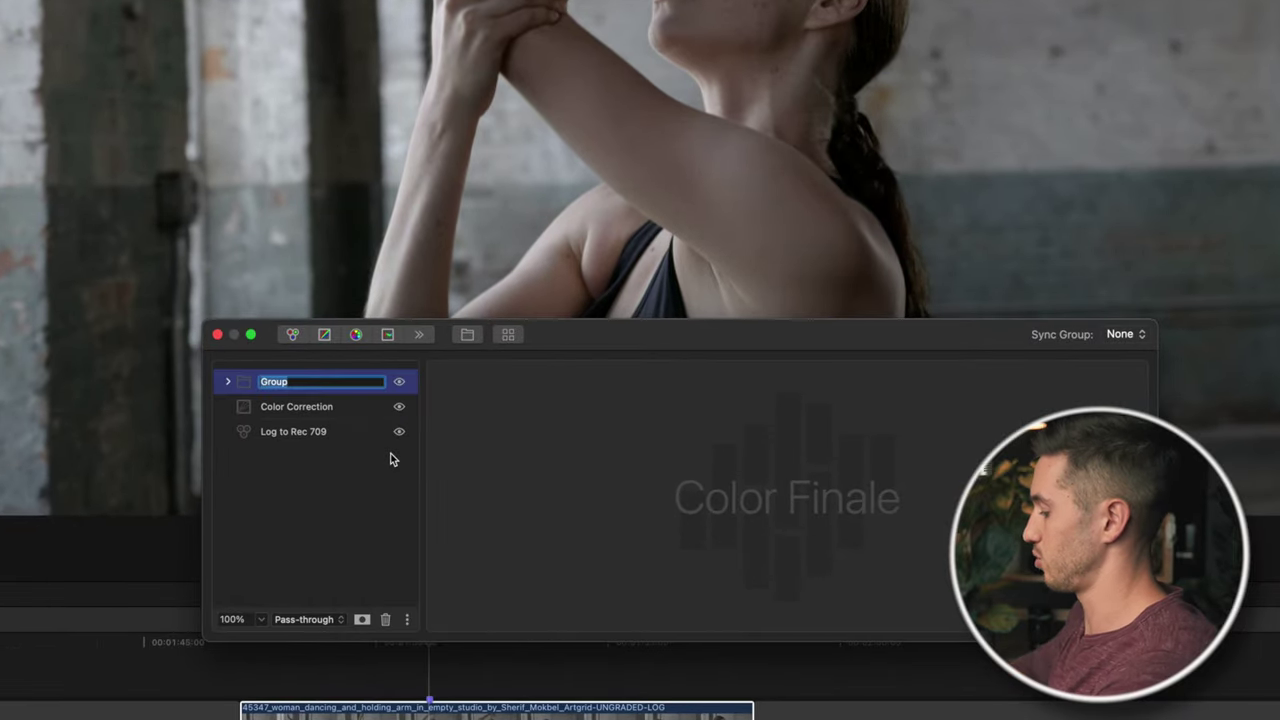
{"action": "type", "text": "Look"}
{"action": "key", "text": "Return"}
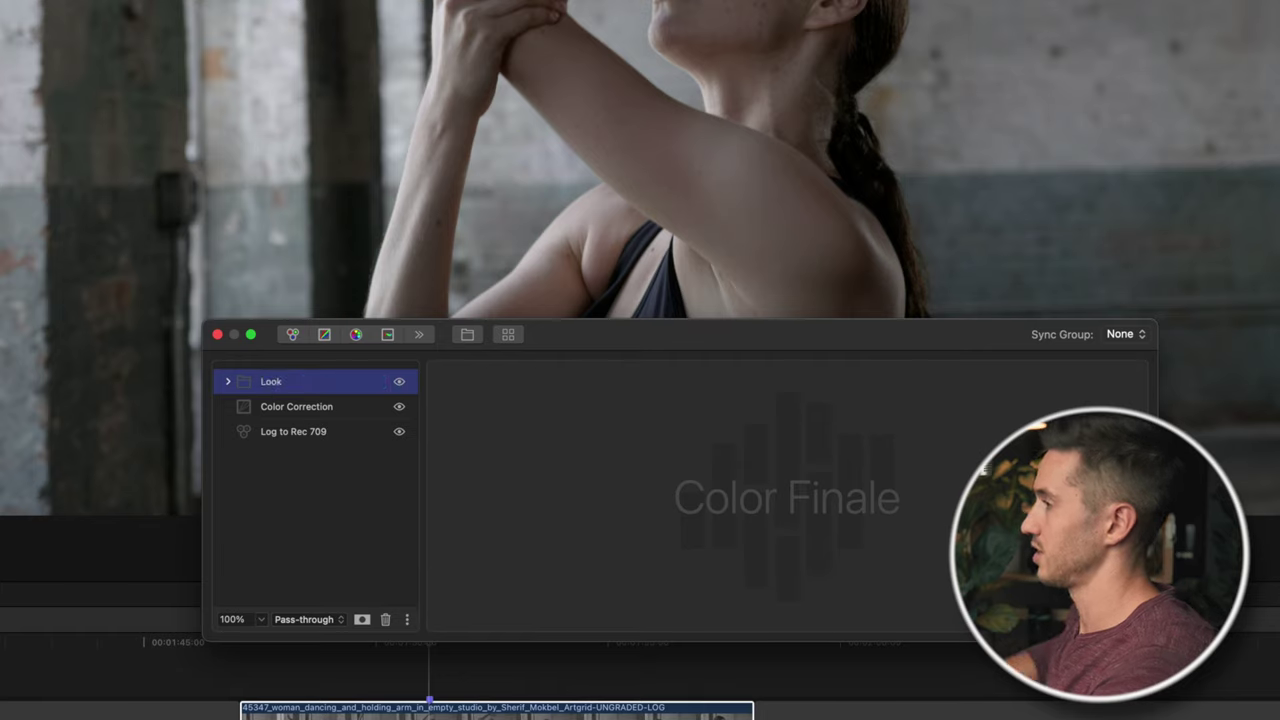
Step: Add two Color Wheels layers inside the Look group and rename the lower one "Outside Mask"
{"action": "left_click", "coordinate": [292, 334]}
{"action": "left_click", "coordinate": [292, 334]}
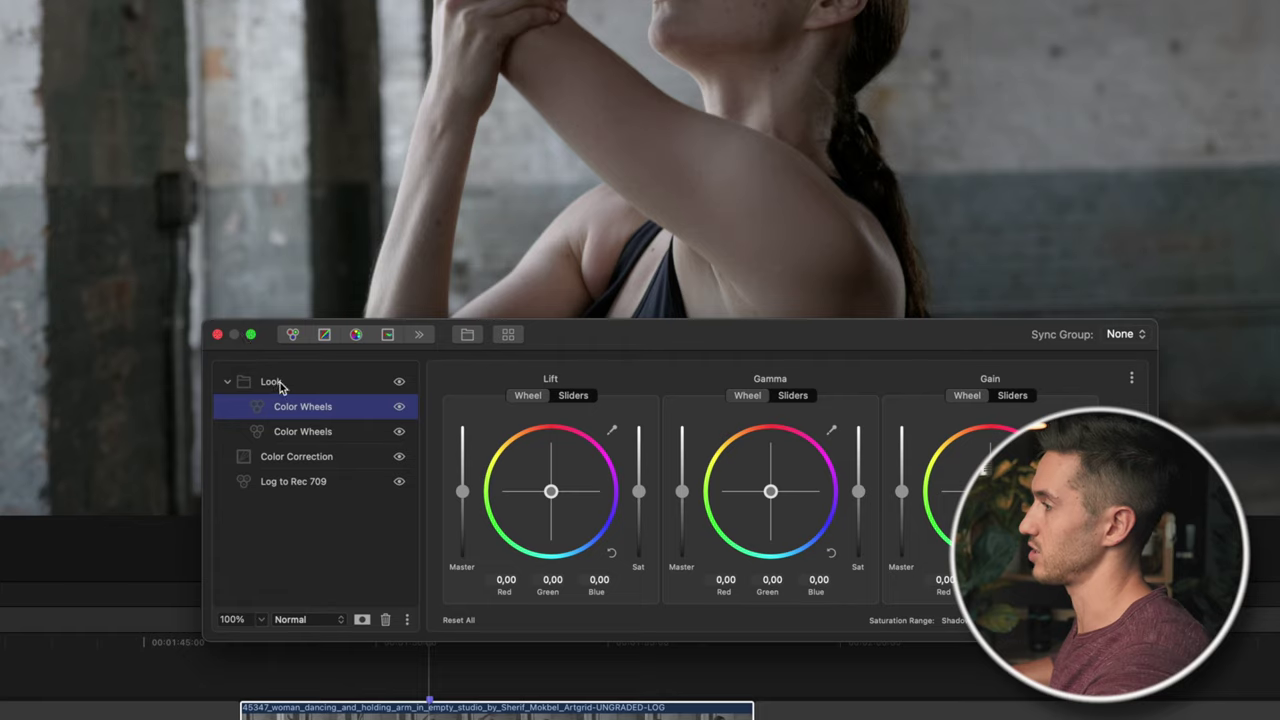
{"action": "left_click", "coordinate": [316, 435]}
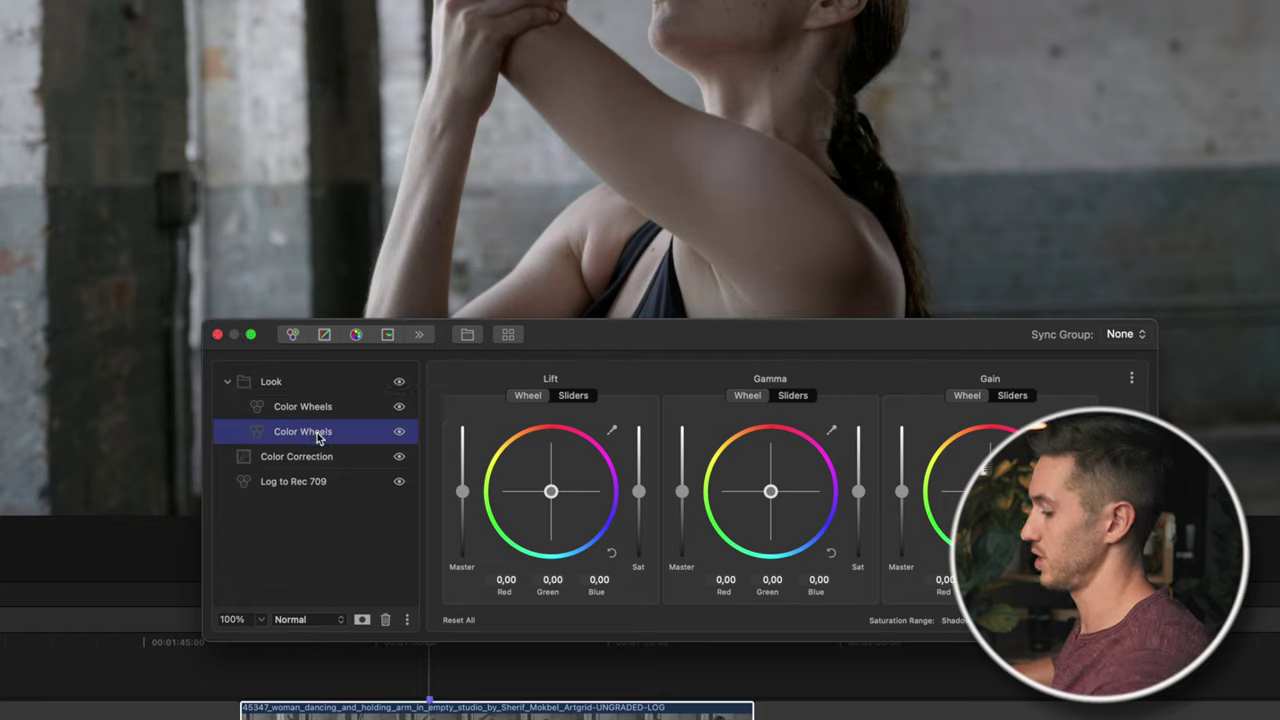
{"action": "right_click", "coordinate": [316, 435]}
{"action": "left_click", "coordinate": [380, 506]}
{"action": "type", "text": "Outside Mas"}
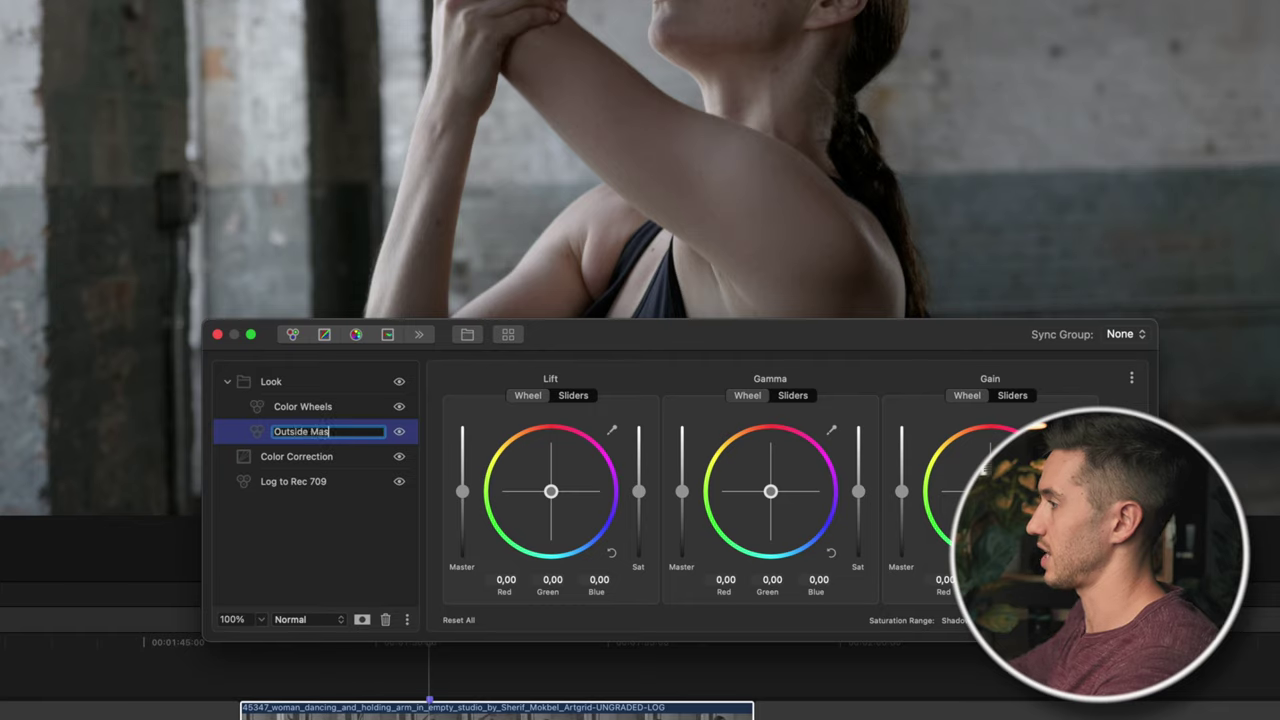
{"action": "type", "text": "k"}
{"action": "key", "text": "Return"}
Step: Rename the upper Color Wheels layer in the Look group as "Inside Mask (skin)"
{"action": "left_click", "coordinate": [300, 408]}
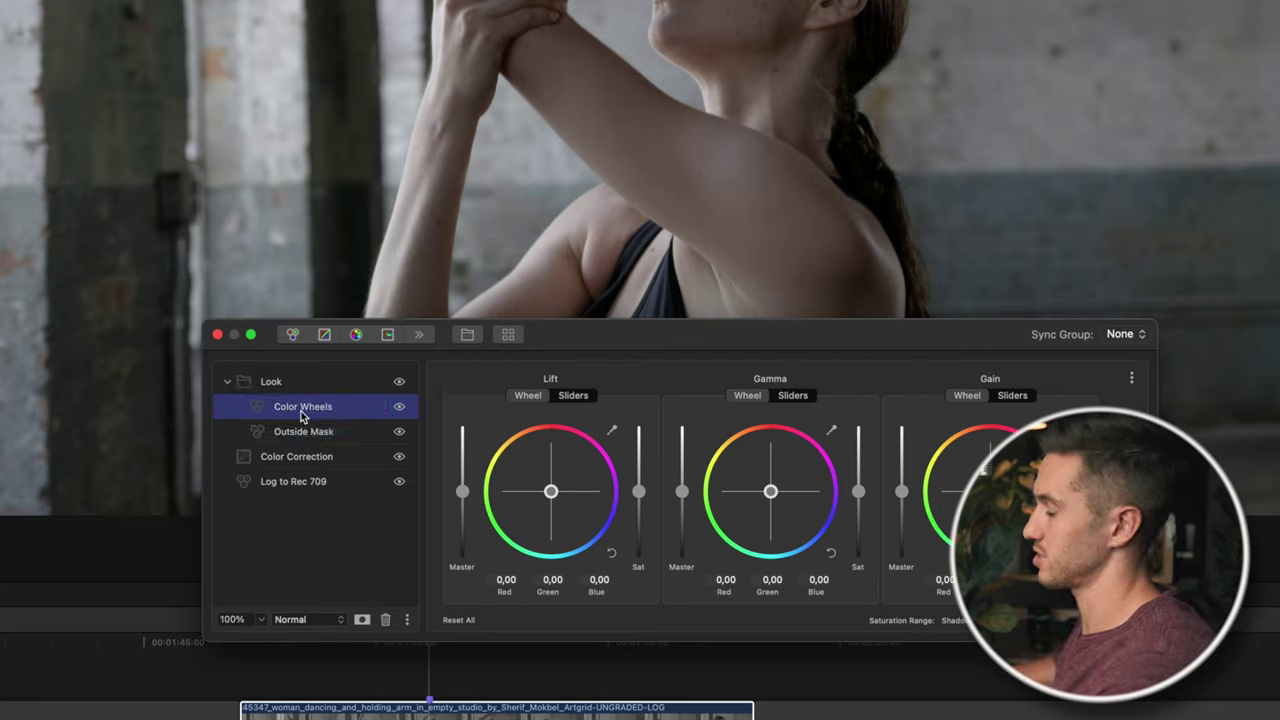
{"action": "right_click", "coordinate": [304, 408]}
{"action": "left_click", "coordinate": [340, 485]}
{"action": "type", "text": "Inside Mask (sk"}
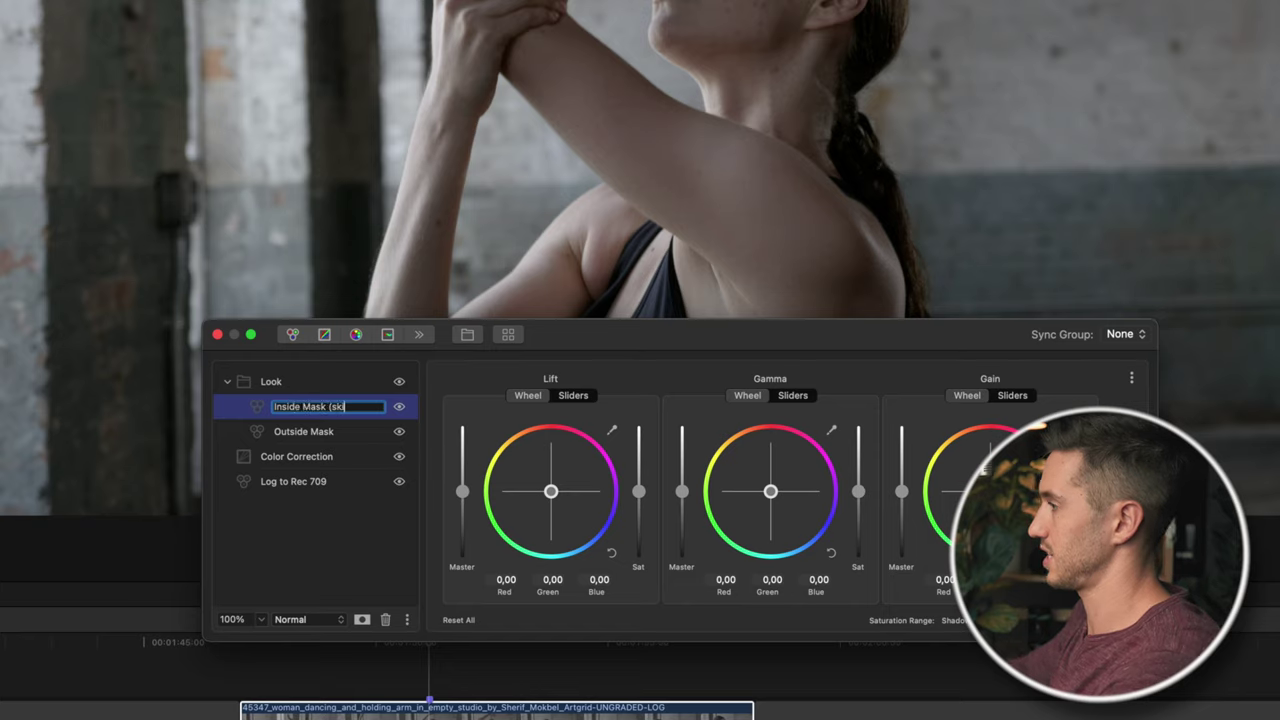
{"action": "type", "text": "in)"}
{"action": "key", "text": "Return"}
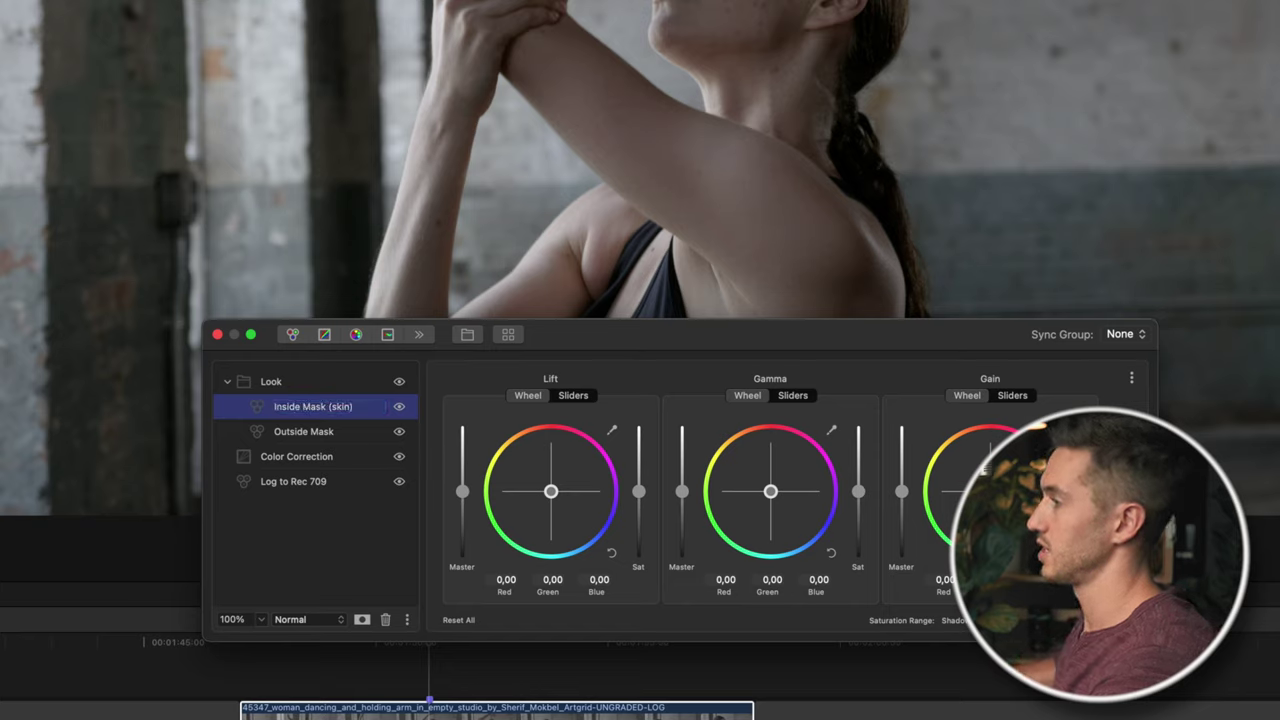
Step: Apply Invert Parent Mask to the Outside Mask layer
{"action": "left_click", "coordinate": [342, 432]}
{"action": "right_click", "coordinate": [362, 435]}
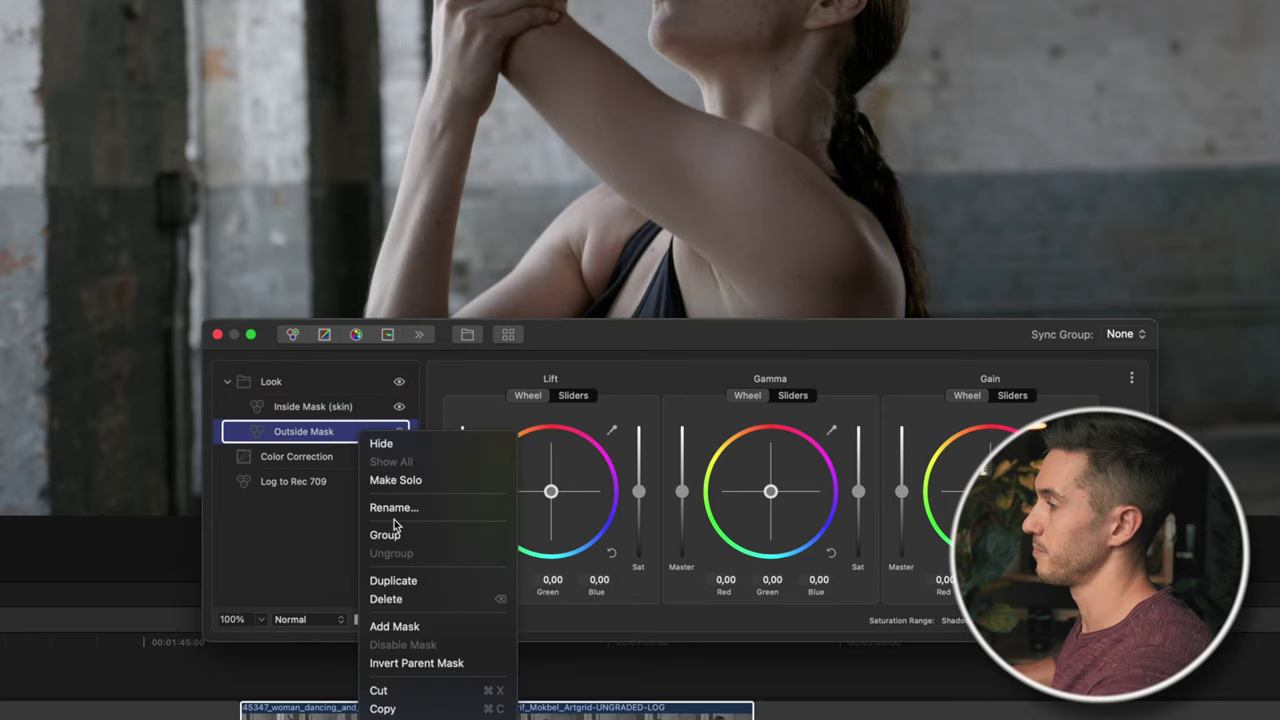
{"action": "left_click", "coordinate": [457, 664]}
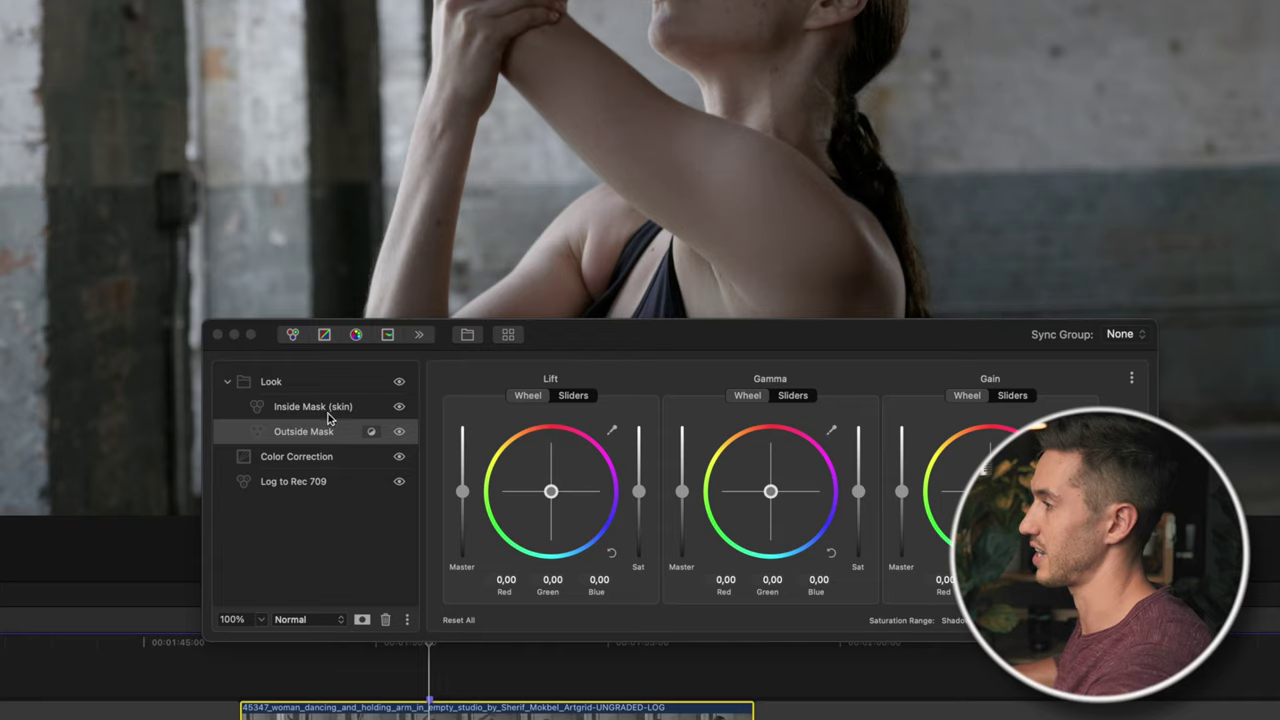
Step: Add an HSL mask to the Look group and sample the skin tone from the woman's cheek
{"action": "left_click", "coordinate": [303, 388]}
{"action": "left_click", "coordinate": [303, 386]}
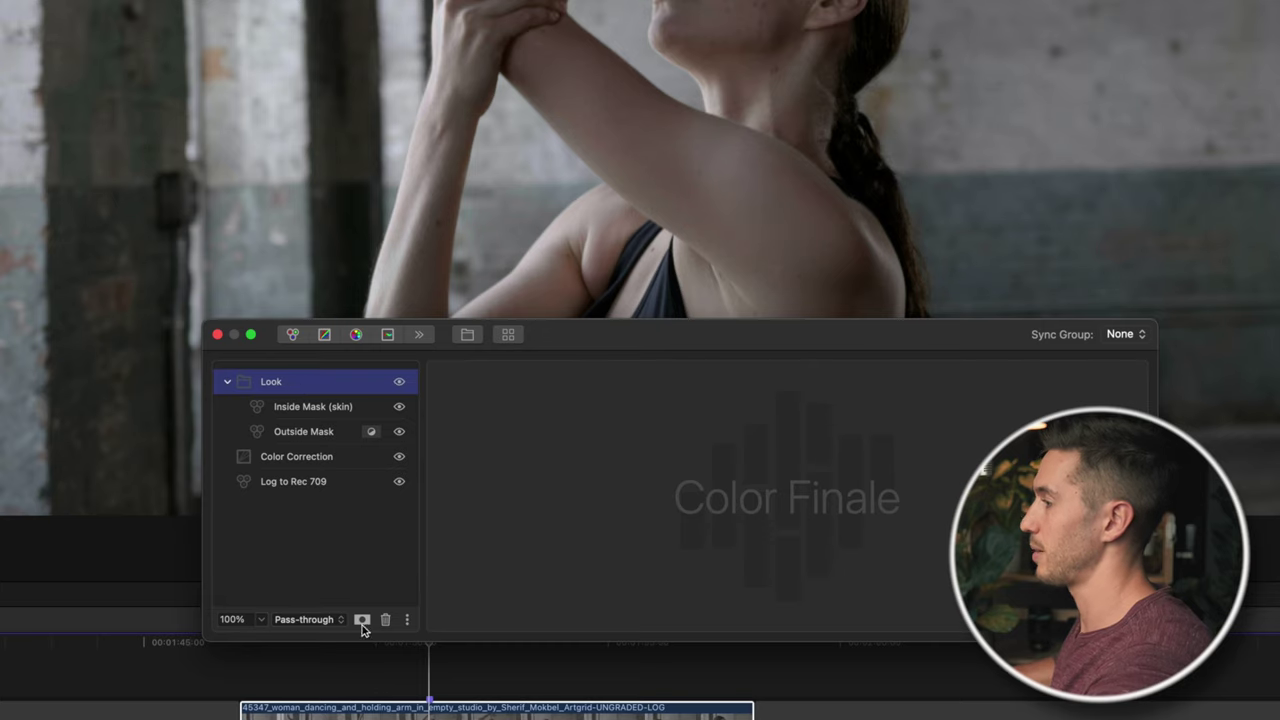
{"action": "left_click", "coordinate": [362, 621]}
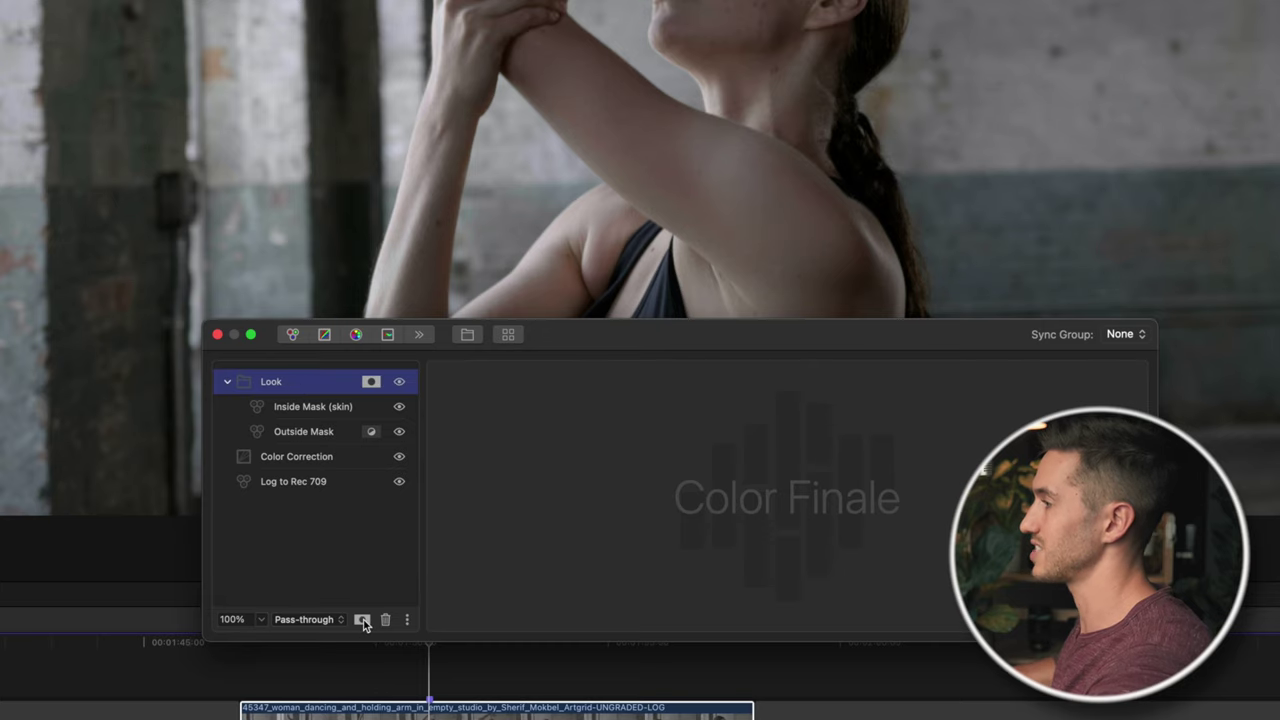
{"action": "left_click", "coordinate": [371, 383]}
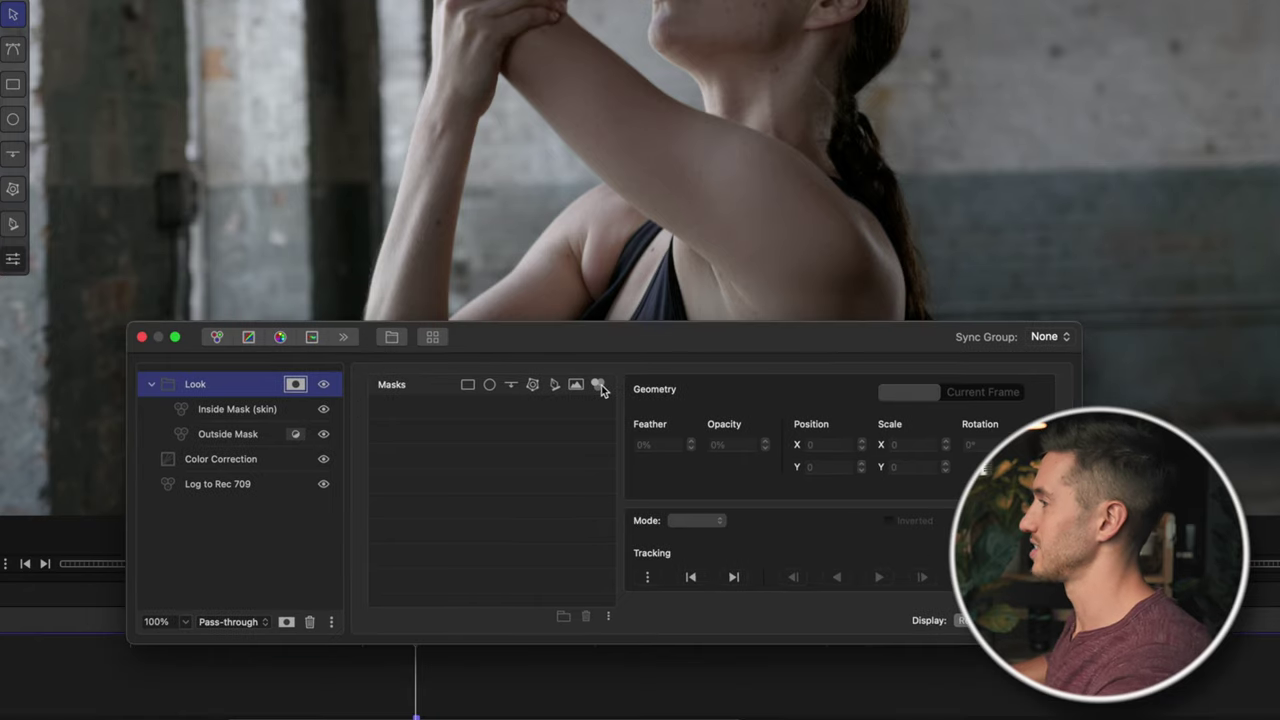
{"action": "left_click", "coordinate": [598, 386]}
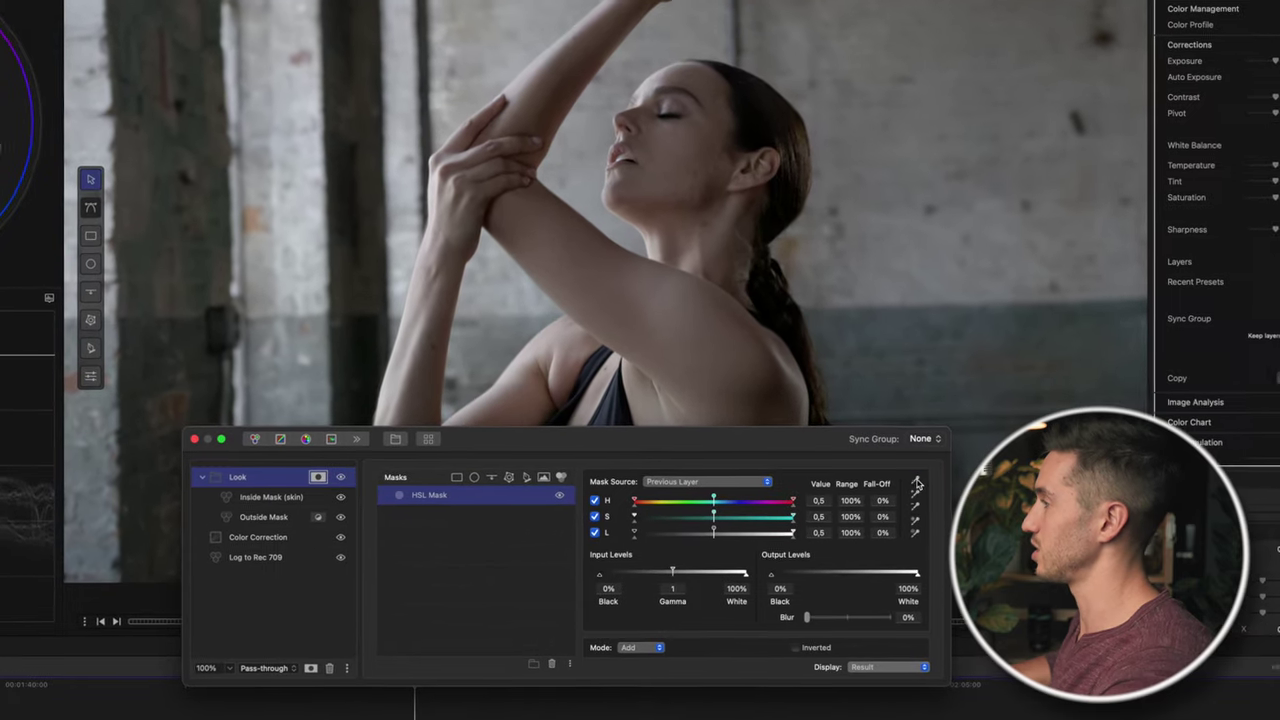
{"action": "left_click", "coordinate": [904, 454]}
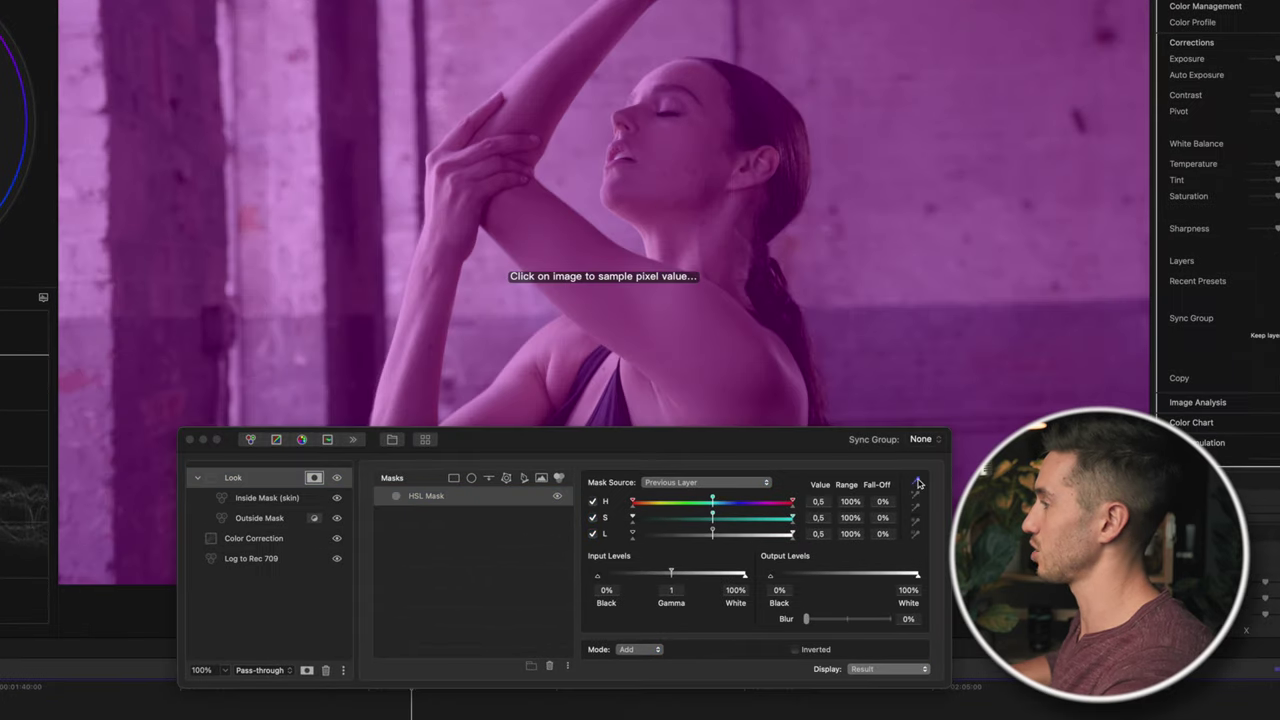
{"action": "left_click", "coordinate": [674, 149]}
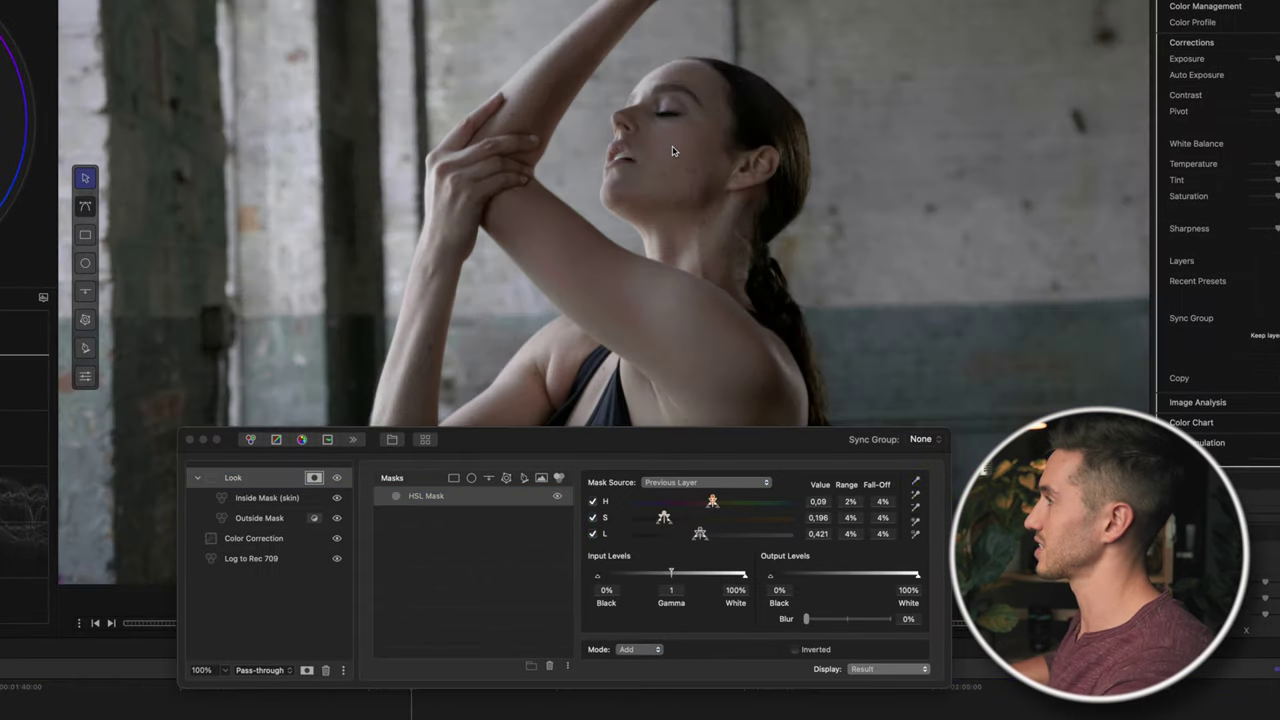
Step: Display the composite mask and widen the HSL mask's hue range to 35% with a 10% fall-off
{"action": "left_click", "coordinate": [880, 669]}
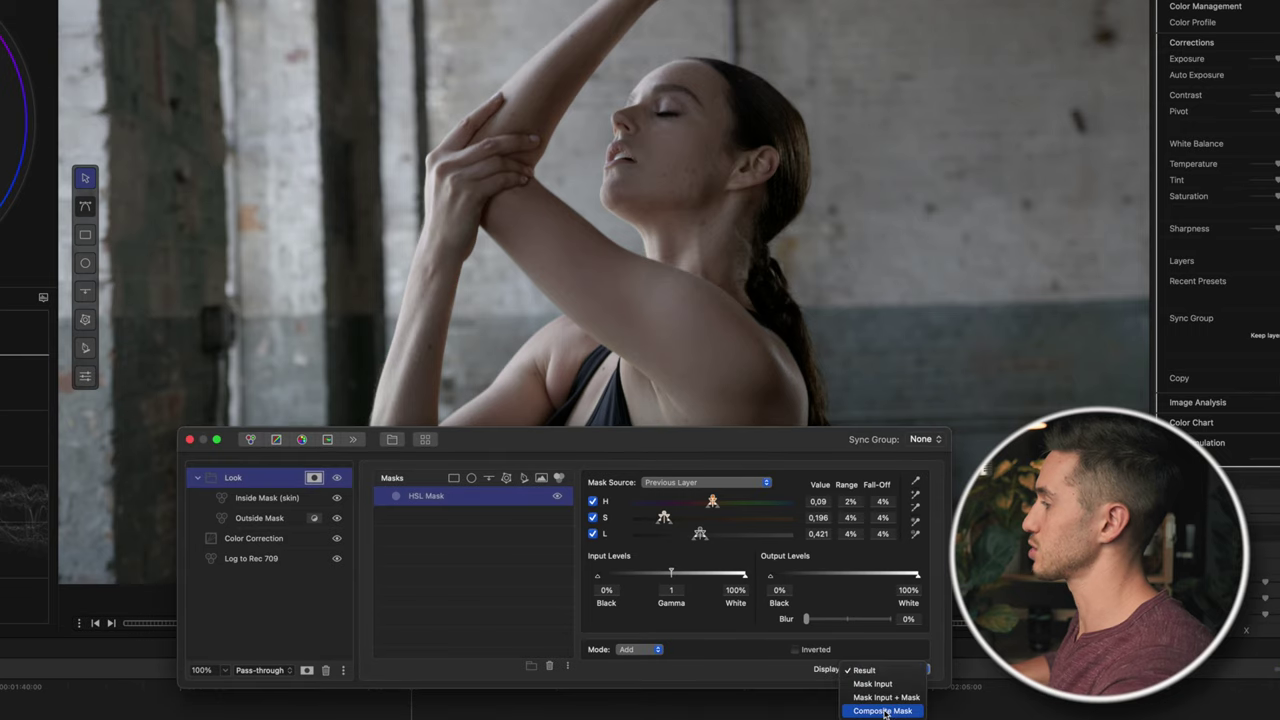
{"action": "left_click", "coordinate": [884, 711]}
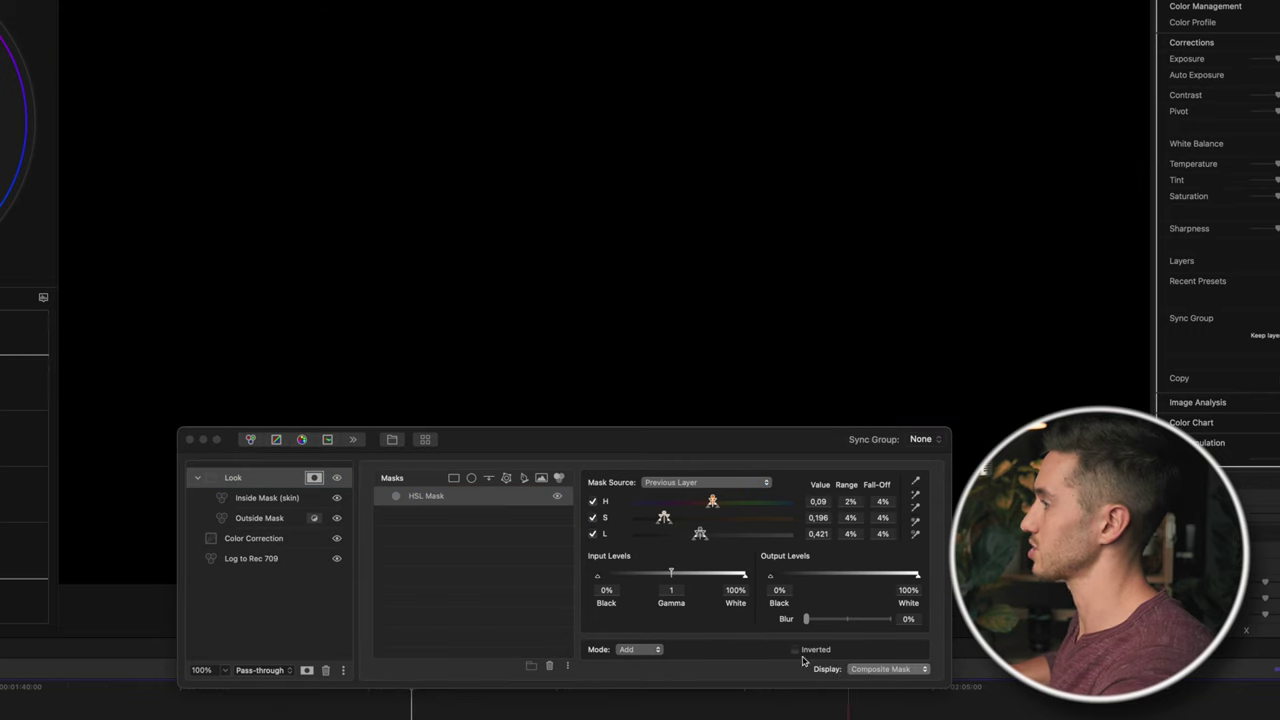
{"action": "left_click", "coordinate": [710, 507]}
{"action": "left_click_drag", "start_coordinate": [710, 507], "coordinate": [741, 504]}
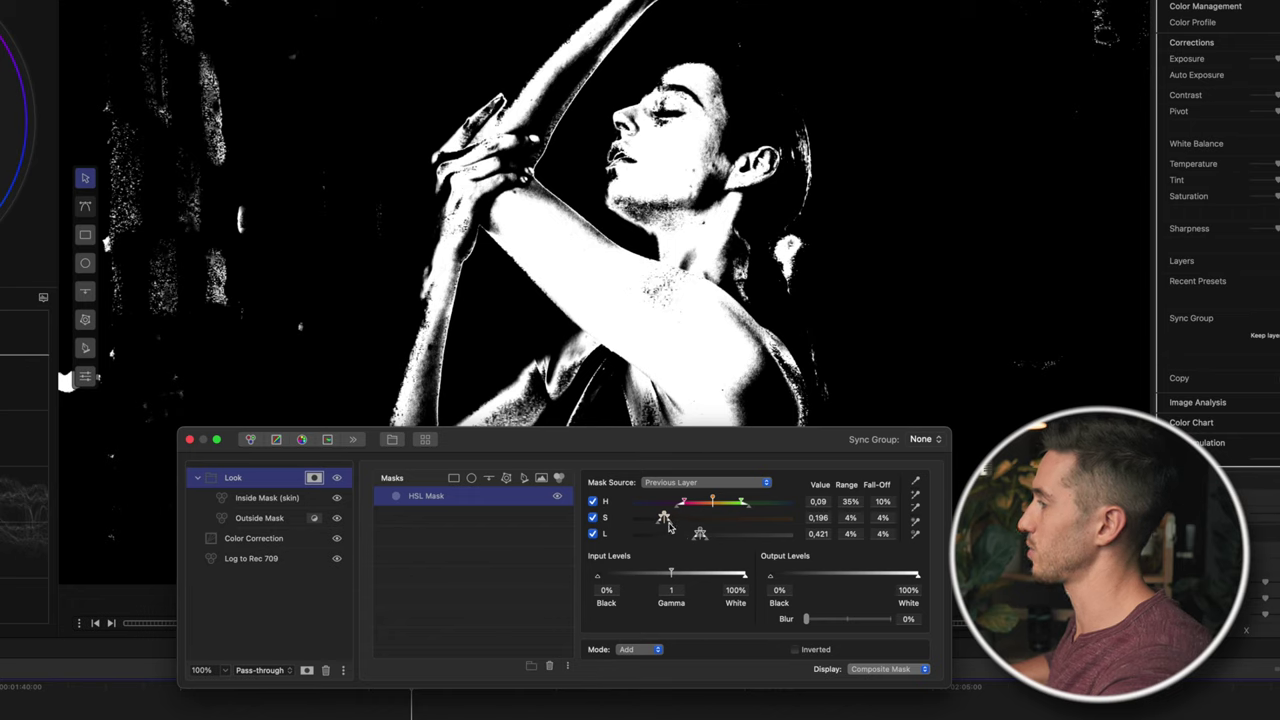
Step: Set the HSL mask's saturation range to 8% with 6% fall-off and its luminance range to 9% with 5% fall-off, and leave mask editing
{"action": "left_click_drag", "start_coordinate": [668, 519], "coordinate": [675, 521]}
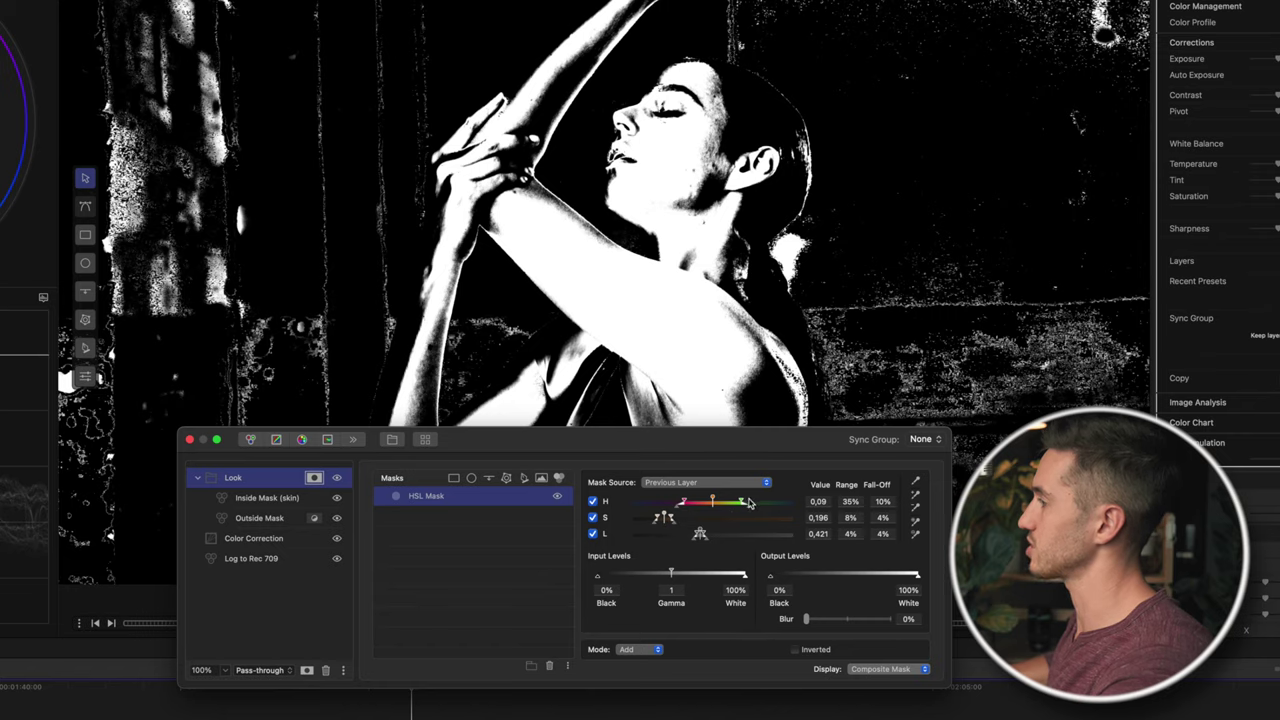
{"action": "left_click", "coordinate": [683, 525]}
{"action": "left_click_drag", "start_coordinate": [683, 525], "coordinate": [685, 525]}
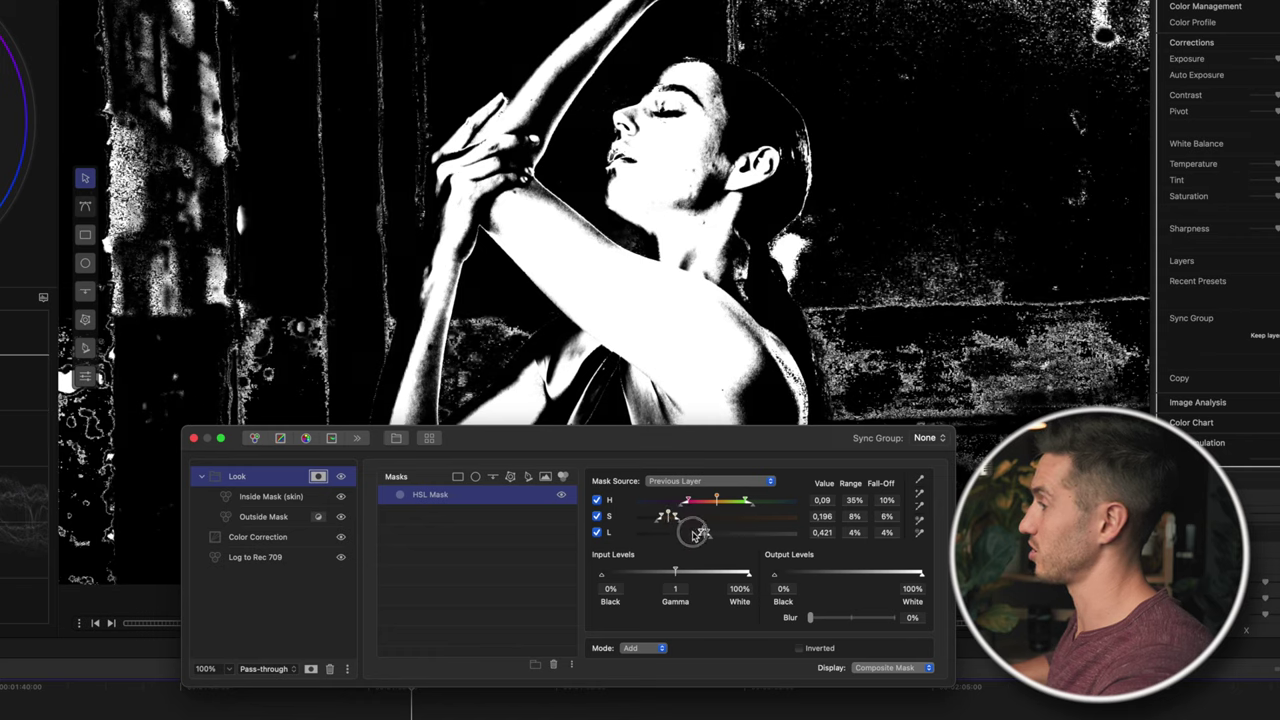
{"action": "left_click", "coordinate": [698, 533]}
{"action": "left_click_drag", "start_coordinate": [698, 533], "coordinate": [688, 541]}
{"action": "left_click_drag", "start_coordinate": [687, 541], "coordinate": [685, 541]}
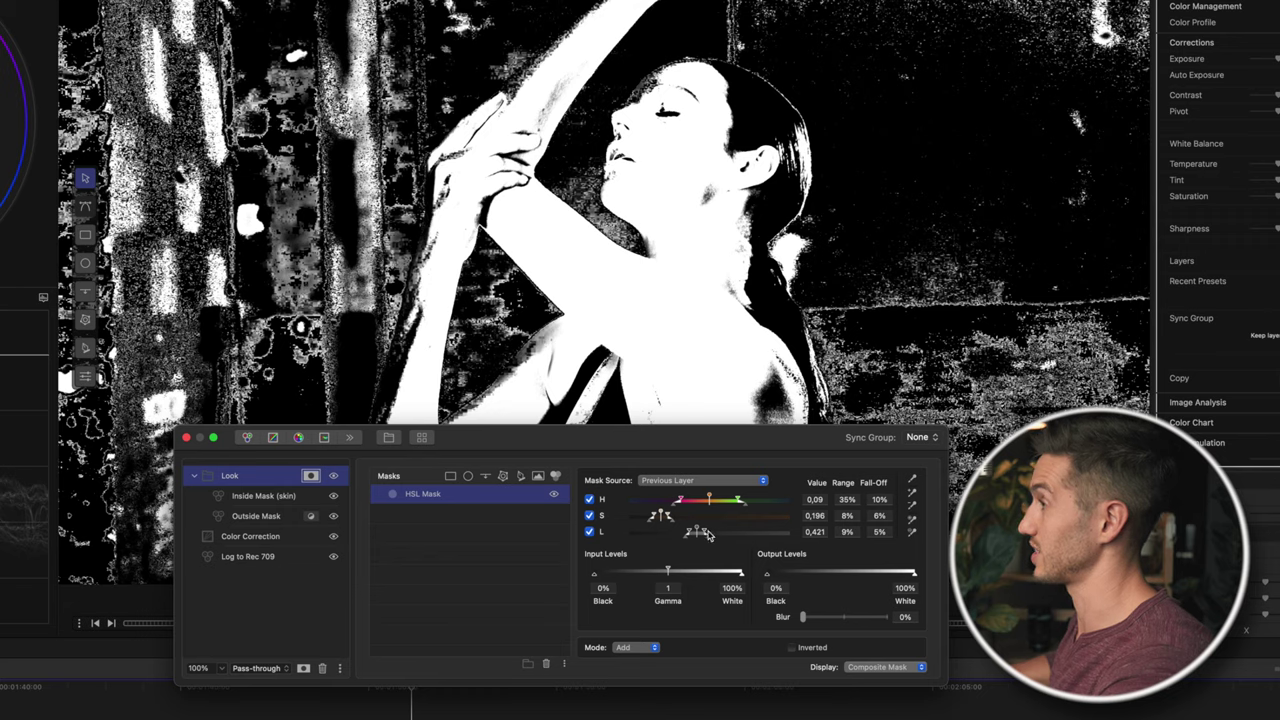
{"action": "left_click", "coordinate": [702, 534]}
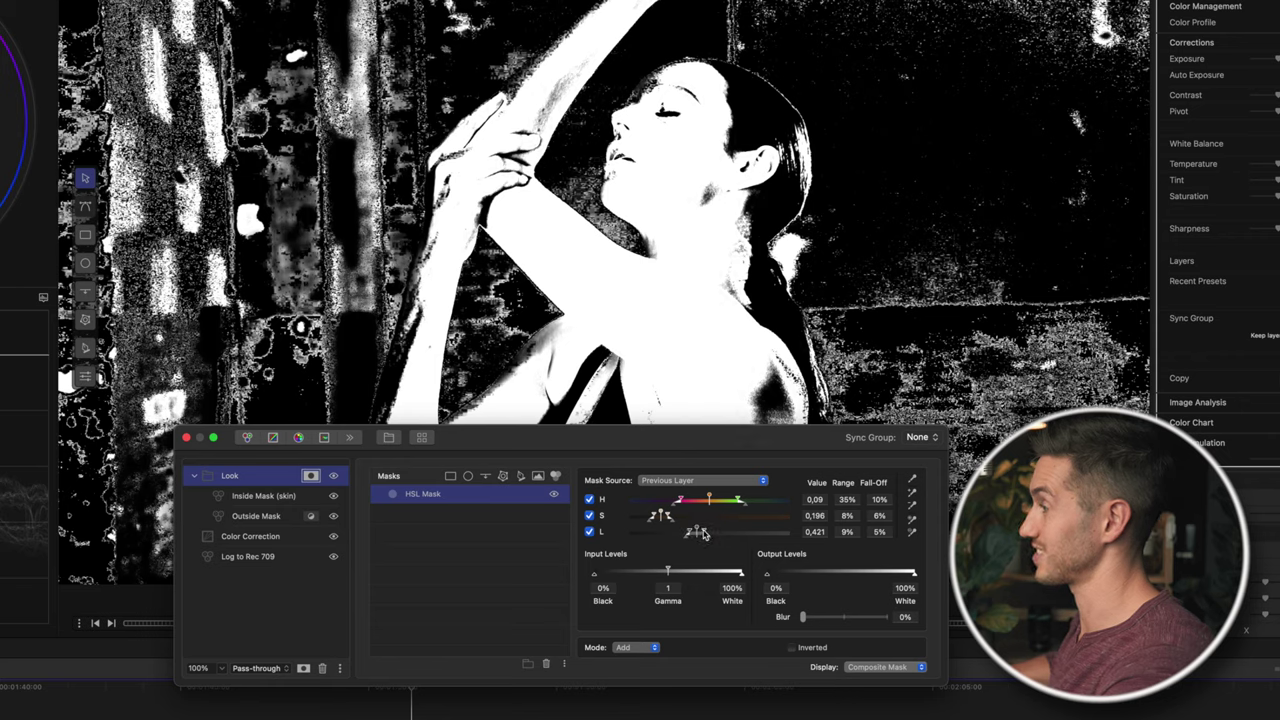
{"action": "left_click", "coordinate": [311, 477]}
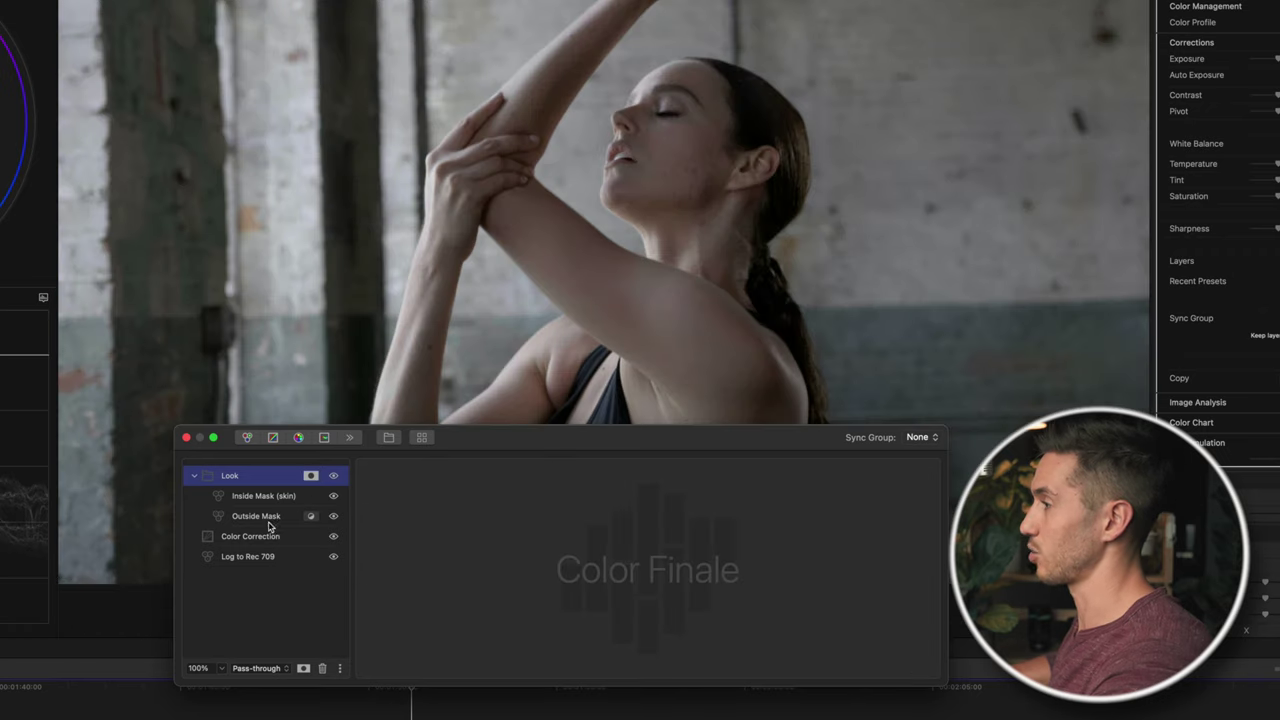
Step: Shift the Outside Mask layer's gamma toward teal, with red -0.09, green 0.05 and blue 0.04
{"action": "left_click", "coordinate": [270, 518]}
{"action": "left_click_drag", "start_coordinate": [634, 565], "coordinate": [634, 622]}
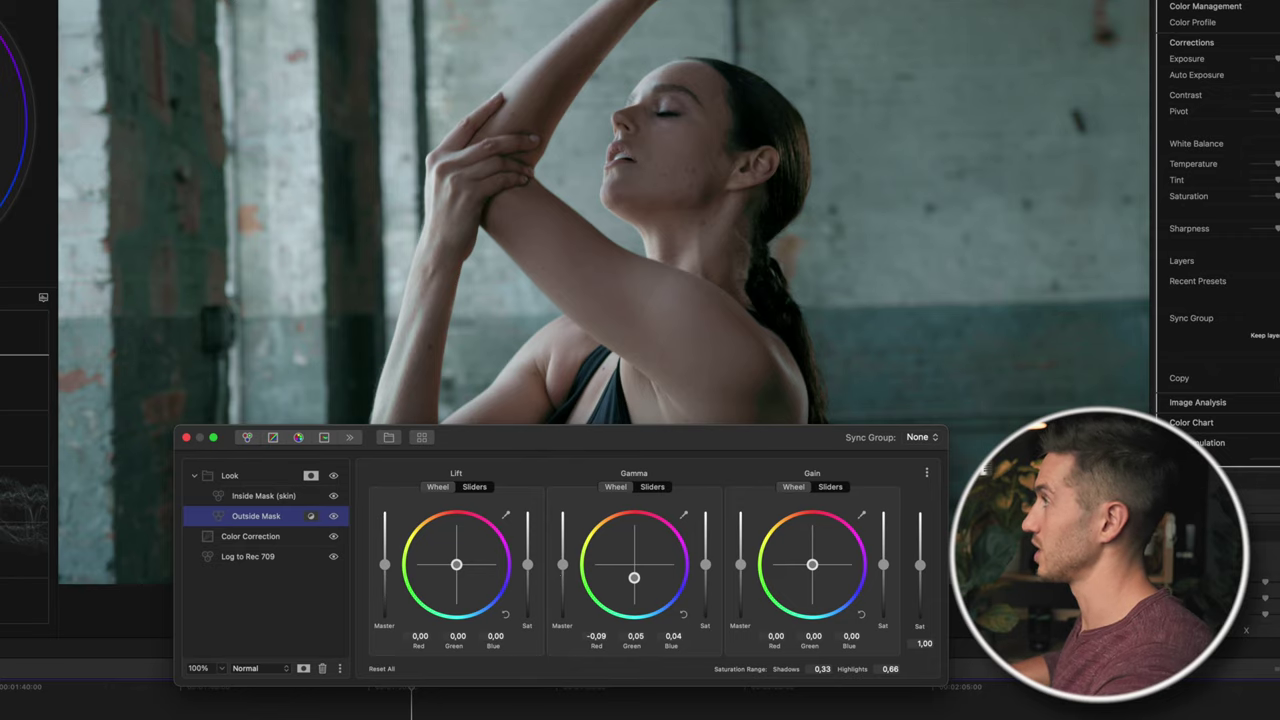
Step: Magnify the viewer image in two stages and examine the mask transitions around the woman's eye and forehead
{"action": "left_click", "coordinate": [1106, 10]}
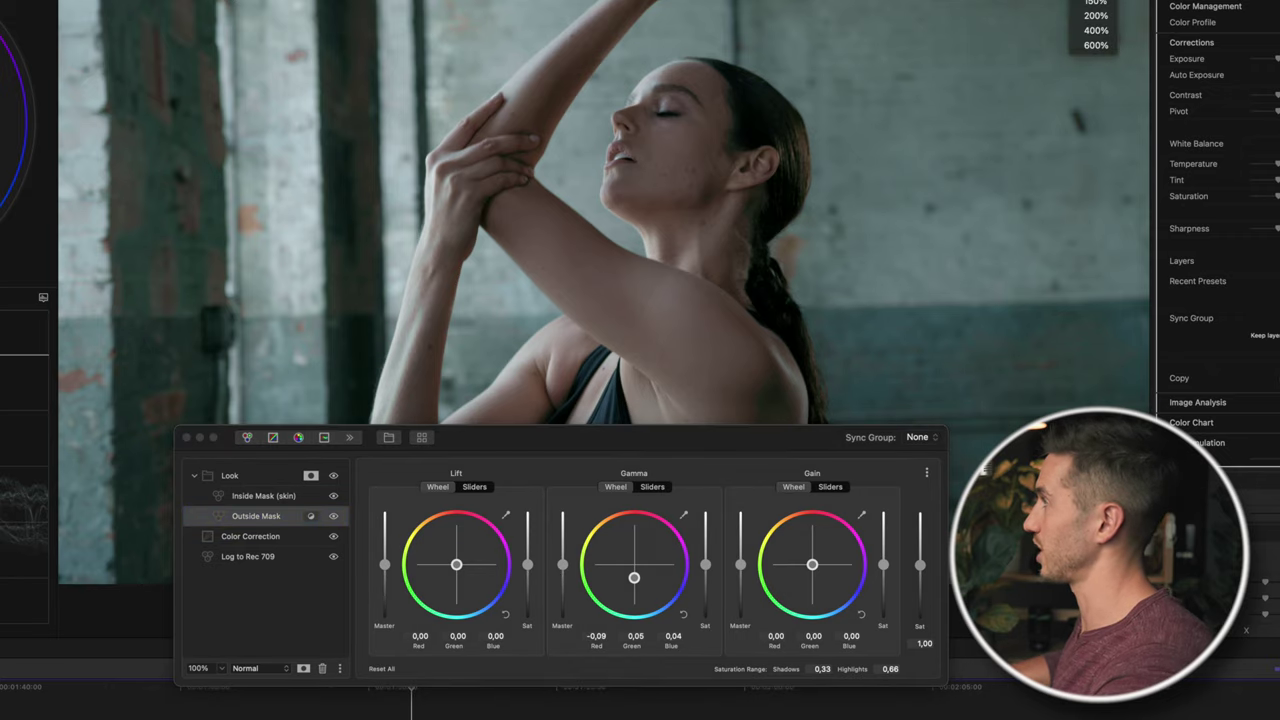
{"action": "left_click", "coordinate": [1096, 16]}
{"action": "left_click", "coordinate": [1122, 277]}
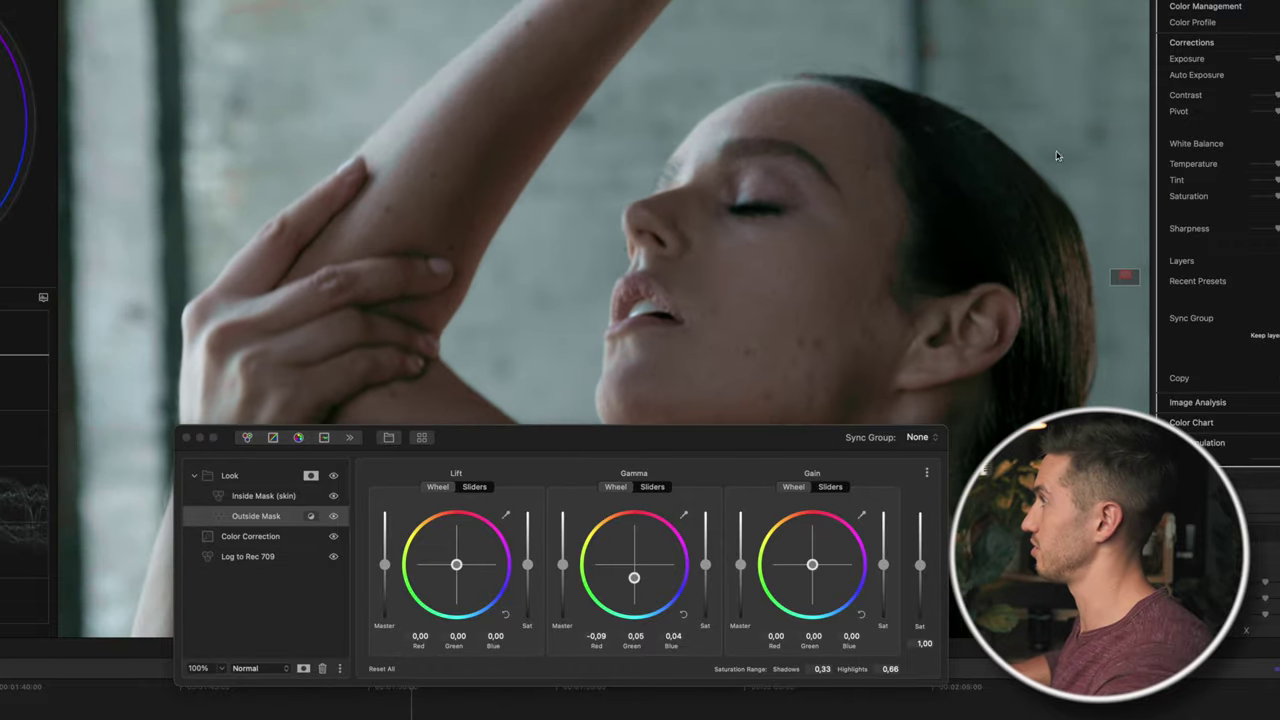
{"action": "left_click", "coordinate": [1096, 16]}
{"action": "left_click", "coordinate": [1090, 31]}
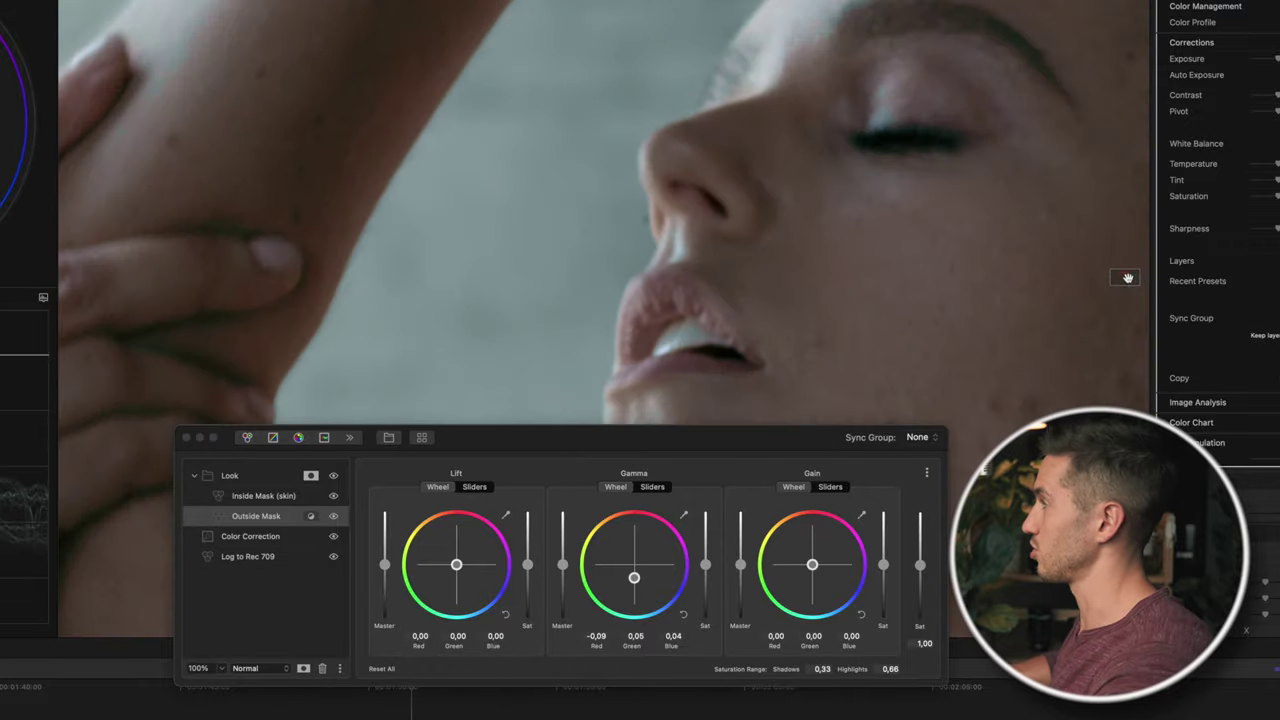
{"action": "left_click", "coordinate": [1125, 277]}
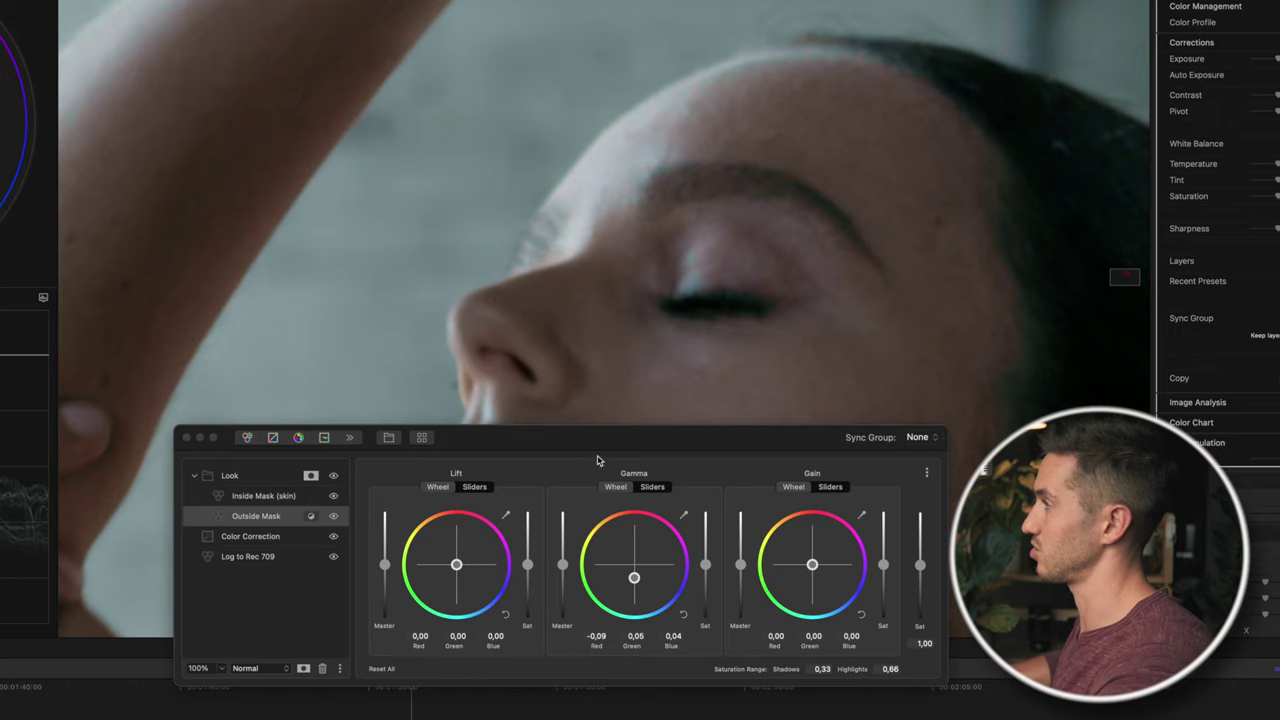
Step: Move the playhead to 00:01:49:14 with the grading window out of the way, and examine the mask artifacts on the face and arm
{"action": "left_click_drag", "start_coordinate": [582, 444], "coordinate": [590, 396]}
{"action": "mouse_move", "coordinate": [357, 688]}
{"action": "left_mouse_down"}
{"action": "mouse_move", "coordinate": [338, 695]}
{"action": "mouse_move", "coordinate": [354, 689]}
{"action": "left_mouse_up"}
{"action": "left_click_drag", "start_coordinate": [627, 396], "coordinate": [697, 556]}
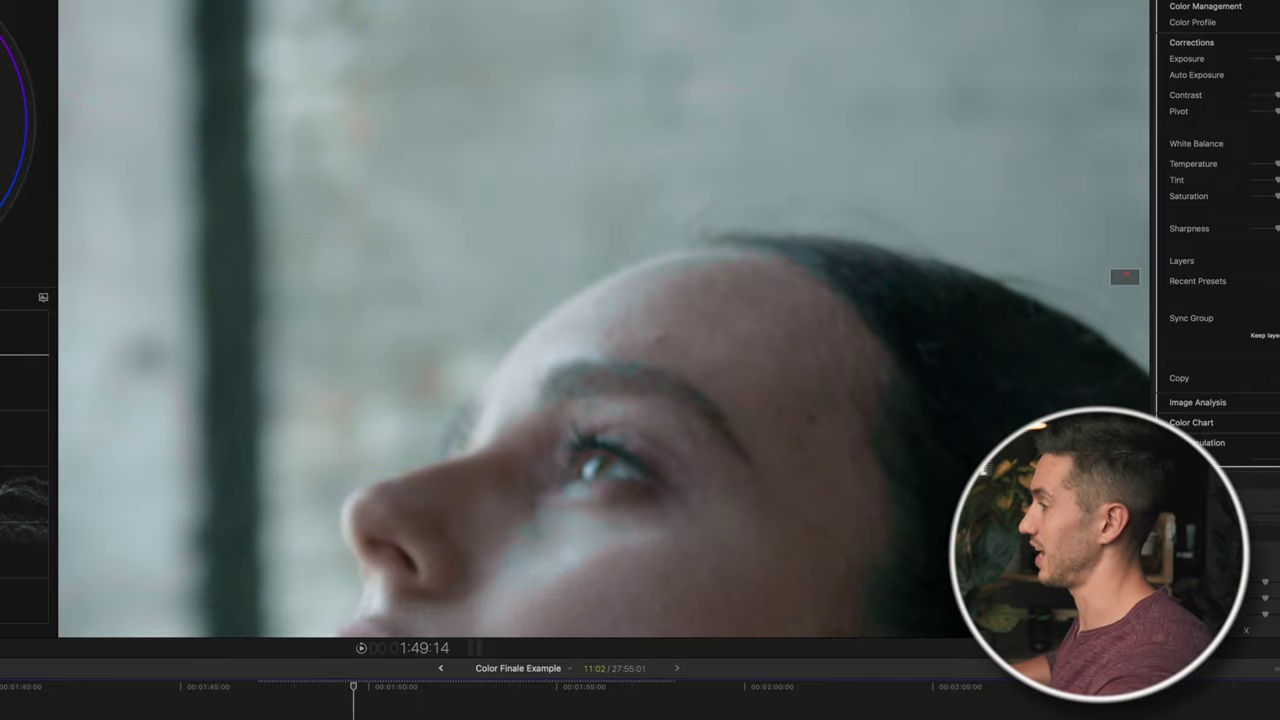
{"action": "left_click_drag", "start_coordinate": [574, 557], "coordinate": [556, 493]}
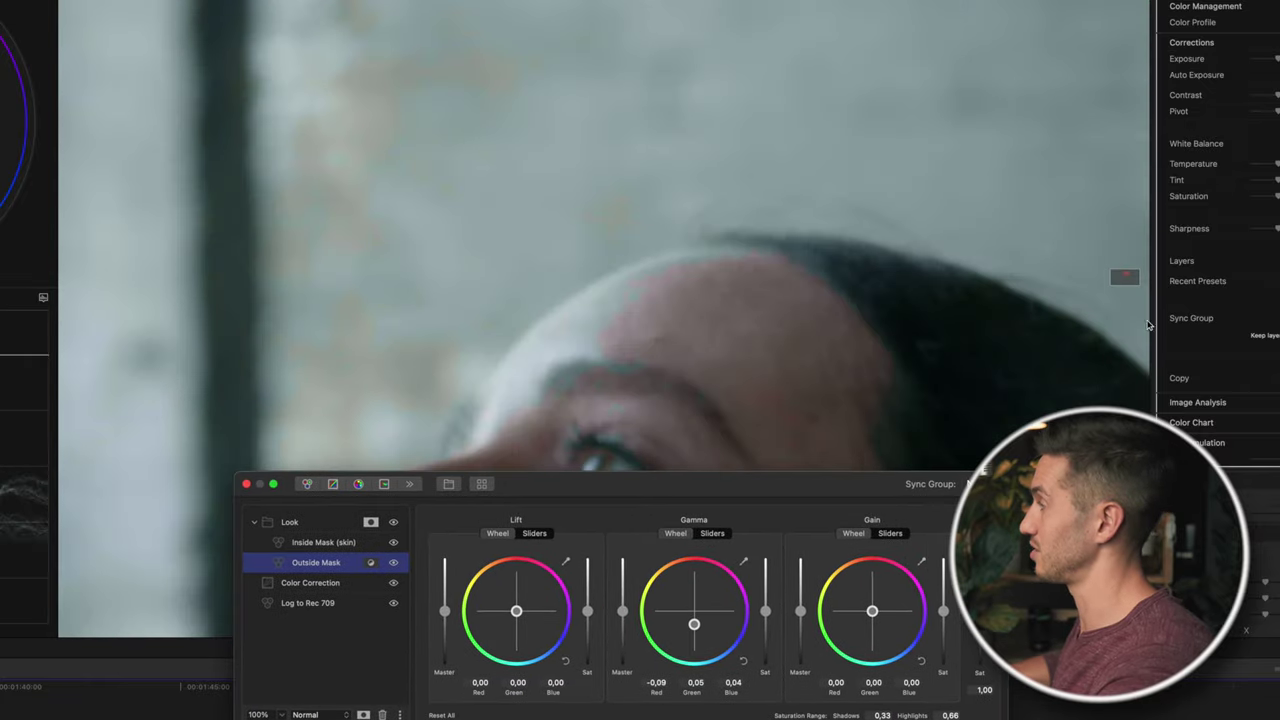
{"action": "left_click", "coordinate": [1124, 276]}
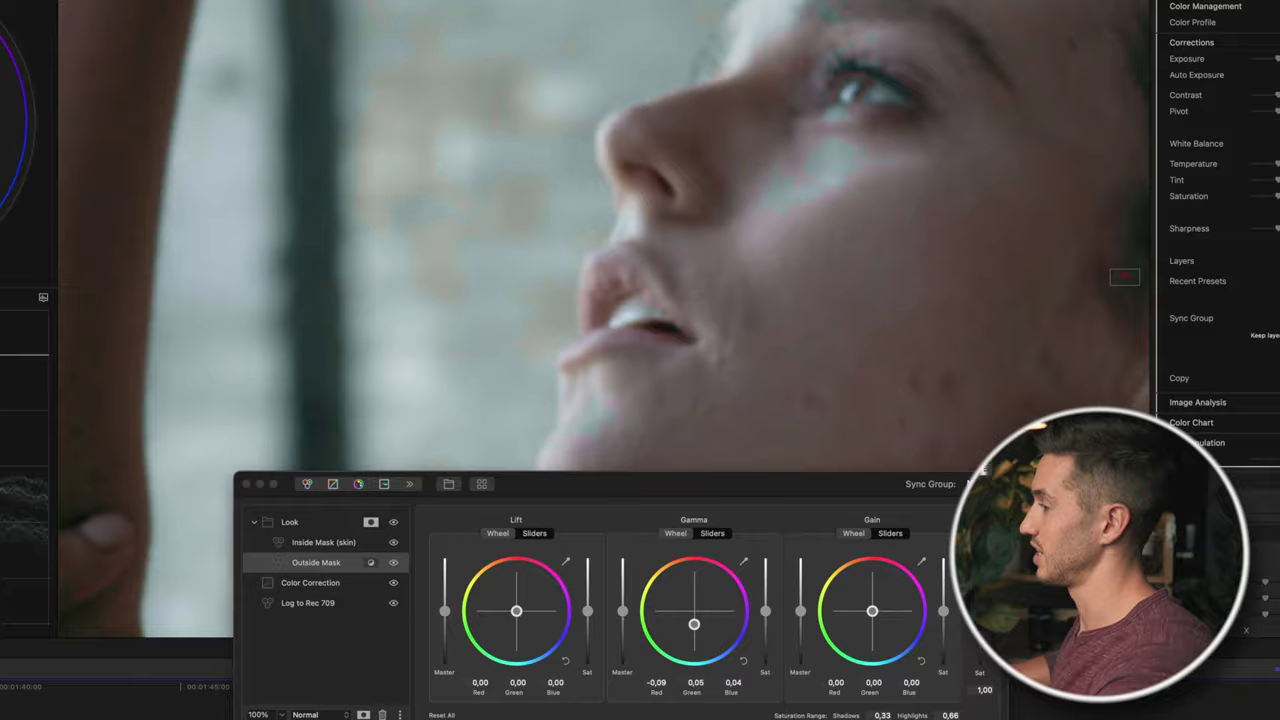
{"action": "key", "text": "super+4"}
{"action": "key", "text": "super+4"}
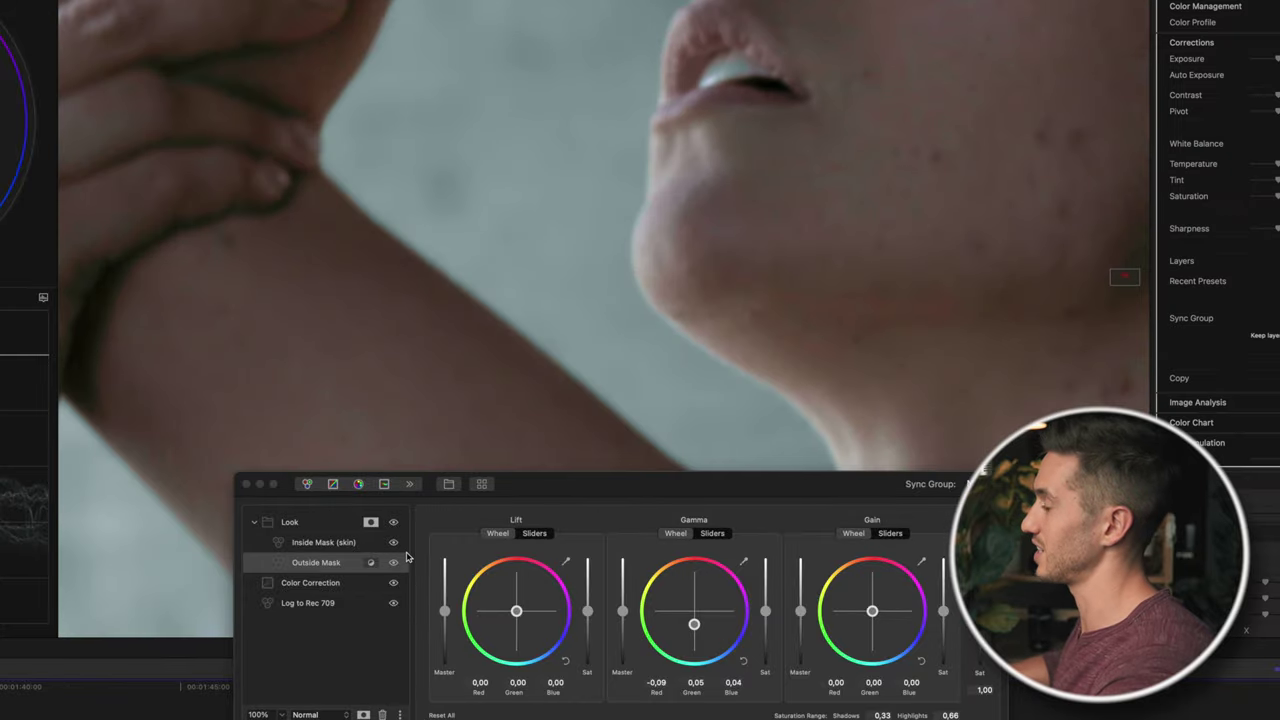
Step: Open the Look group's HSL mask and apply a slight blur to it, checking the woman's magnified face and arm
{"action": "left_click", "coordinate": [371, 523]}
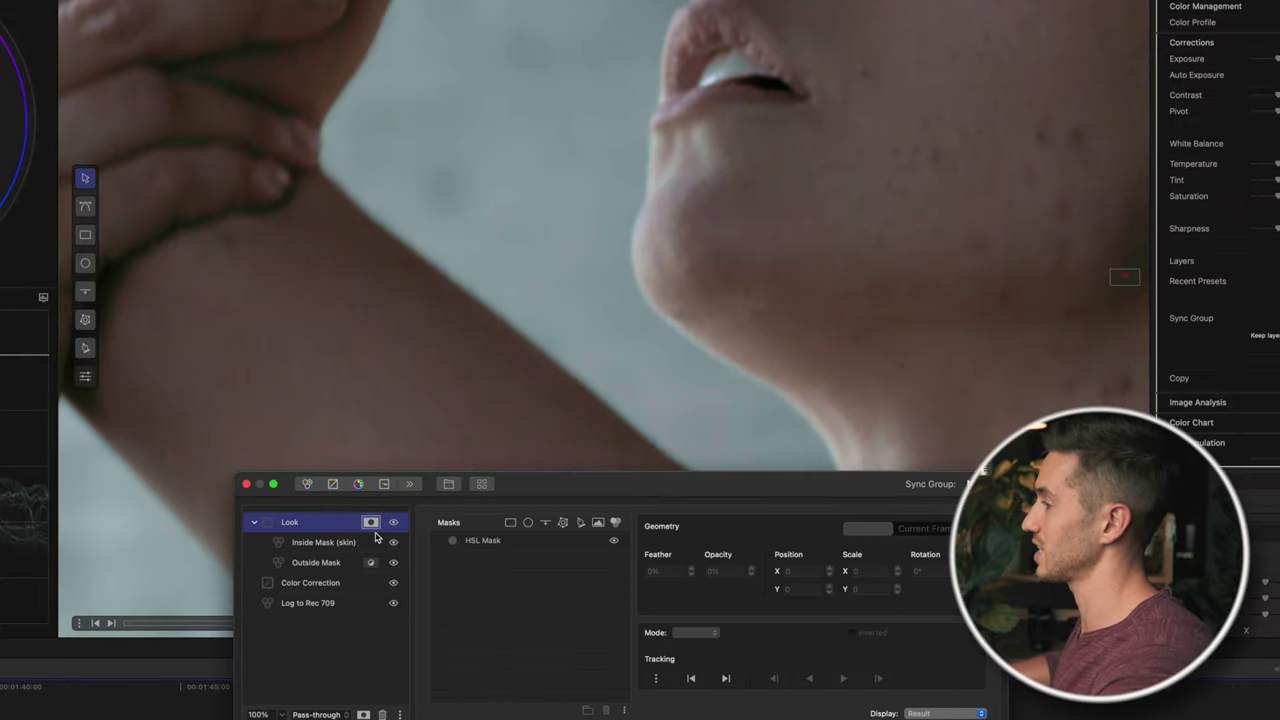
{"action": "left_click", "coordinate": [495, 540]}
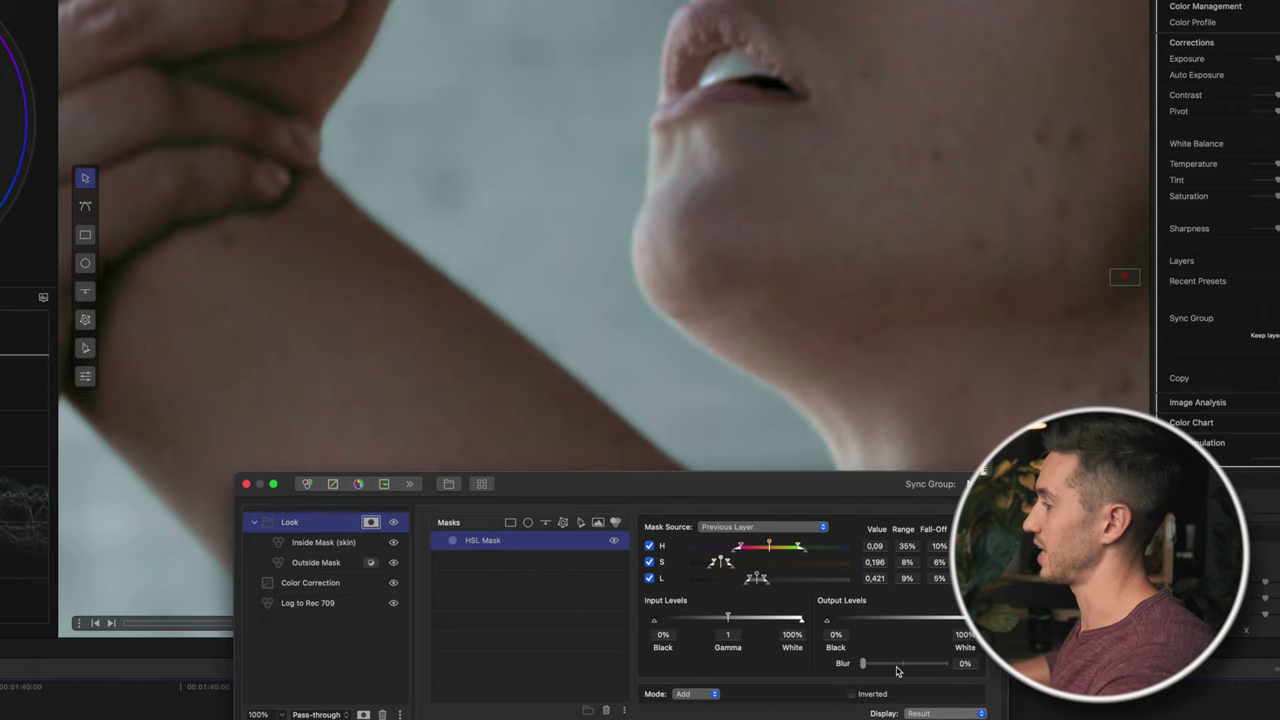
{"action": "left_click", "coordinate": [1124, 280]}
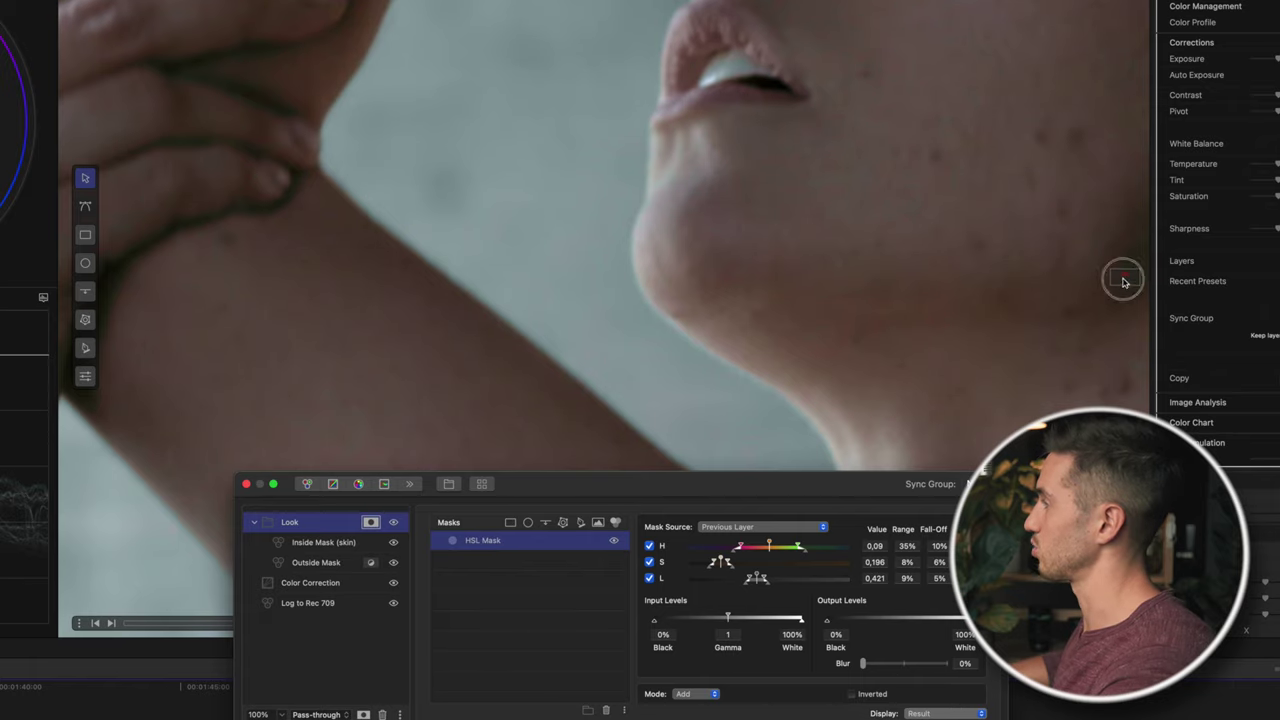
{"action": "key", "text": "space"}
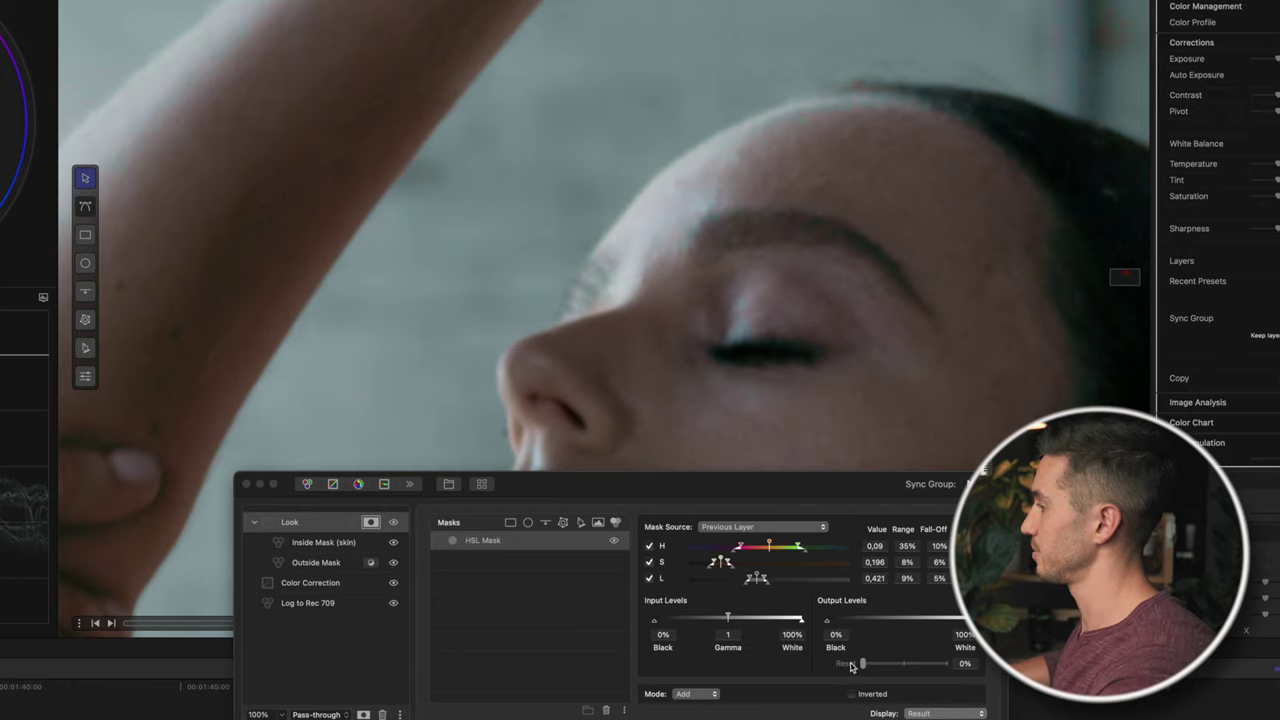
{"action": "left_click", "coordinate": [864, 664]}
{"action": "left_click_drag", "start_coordinate": [864, 664], "coordinate": [867, 668]}
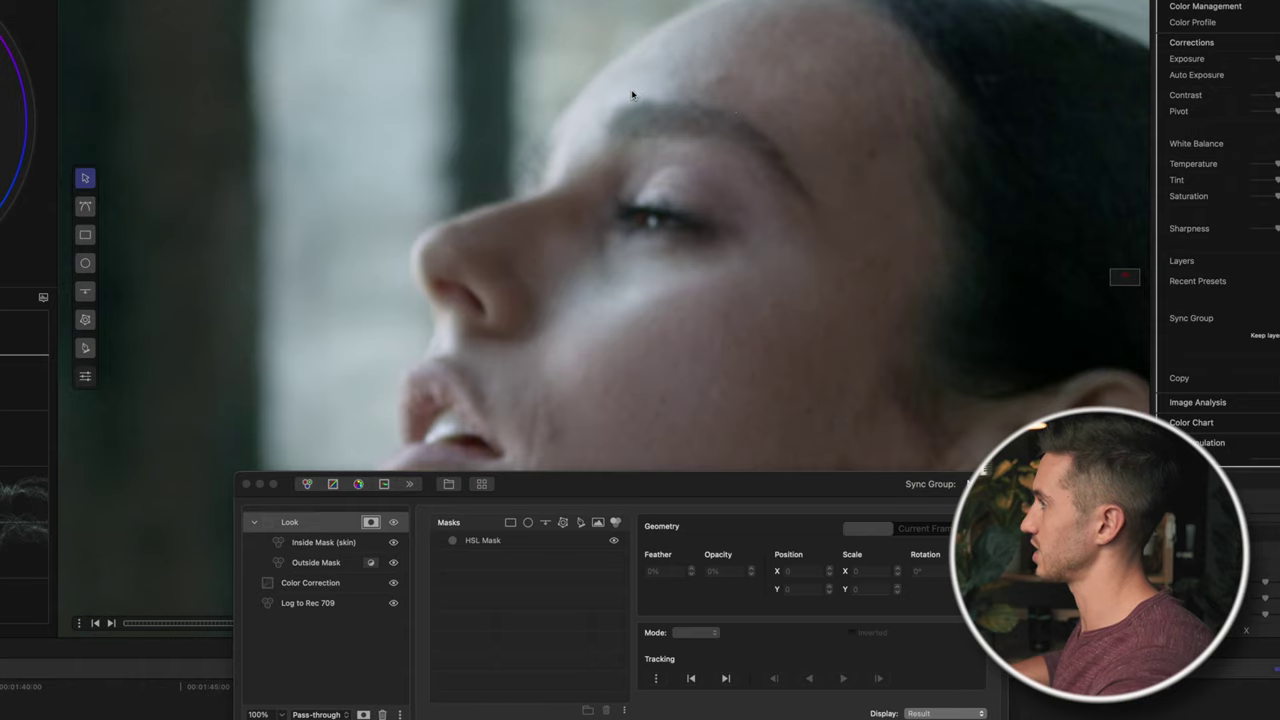
Step: Display the composite mask to examine its softened edges around the face, and return to the result view
{"action": "left_click", "coordinate": [932, 713]}
{"action": "left_click", "coordinate": [930, 716]}
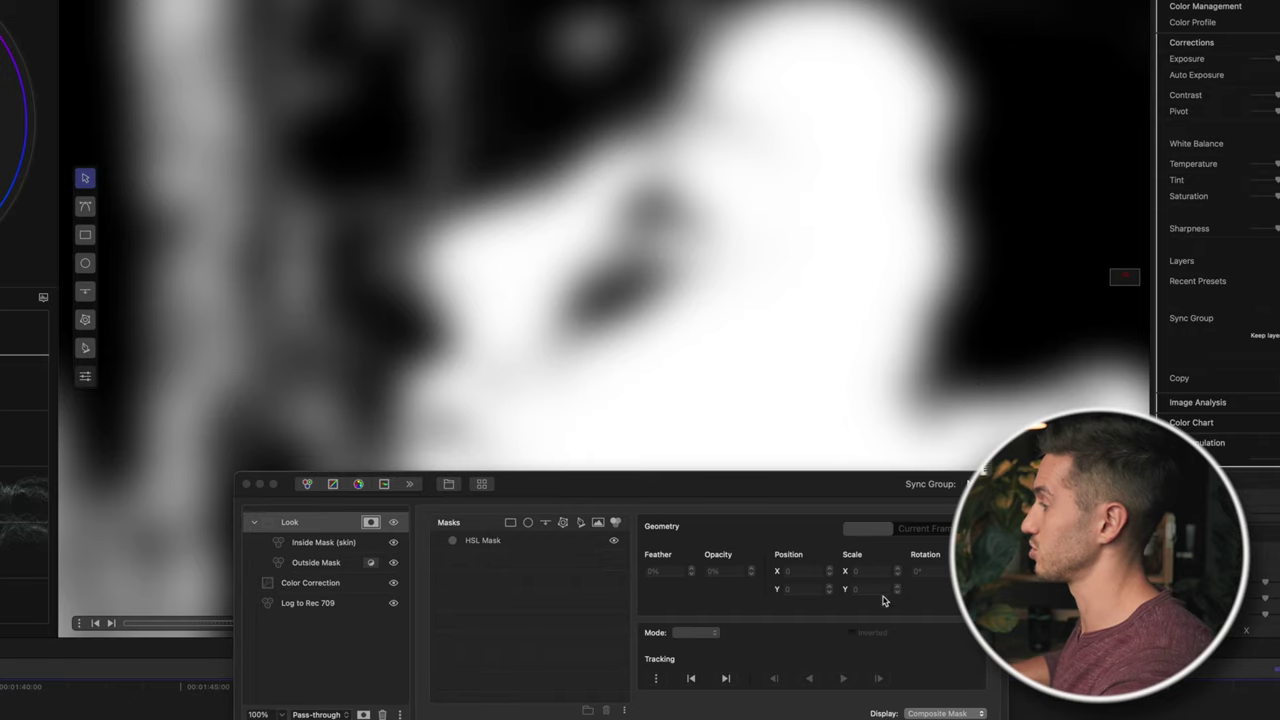
{"action": "left_click", "coordinate": [920, 714]}
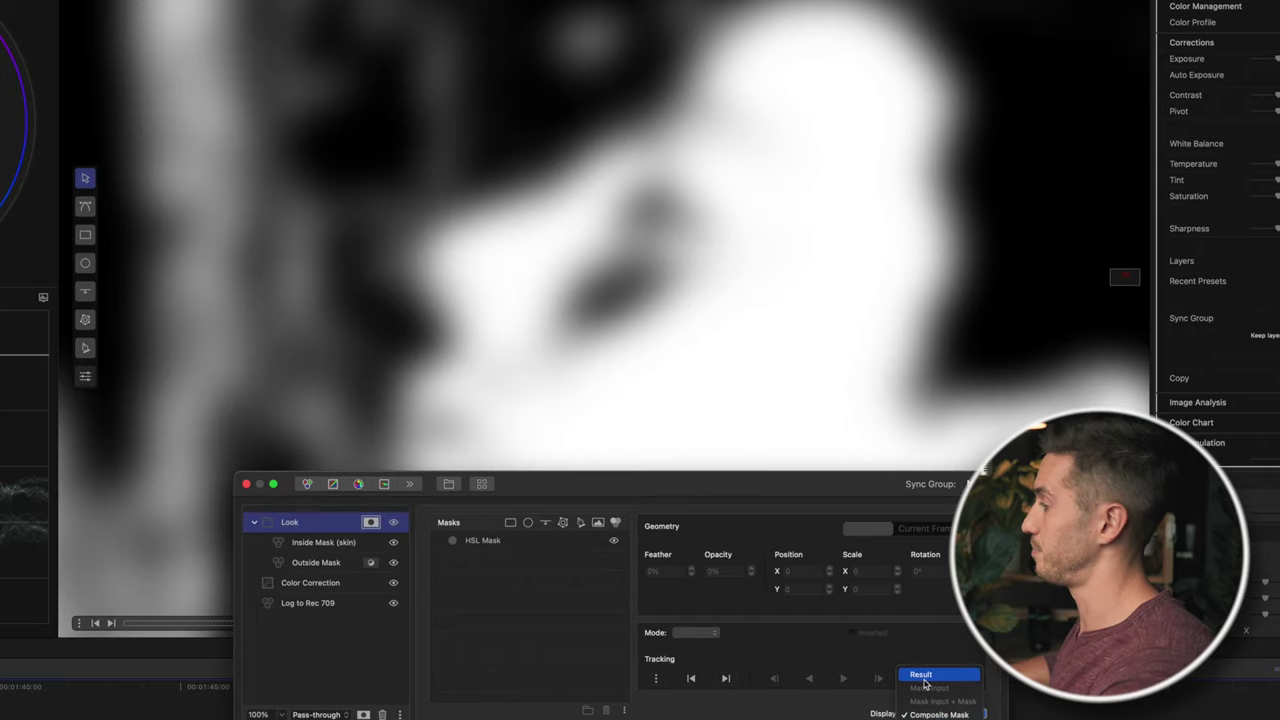
{"action": "left_click", "coordinate": [932, 676]}
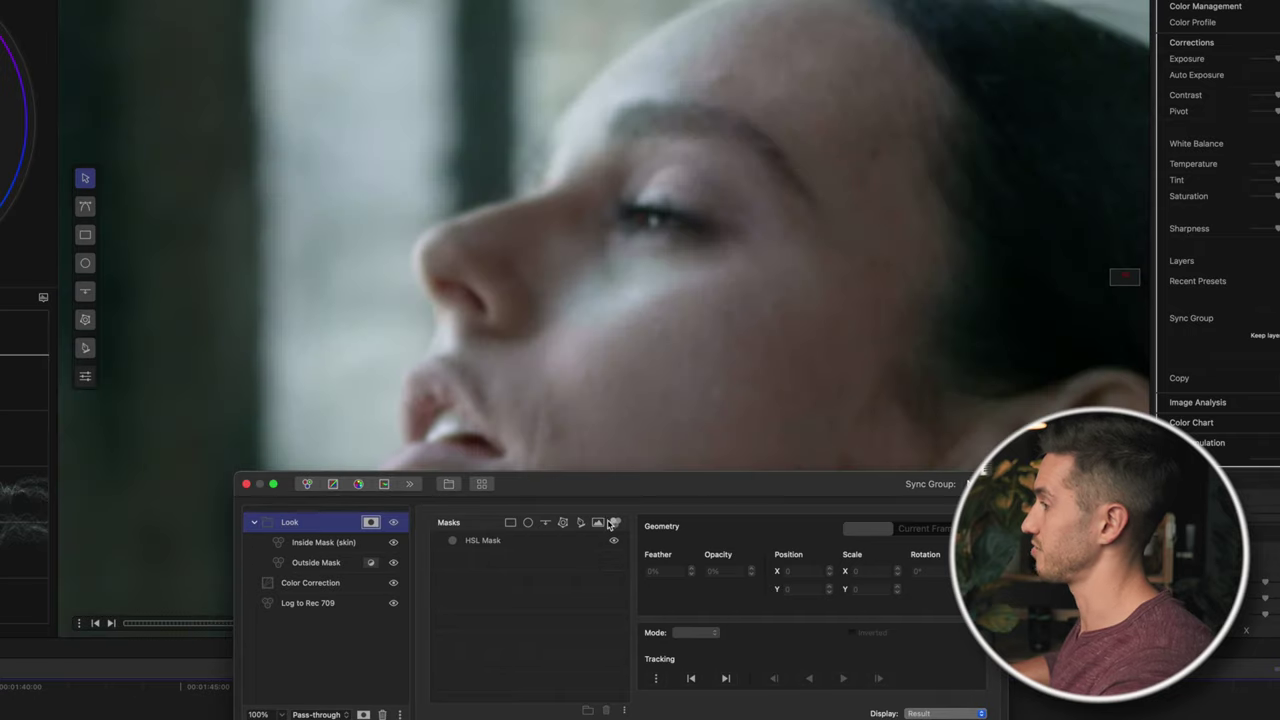
Step: Set the HSL mask's blur to 3% and leave mask editing
{"action": "left_click", "coordinate": [522, 545]}
{"action": "mouse_move", "coordinate": [865, 664]}
{"action": "left_mouse_down"}
{"action": "mouse_move", "coordinate": [840, 670]}
{"action": "mouse_move", "coordinate": [867, 669]}
{"action": "left_mouse_up"}
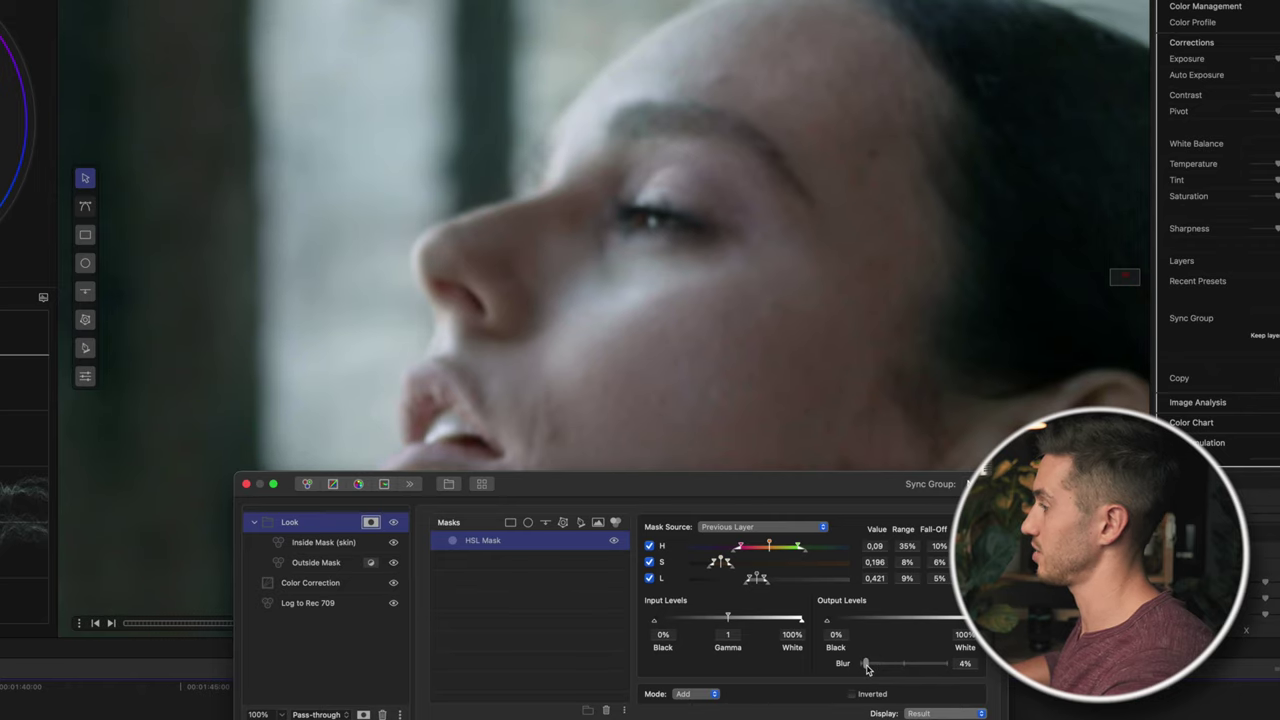
{"action": "left_click_drag", "start_coordinate": [867, 669], "coordinate": [866, 669]}
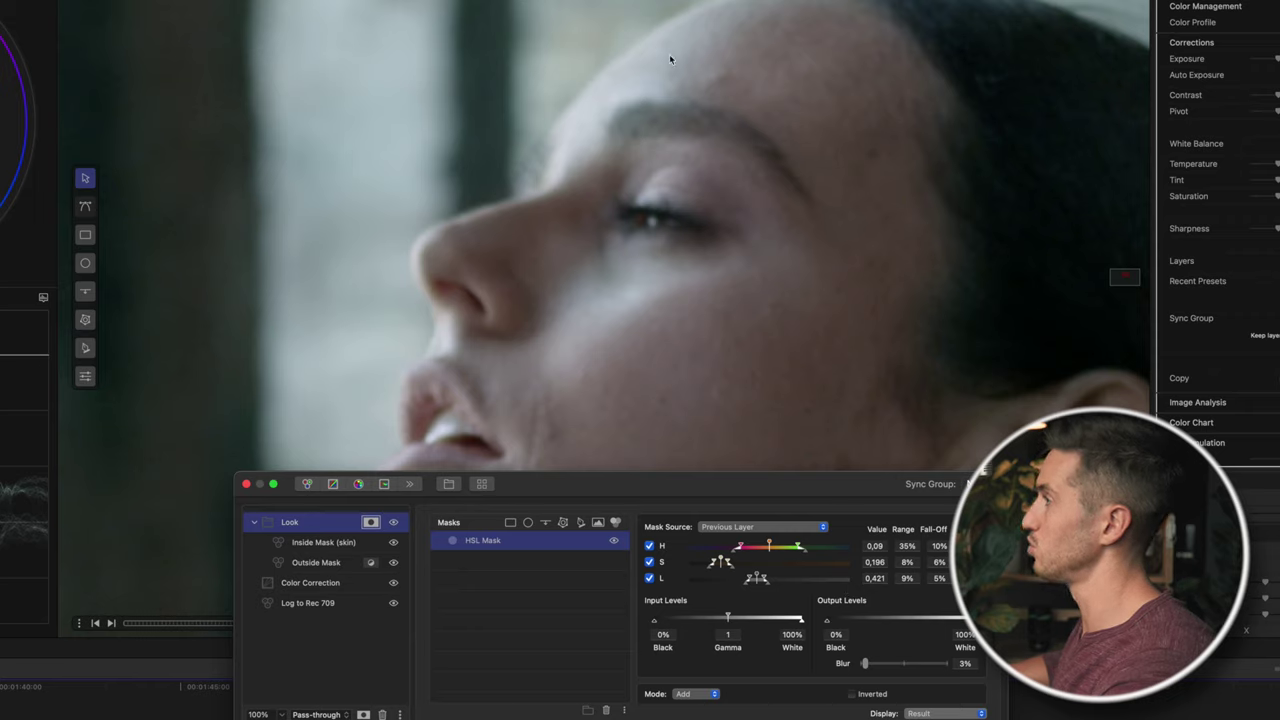
{"action": "left_click", "coordinate": [371, 523]}
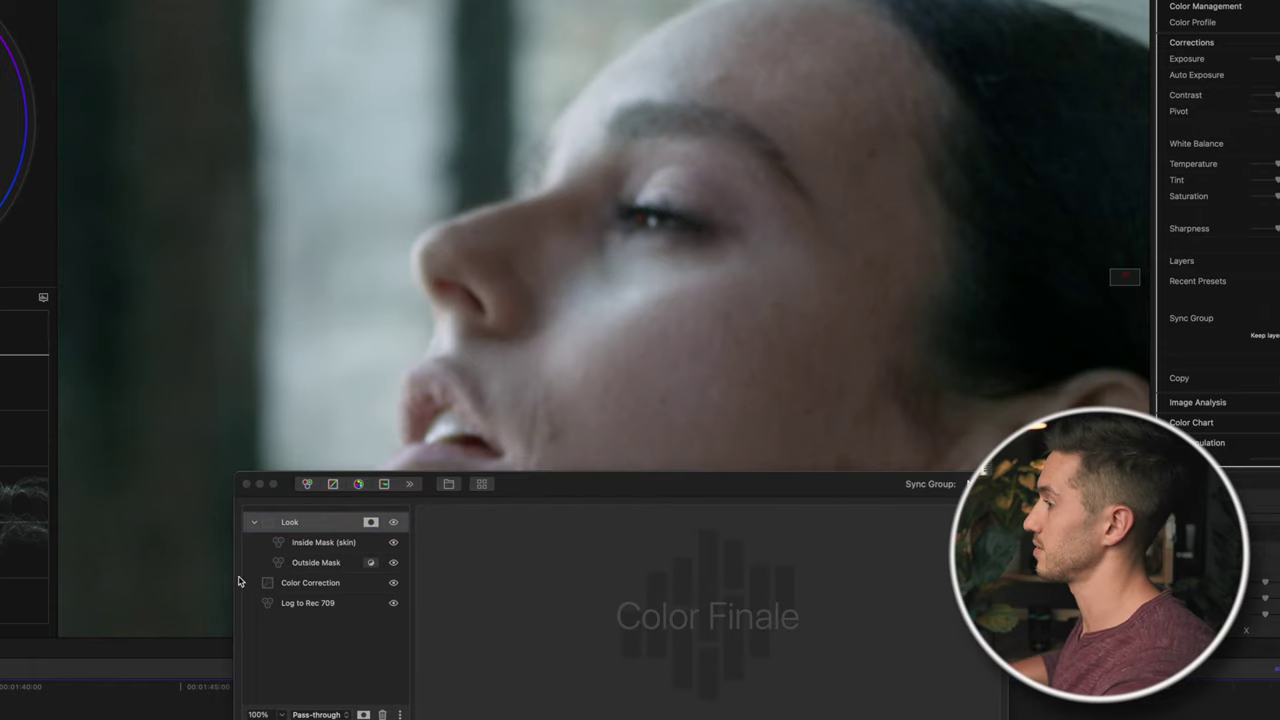
Step: Fit the whole image in the viewer and set the Outside Mask layer's gamma to red -0.10, green 0.05 and blue 0.05
{"action": "key", "text": "shift+z"}
{"action": "left_click", "coordinate": [322, 566]}
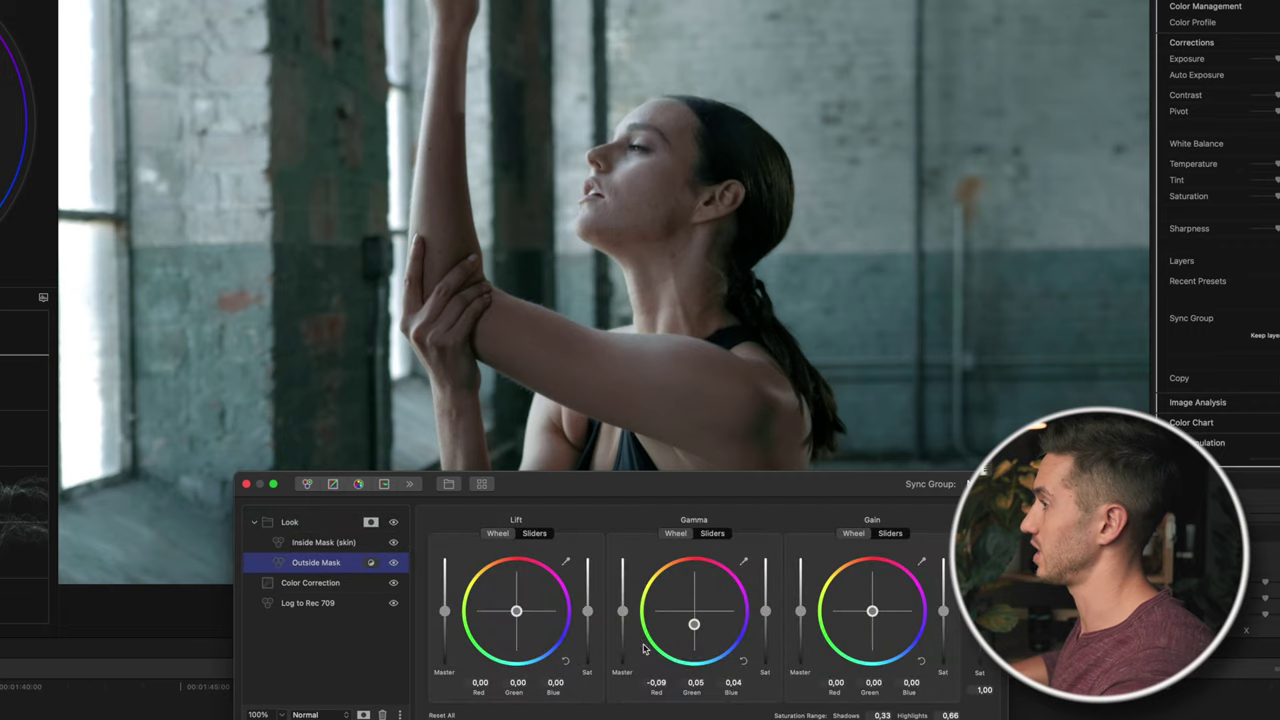
{"action": "left_click_drag", "start_coordinate": [695, 626], "coordinate": [712, 630]}
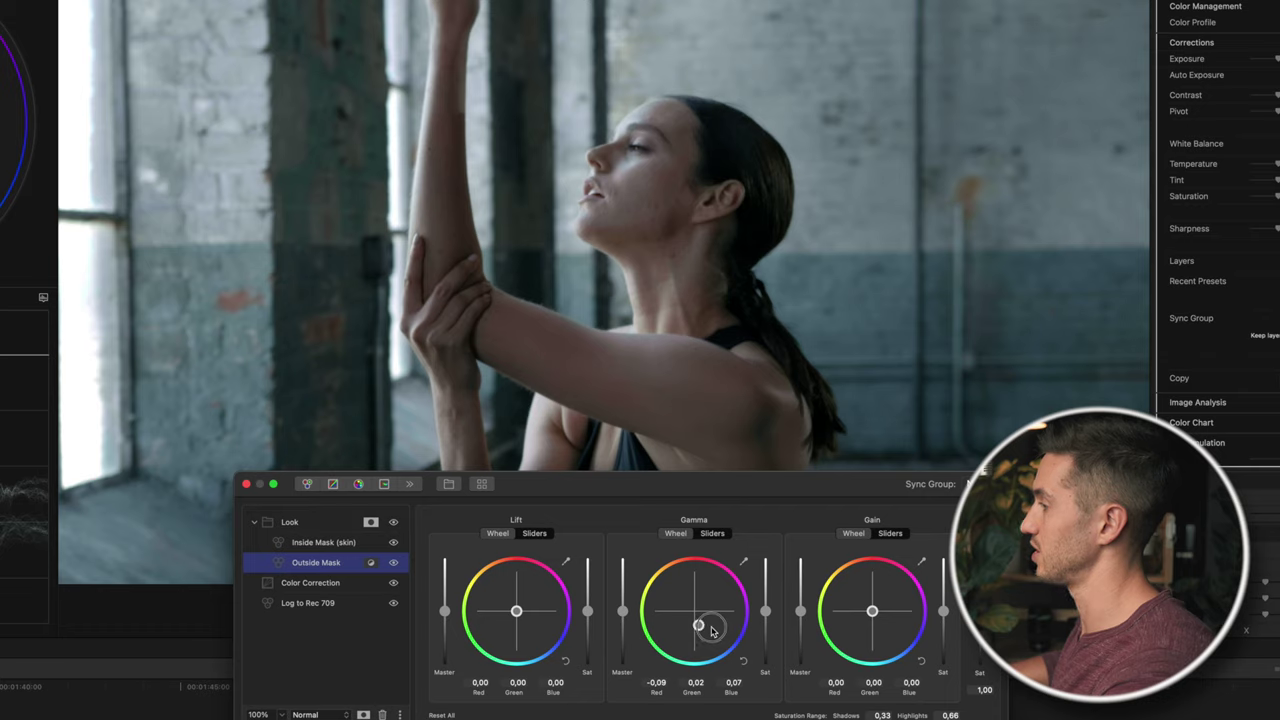
{"action": "left_click_drag", "start_coordinate": [714, 632], "coordinate": [697, 636]}
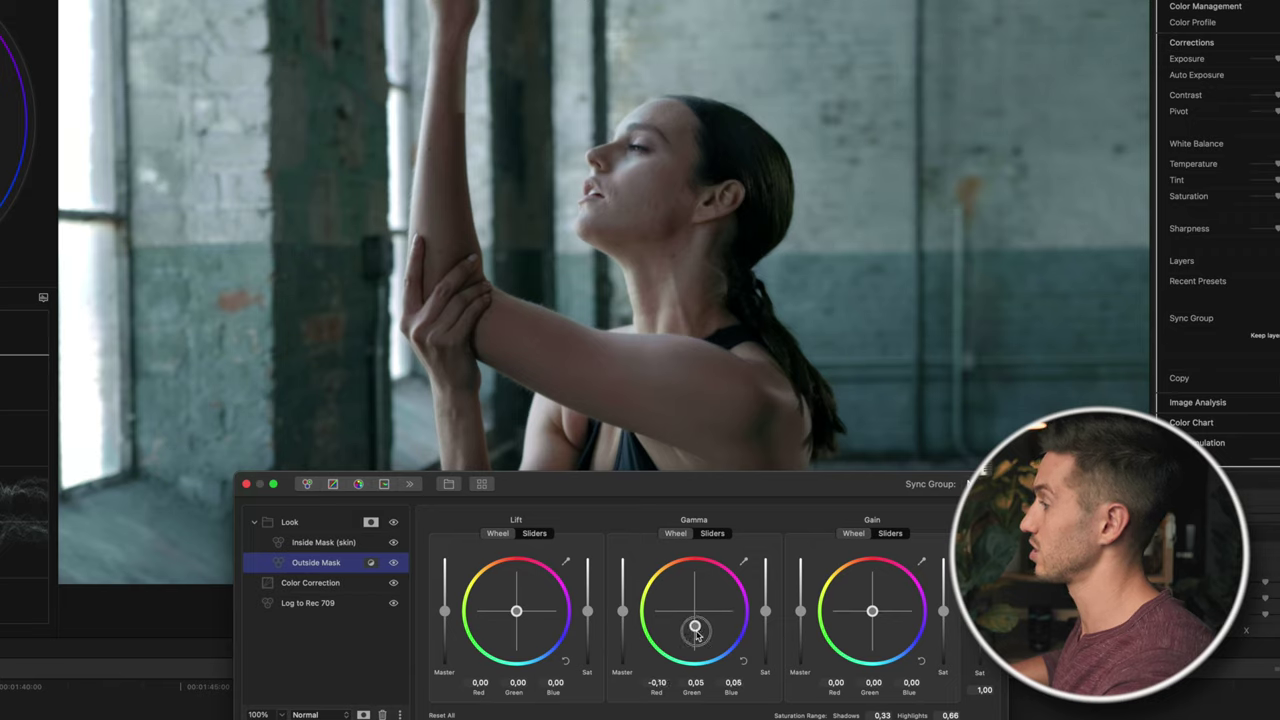
Step: Shift the Outside Mask layer's lift to red -0.01 and blue 0.01, and slightly lower its gain saturation
{"action": "left_click_drag", "start_coordinate": [518, 616], "coordinate": [523, 620]}
{"action": "key", "text": "space"}
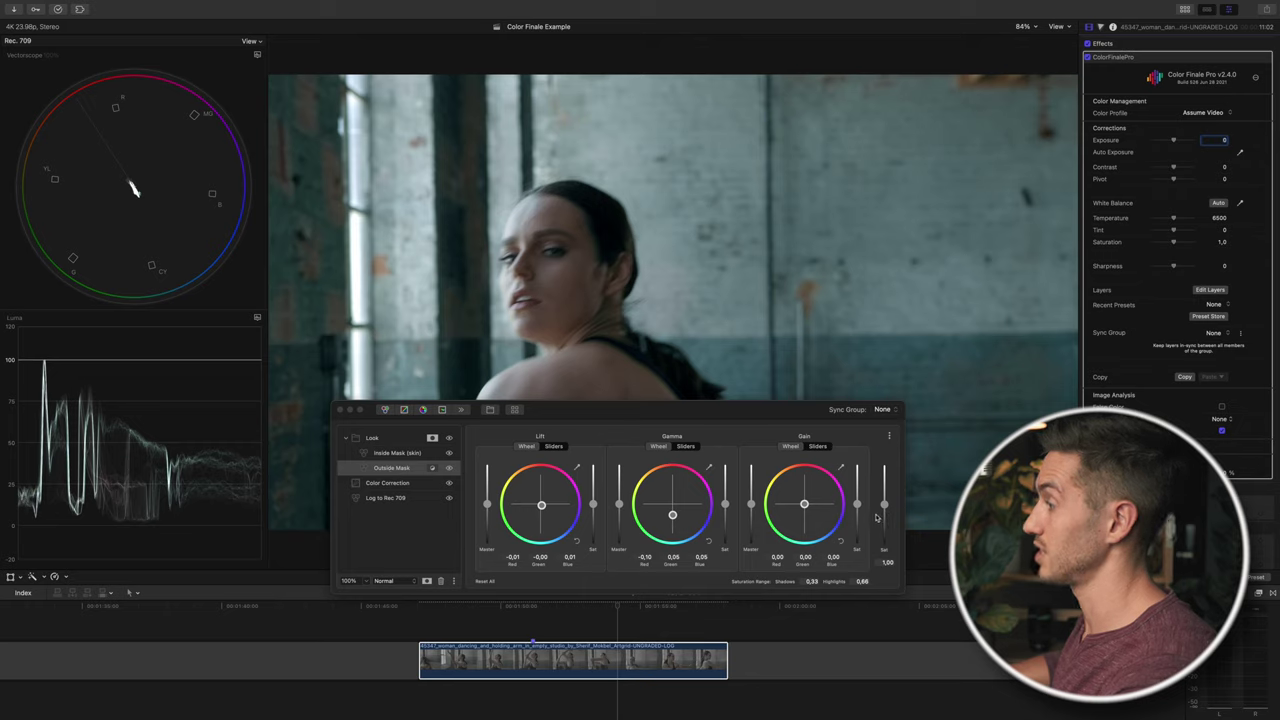
{"action": "left_click", "coordinate": [857, 514]}
{"action": "left_click_drag", "start_coordinate": [857, 514], "coordinate": [857, 518]}
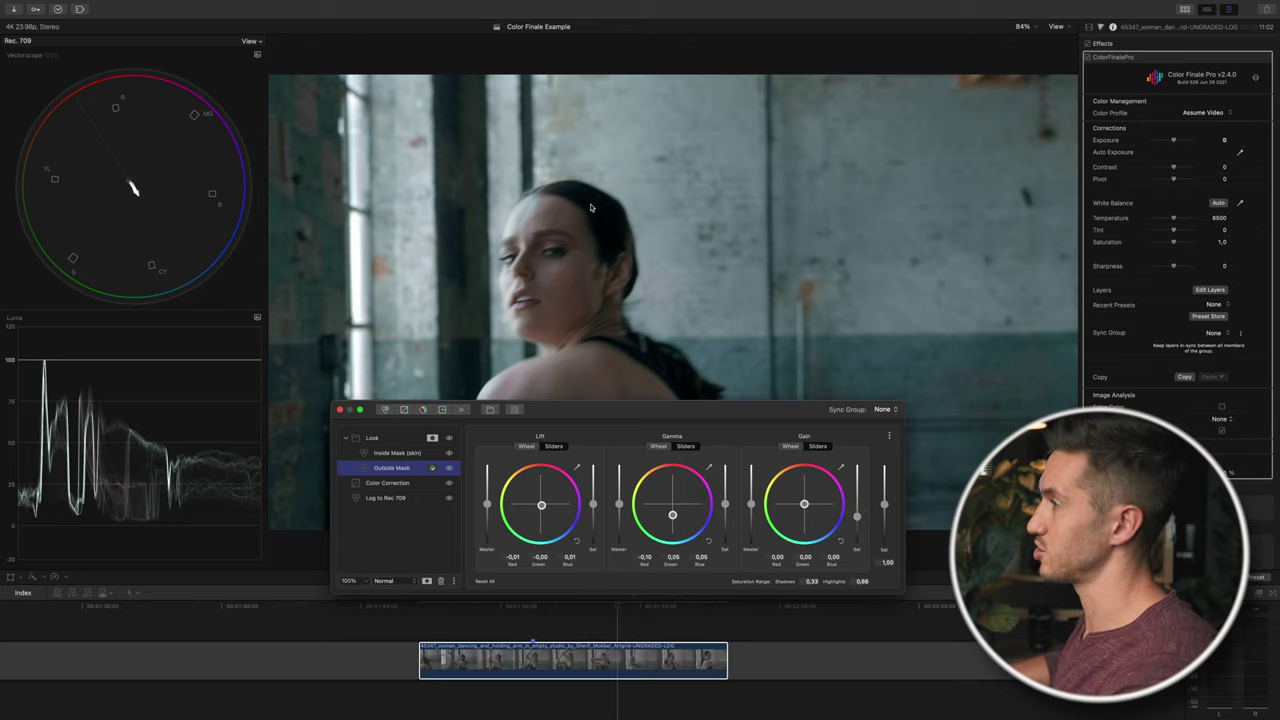
Step: At the clip's marker, select the Inside Mask (skin) layer and isolate the woman's shoulder skin with an ellipse
{"action": "left_click", "coordinate": [532, 607]}
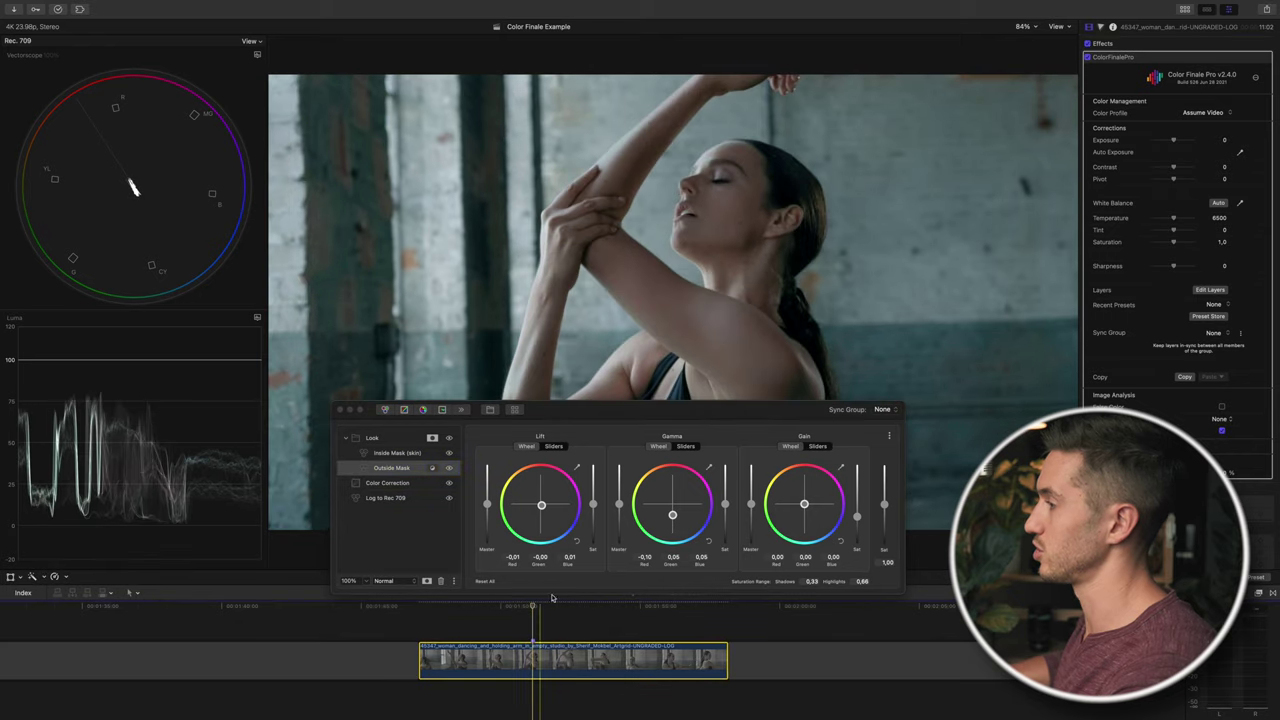
{"action": "left_click", "coordinate": [398, 456]}
{"action": "left_click", "coordinate": [398, 456]}
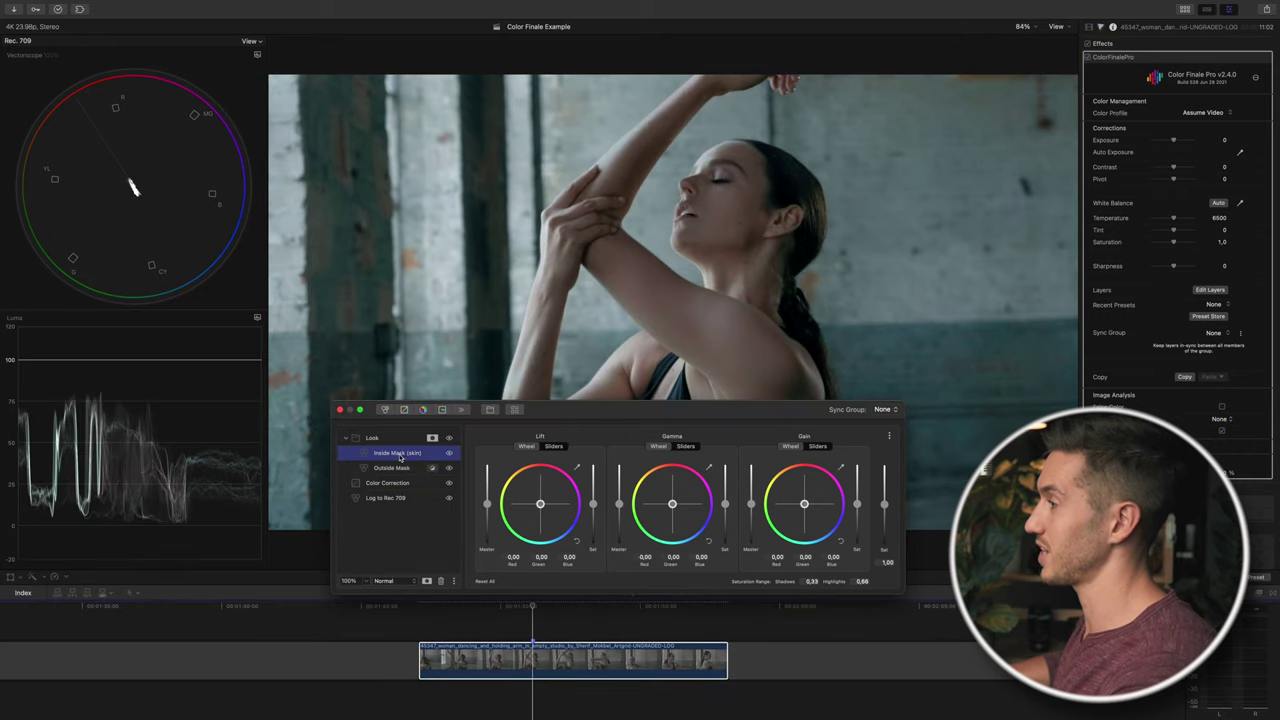
{"action": "left_click", "coordinate": [1235, 420]}
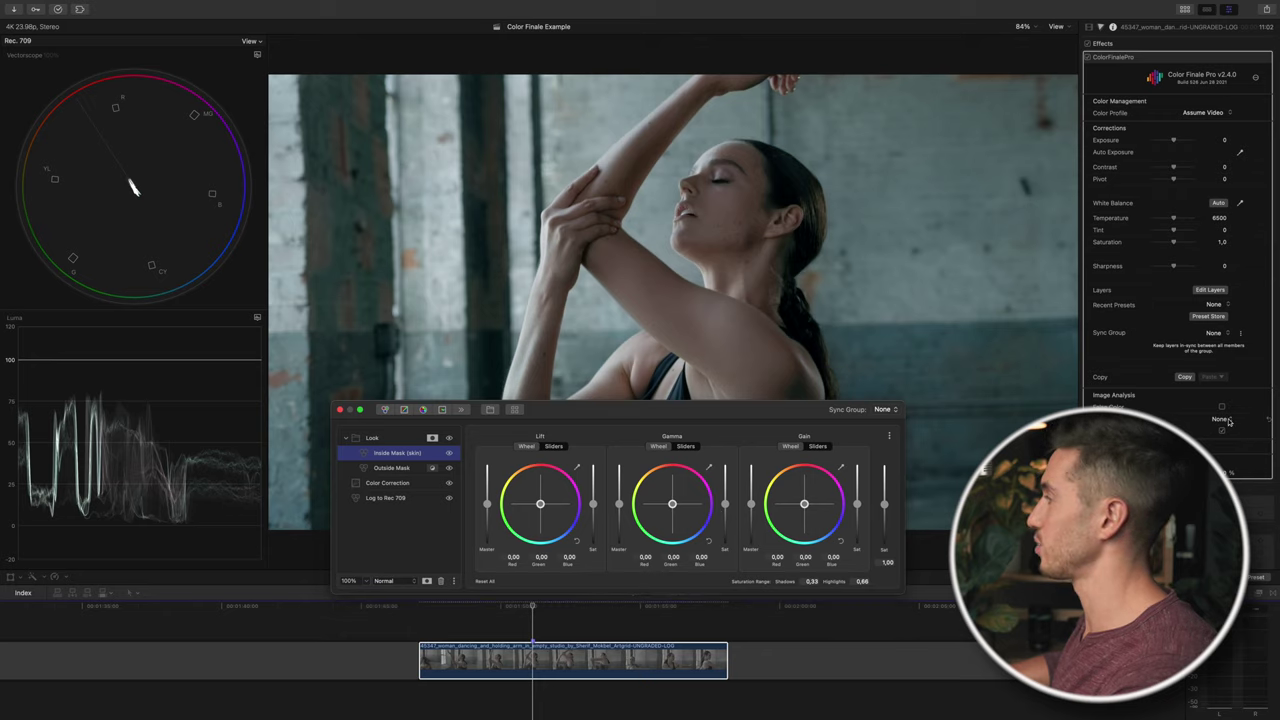
{"action": "left_click", "coordinate": [1222, 444]}
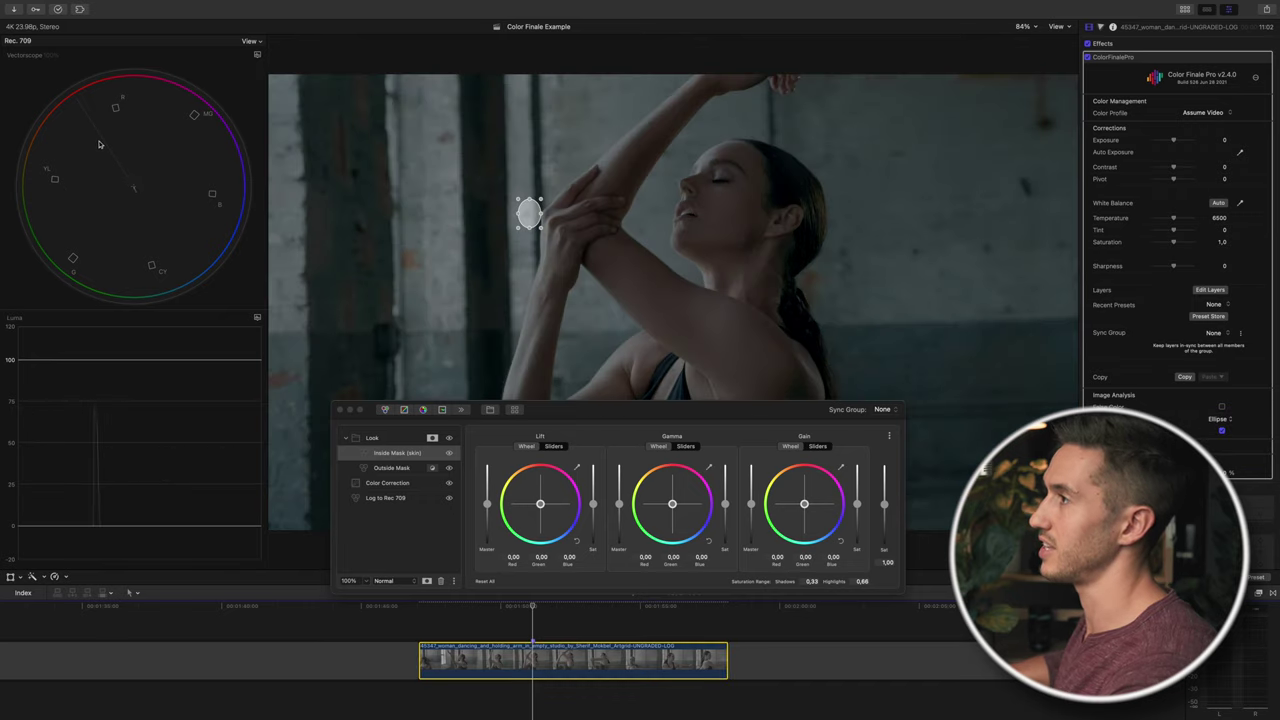
{"action": "left_click_drag", "start_coordinate": [543, 230], "coordinate": [735, 343]}
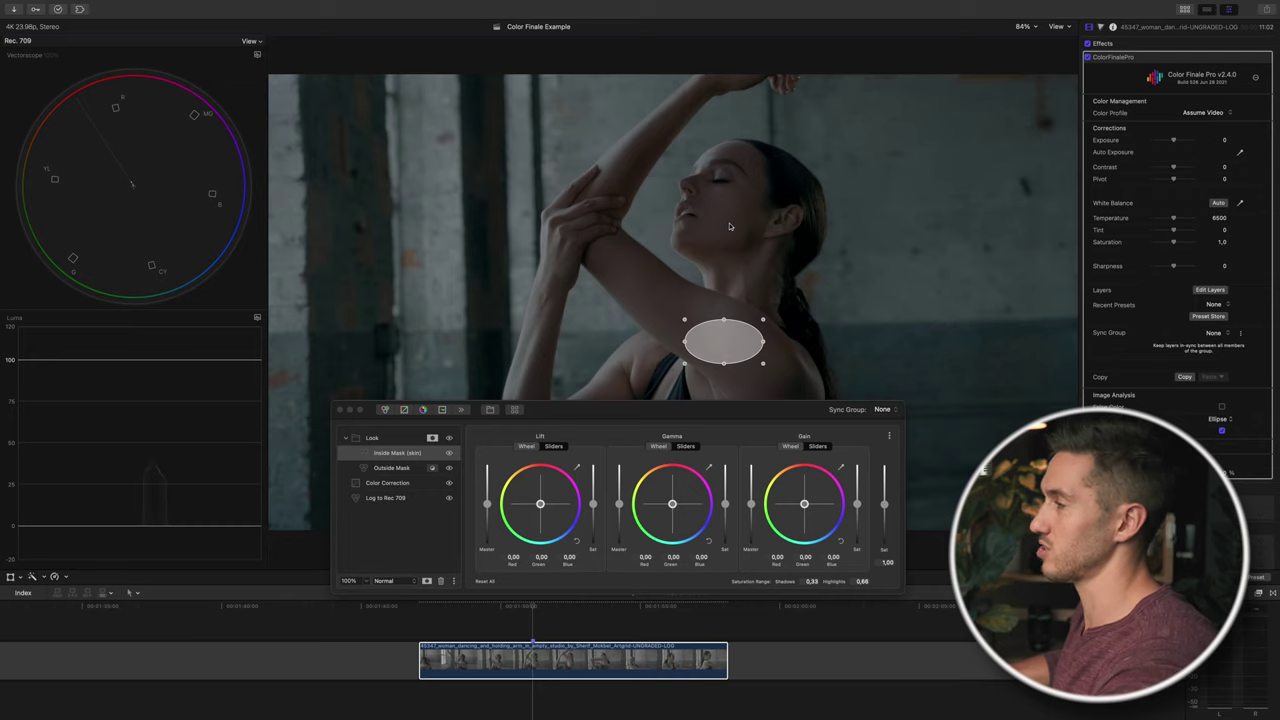
Step: Using the isolated skin on the vectorscope, set the Inside Mask (skin) layer's gamma blue to -0.01, and turn isolation off
{"action": "left_click", "coordinate": [256, 55]}
{"action": "left_click", "coordinate": [290, 126]}
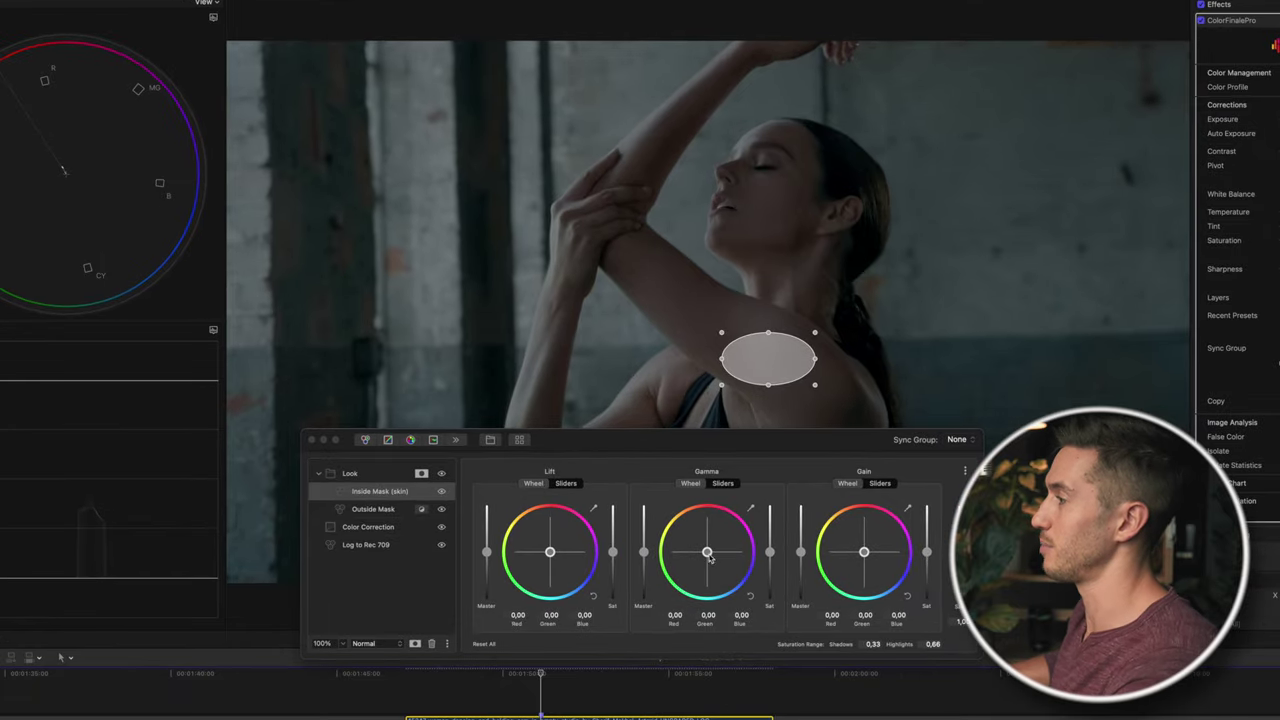
{"action": "left_click_drag", "start_coordinate": [707, 557], "coordinate": [707, 557]}
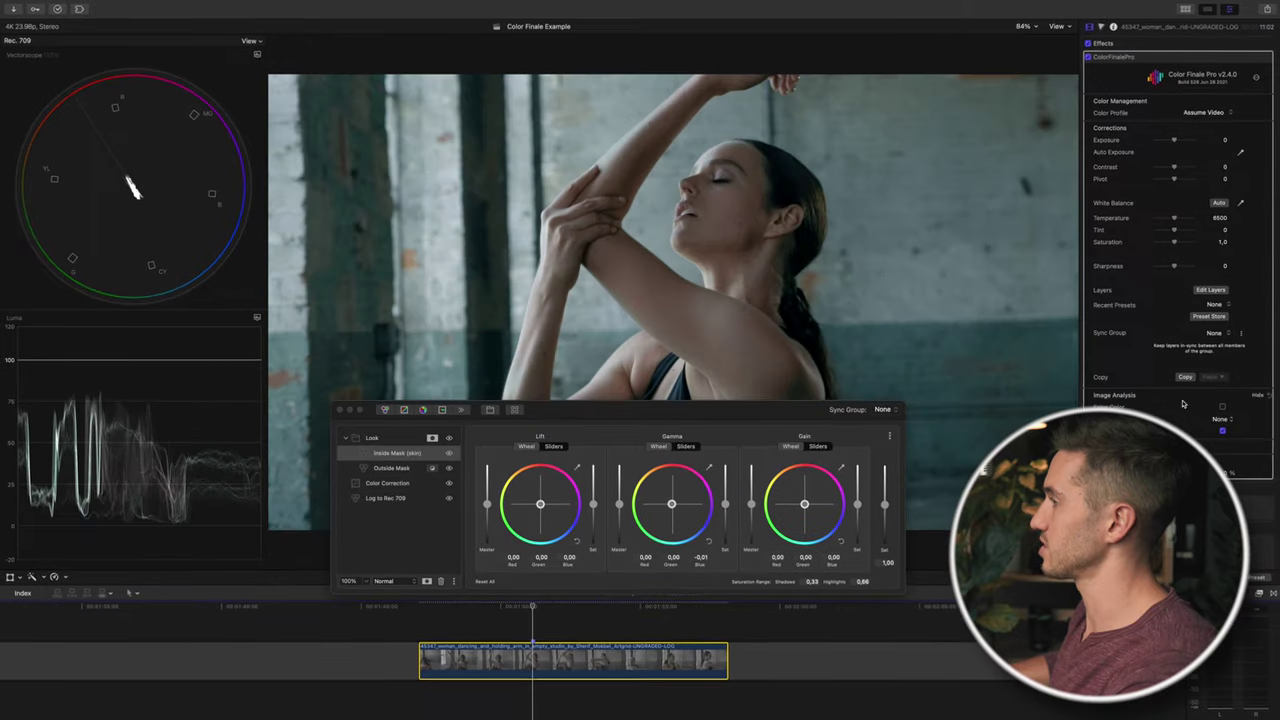
Step: Try a higher gamma saturation on the Inside Mask (skin) layer, and reset it
{"action": "left_click", "coordinate": [727, 508]}
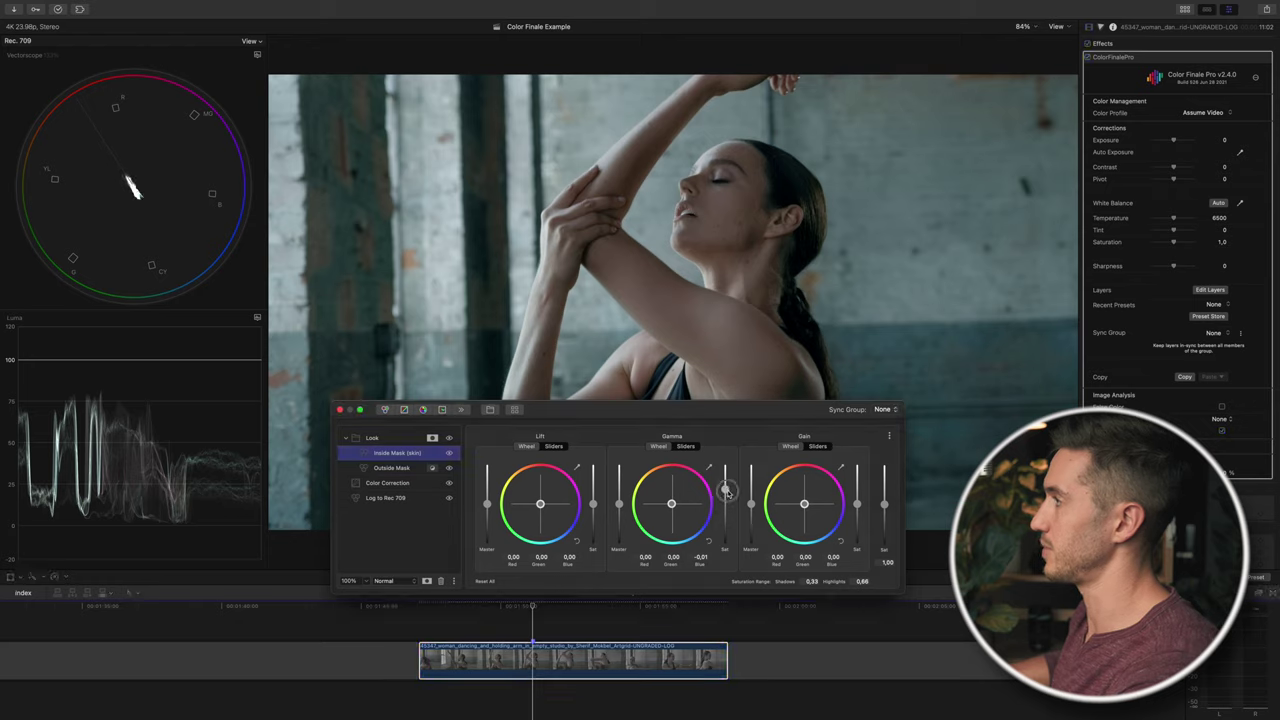
{"action": "mouse_move", "coordinate": [726, 505]}
{"action": "left_mouse_down"}
{"action": "mouse_move", "coordinate": [726, 468]}
{"action": "mouse_move", "coordinate": [727, 487]}
{"action": "left_mouse_up"}
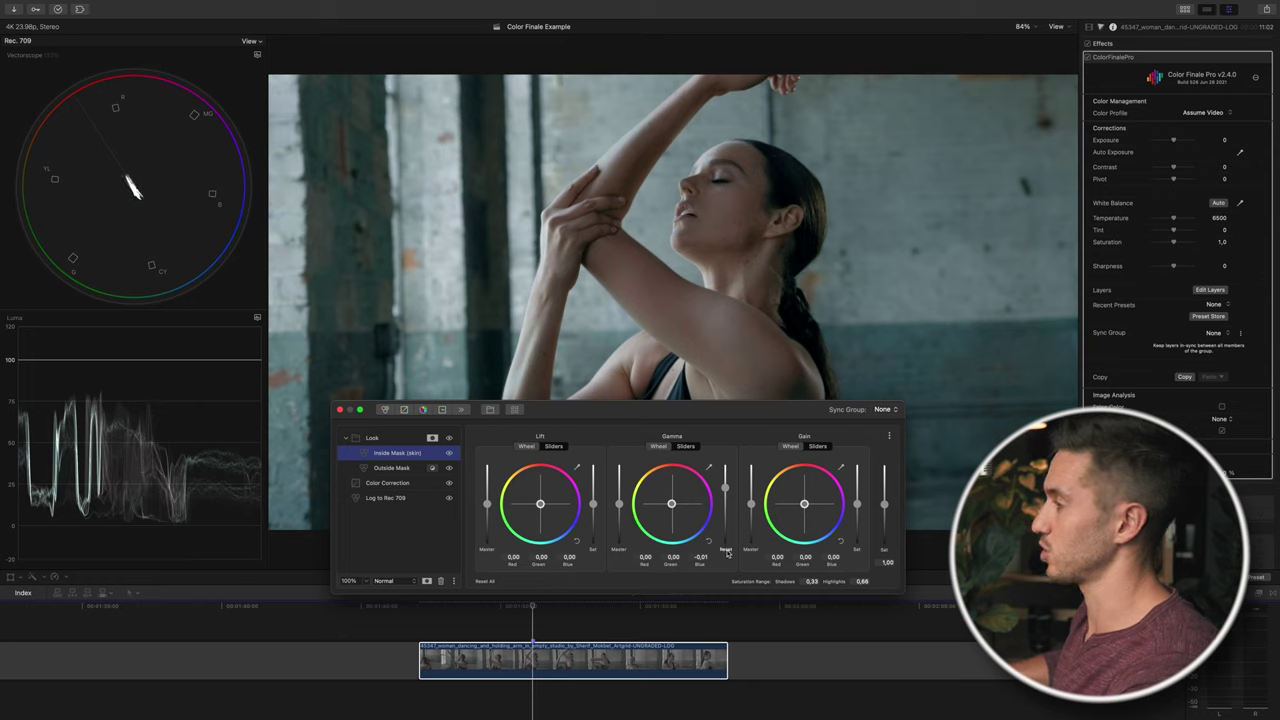
{"action": "left_click", "coordinate": [728, 551]}
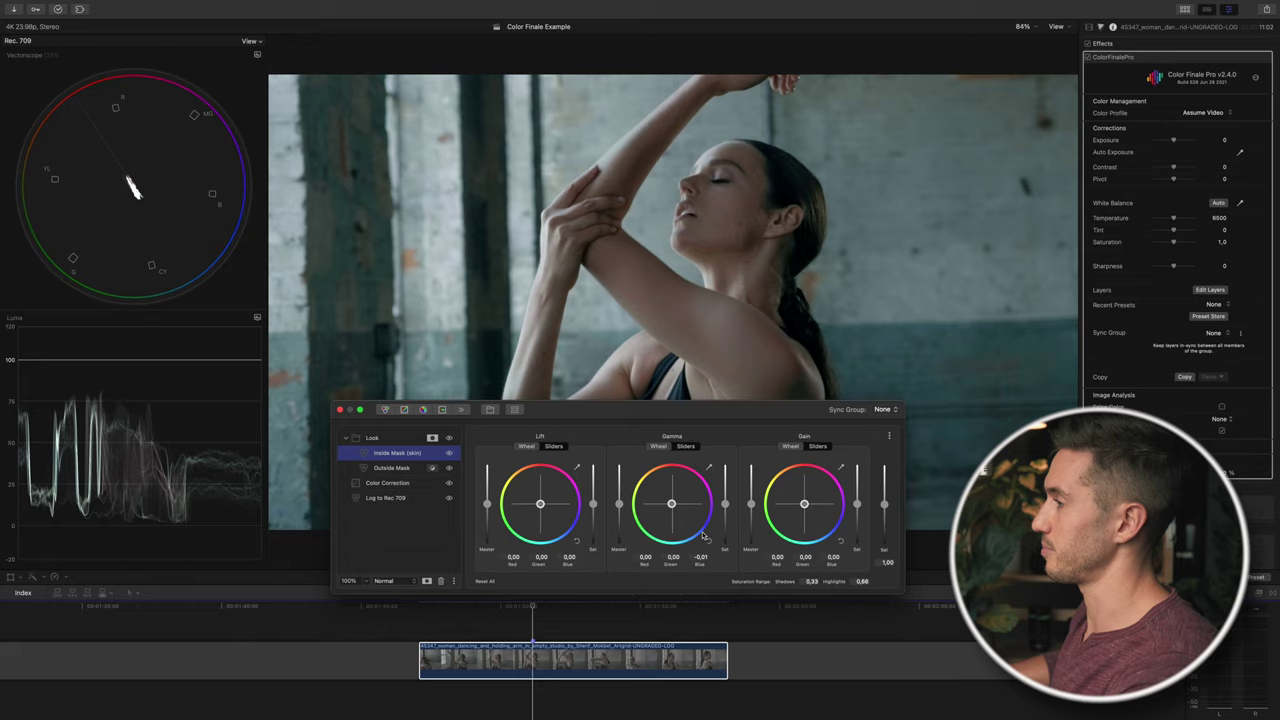
Step: Collapse the Look group and toggle the layers' visibility to compare the Log to Rec 709, Color Correction and Look stages
{"action": "left_click", "coordinate": [347, 440]}
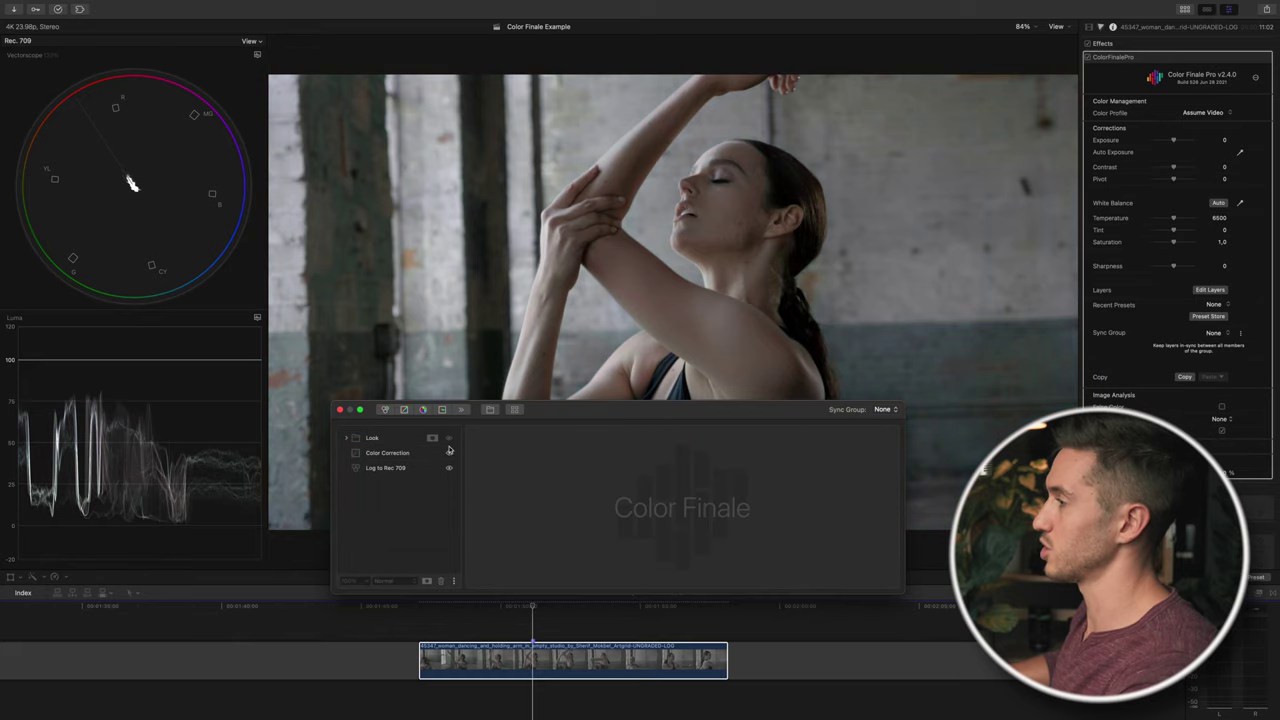
{"action": "left_click", "coordinate": [449, 467]}
{"action": "left_click", "coordinate": [450, 468]}
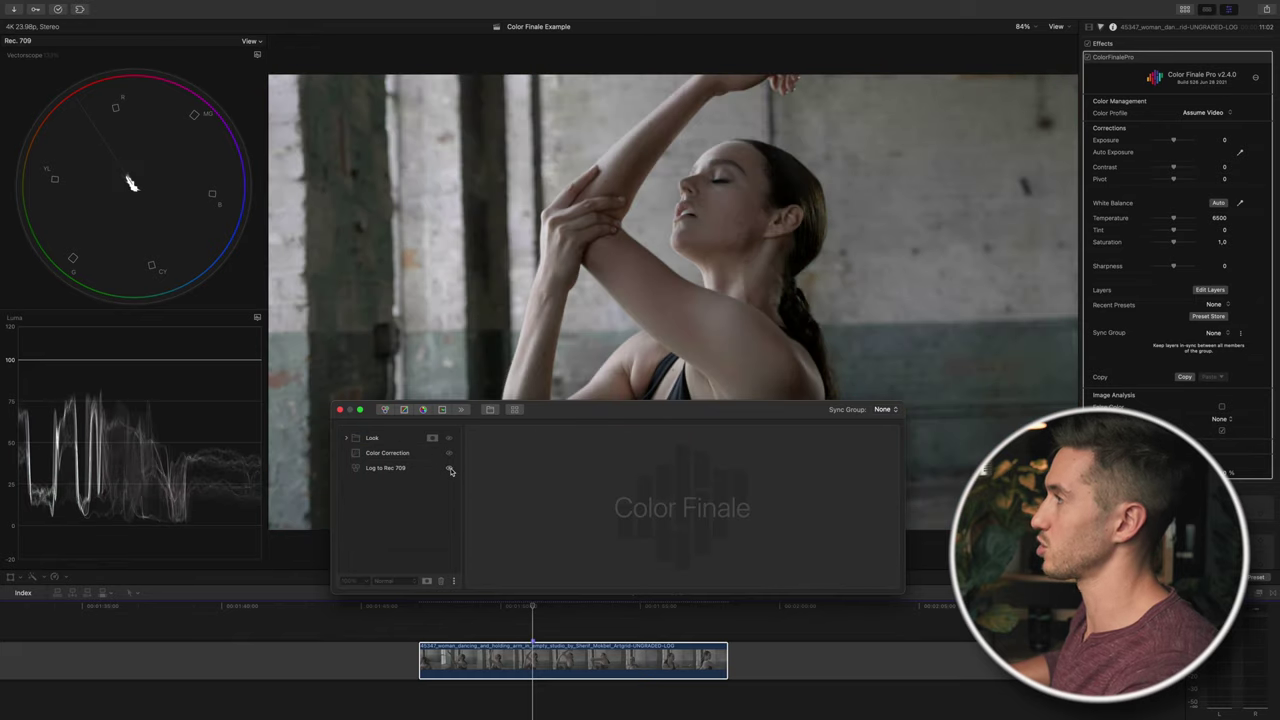
{"action": "left_click", "coordinate": [449, 468]}
{"action": "left_click", "coordinate": [450, 466]}
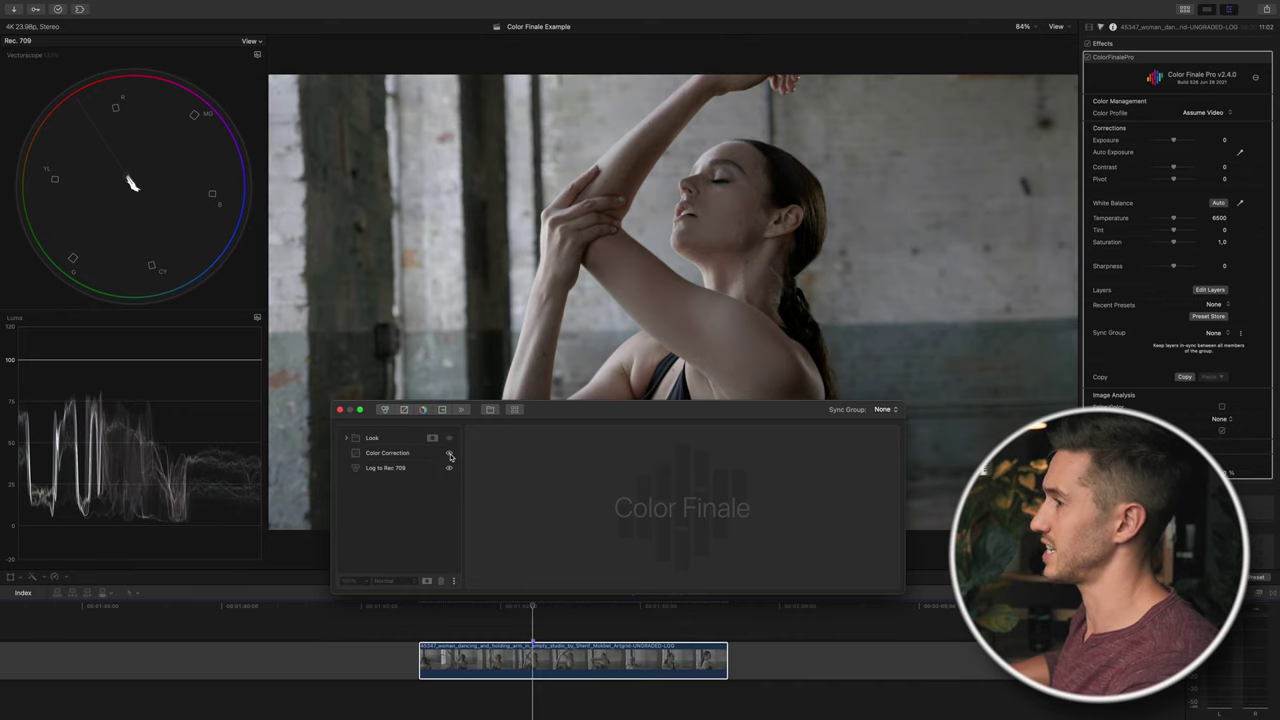
{"action": "left_click", "coordinate": [449, 440]}
{"action": "left_click", "coordinate": [449, 440]}
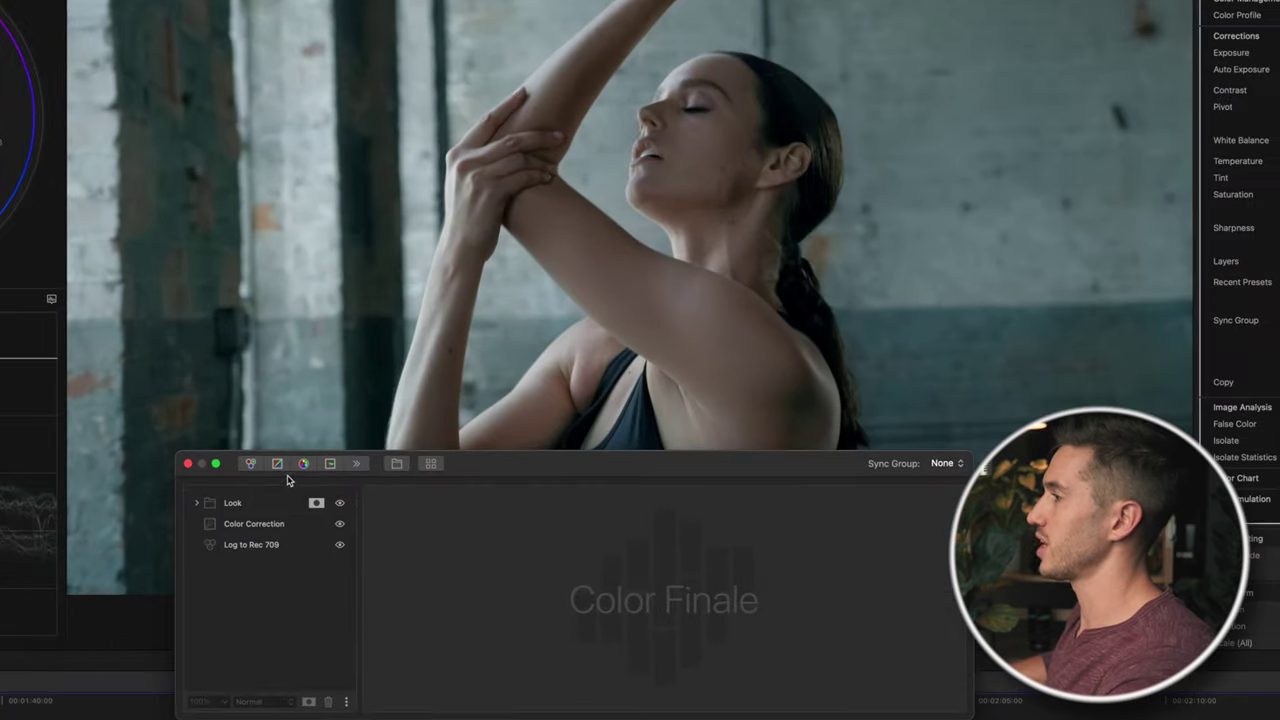
Step: Add a Six Vectors layer and set its cyan vector to hue -0.029, saturation -0.046 and luminosity -0.385
{"action": "left_click", "coordinate": [304, 465]}
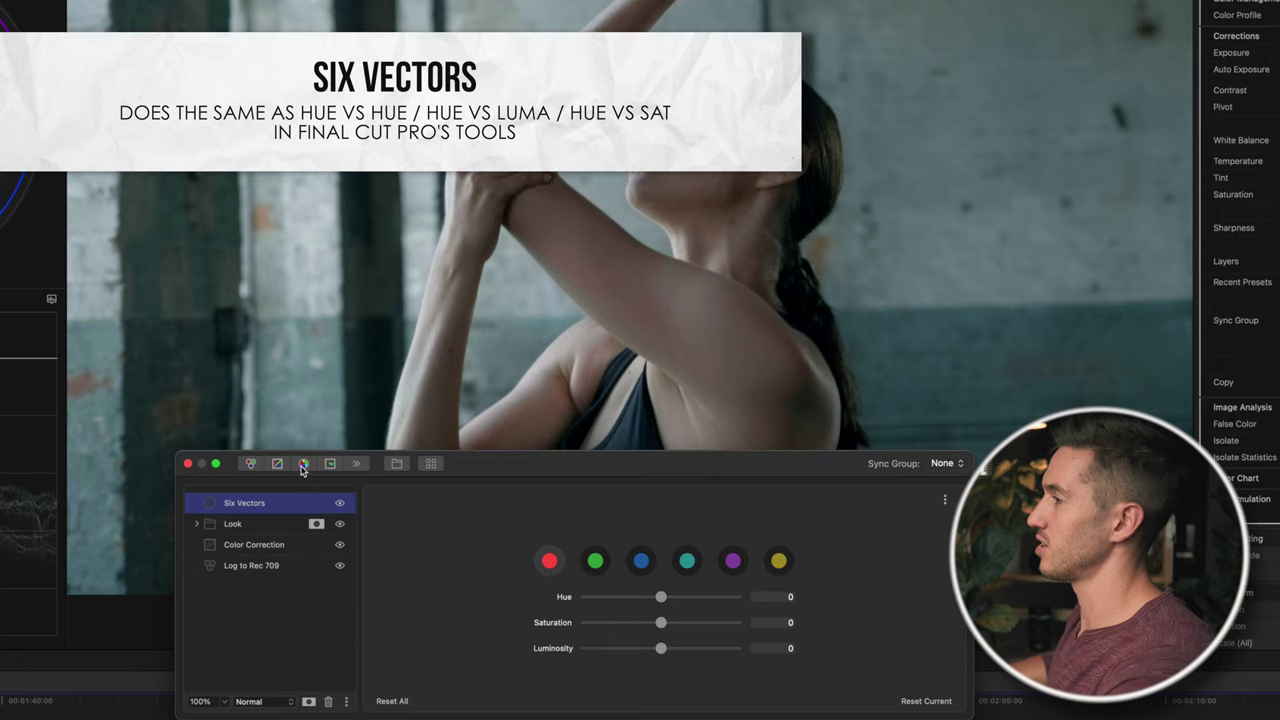
{"action": "left_click", "coordinate": [279, 641]}
{"action": "left_click", "coordinate": [277, 502]}
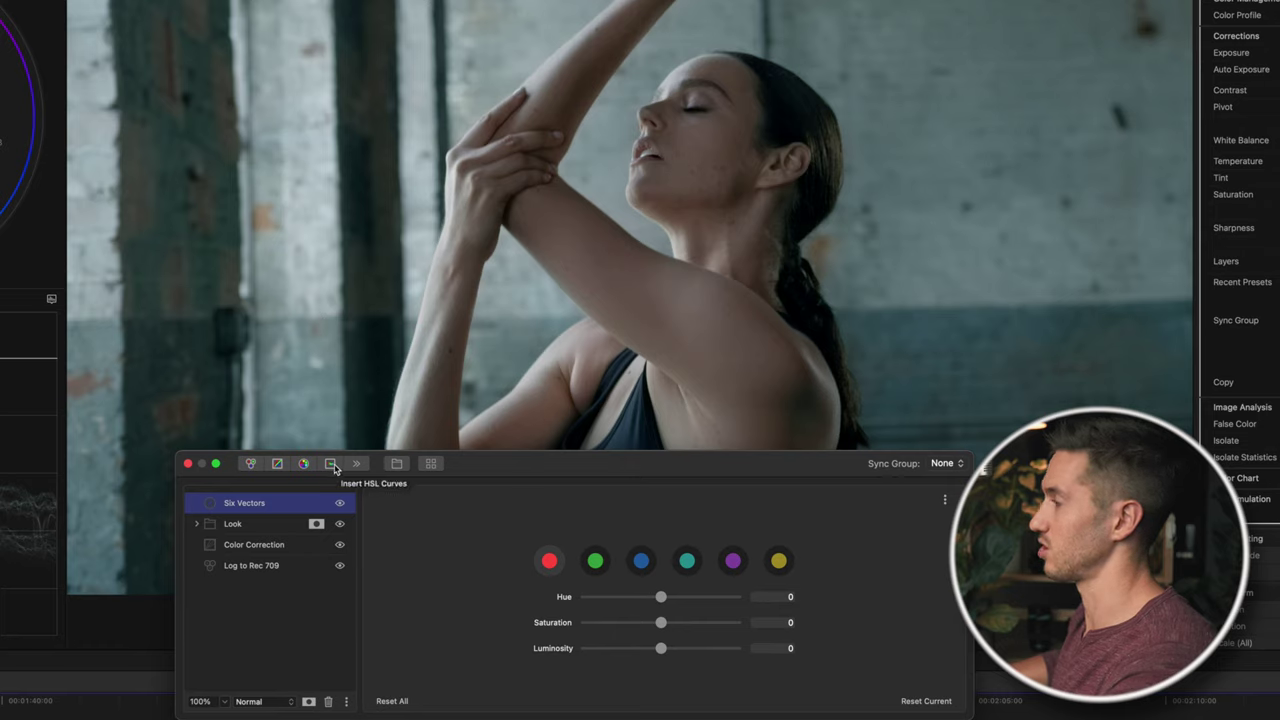
{"action": "left_click", "coordinate": [694, 566]}
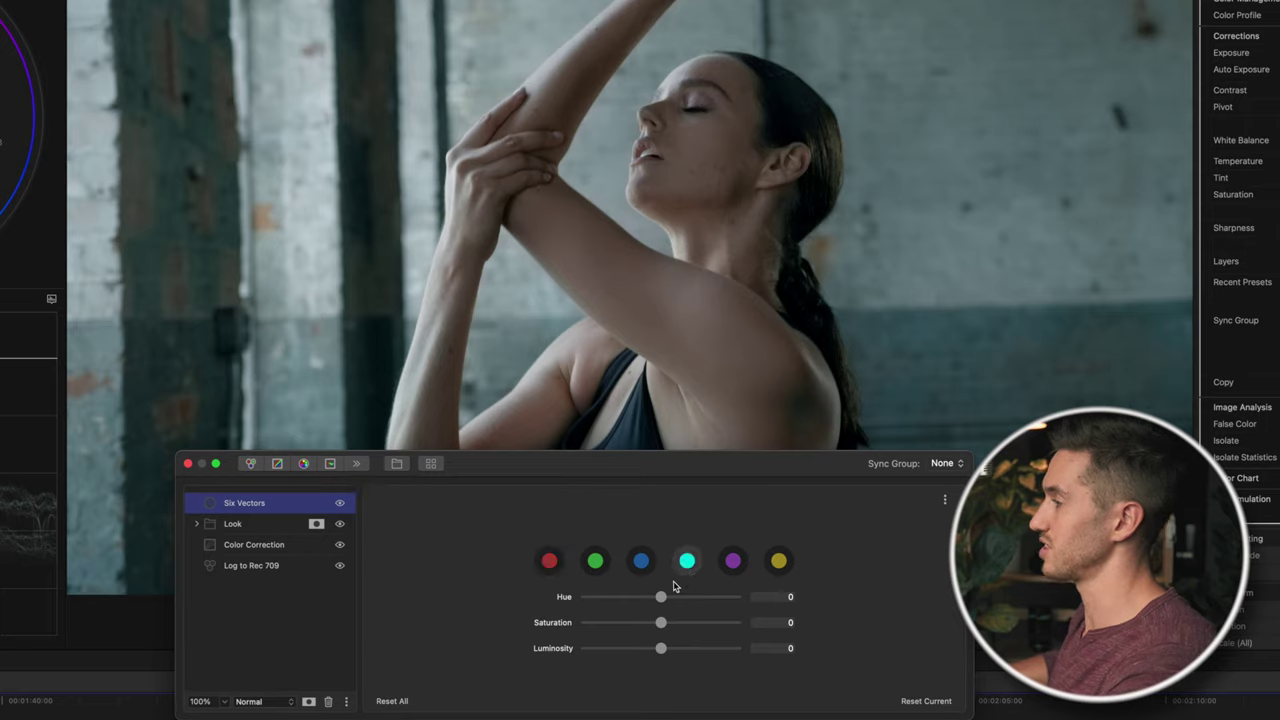
{"action": "mouse_move", "coordinate": [662, 597]}
{"action": "left_mouse_down"}
{"action": "mouse_move", "coordinate": [652, 623]}
{"action": "mouse_move", "coordinate": [635, 623]}
{"action": "mouse_move", "coordinate": [650, 624]}
{"action": "mouse_move", "coordinate": [638, 624]}
{"action": "mouse_move", "coordinate": [656, 650]}
{"action": "mouse_move", "coordinate": [614, 650]}
{"action": "mouse_move", "coordinate": [637, 655]}
{"action": "mouse_move", "coordinate": [620, 652]}
{"action": "mouse_move", "coordinate": [657, 627]}
{"action": "mouse_move", "coordinate": [658, 598]}
{"action": "left_mouse_up"}
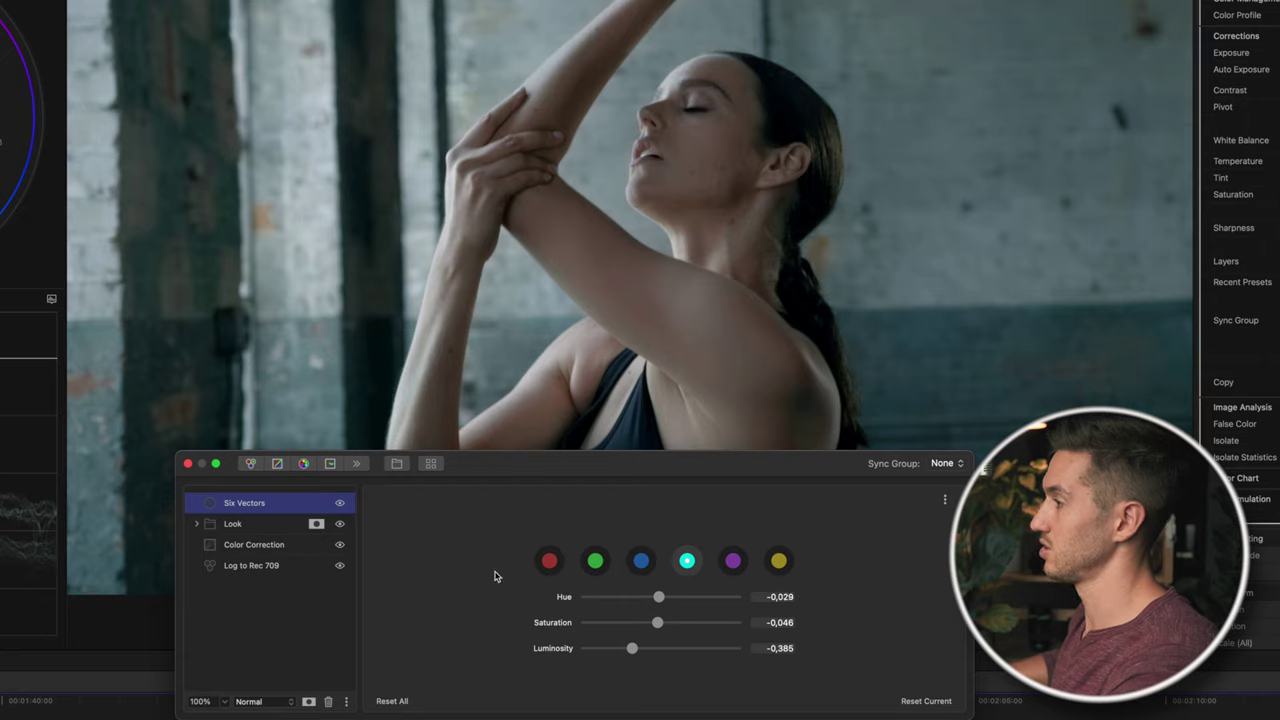
Step: Toggle the Six Vectors layer's visibility repeatedly to compare the image with and without the cyan adjustment
{"action": "left_click", "coordinate": [340, 504]}
{"action": "left_click", "coordinate": [340, 504]}
{"action": "left_click", "coordinate": [340, 504]}
{"action": "left_click", "coordinate": [340, 504]}
{"action": "left_click", "coordinate": [340, 504]}
{"action": "left_click", "coordinate": [340, 504]}
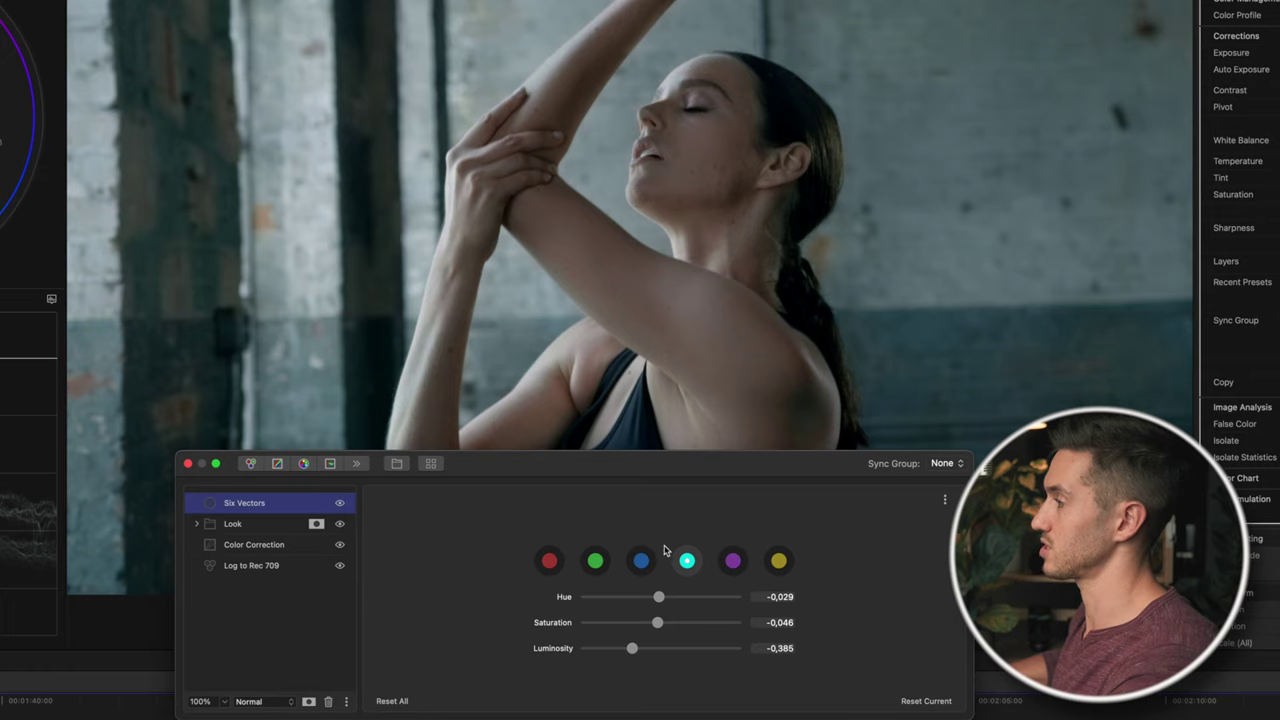
Step: Set the cyan vector's hue to -0.009, and try a hue of 0.074 on the red vector before resetting it
{"action": "left_click_drag", "start_coordinate": [660, 596], "coordinate": [654, 595]}
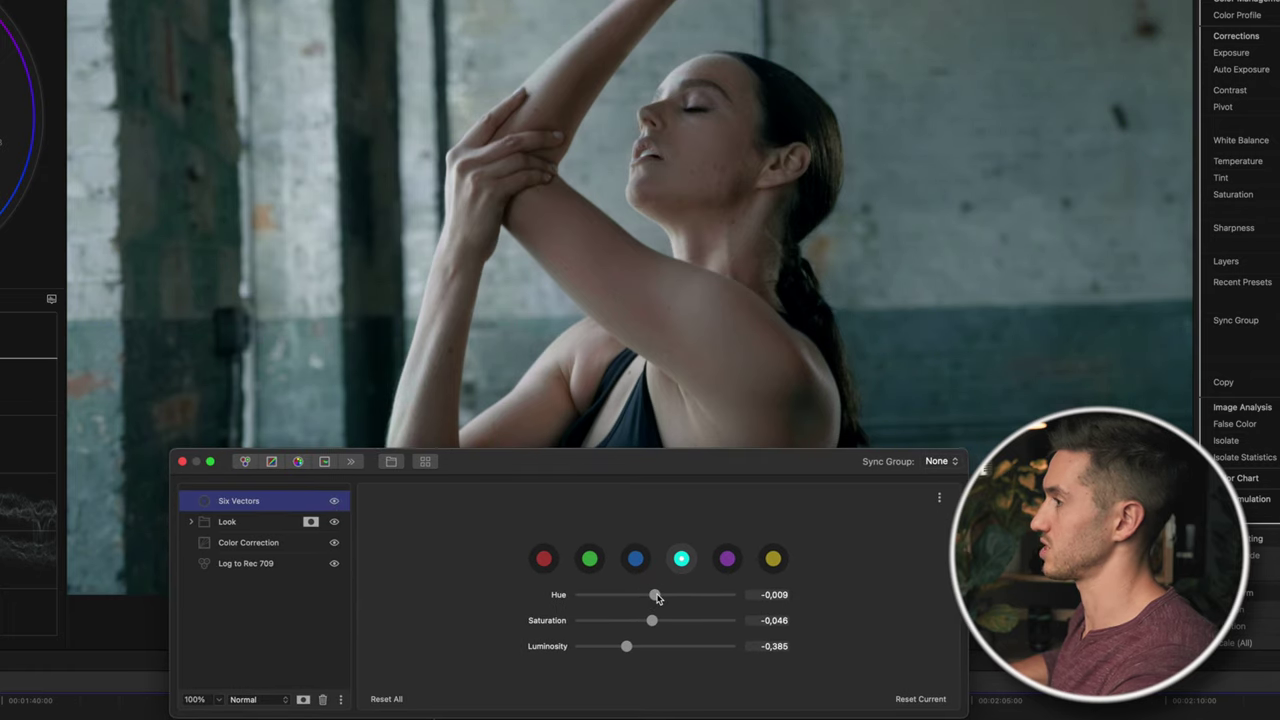
{"action": "left_click", "coordinate": [543, 560]}
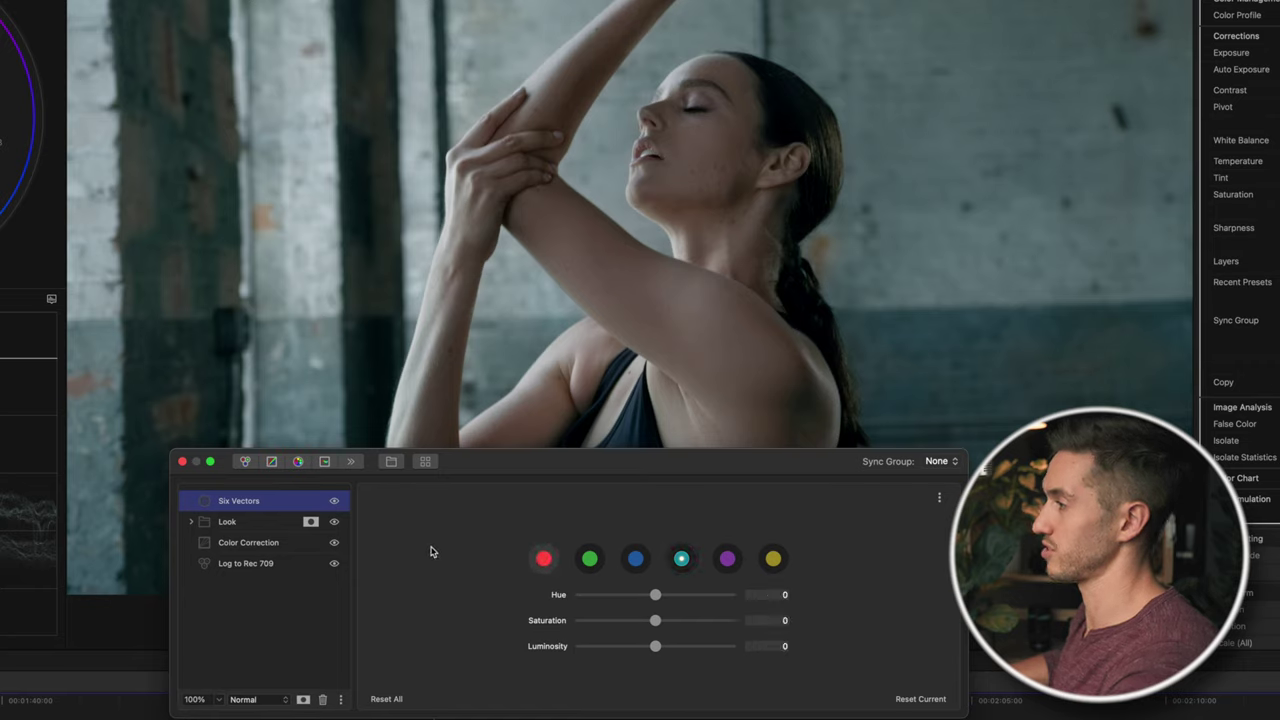
{"action": "mouse_move", "coordinate": [655, 594]}
{"action": "left_mouse_down"}
{"action": "mouse_move", "coordinate": [580, 583]}
{"action": "mouse_move", "coordinate": [661, 595]}
{"action": "left_mouse_up"}
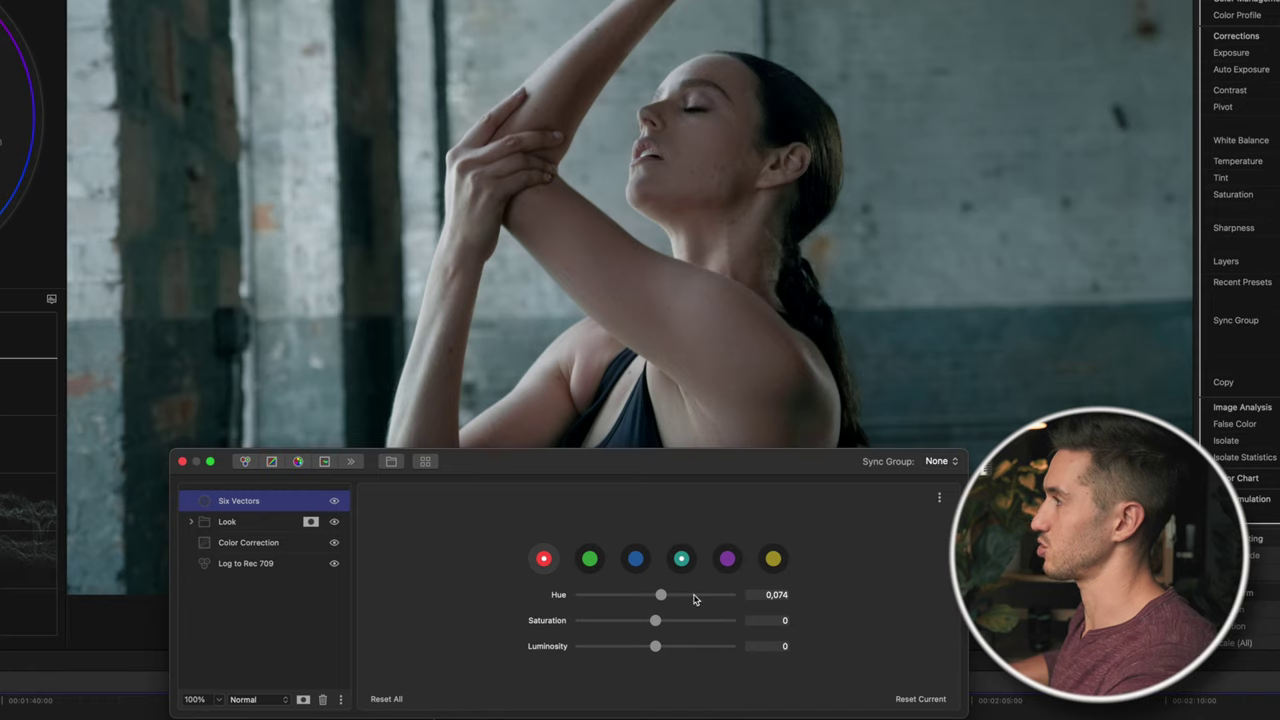
{"action": "left_click", "coordinate": [918, 699]}
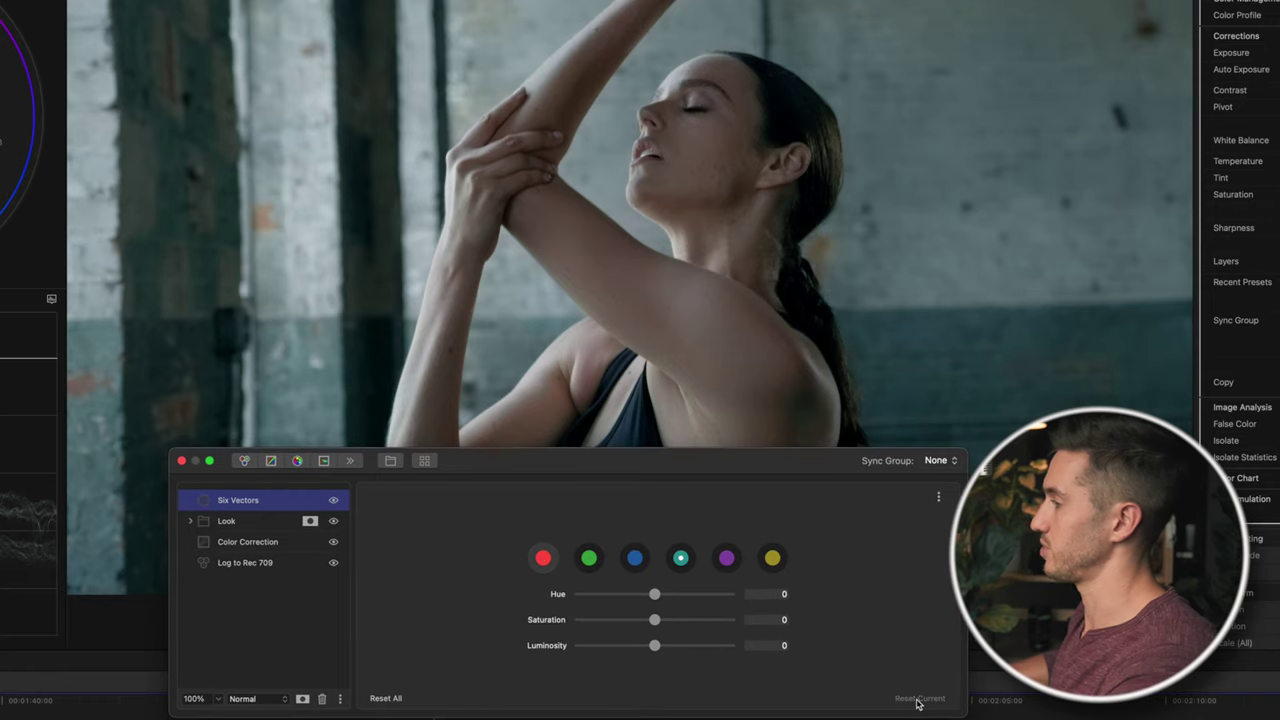
Step: Set the red vector's saturation to 0.103 and luminosity to 0.358, and toggle the Six Vectors layer to compare the result
{"action": "left_click_drag", "start_coordinate": [655, 622], "coordinate": [682, 656]}
{"action": "left_click", "coordinate": [334, 501]}
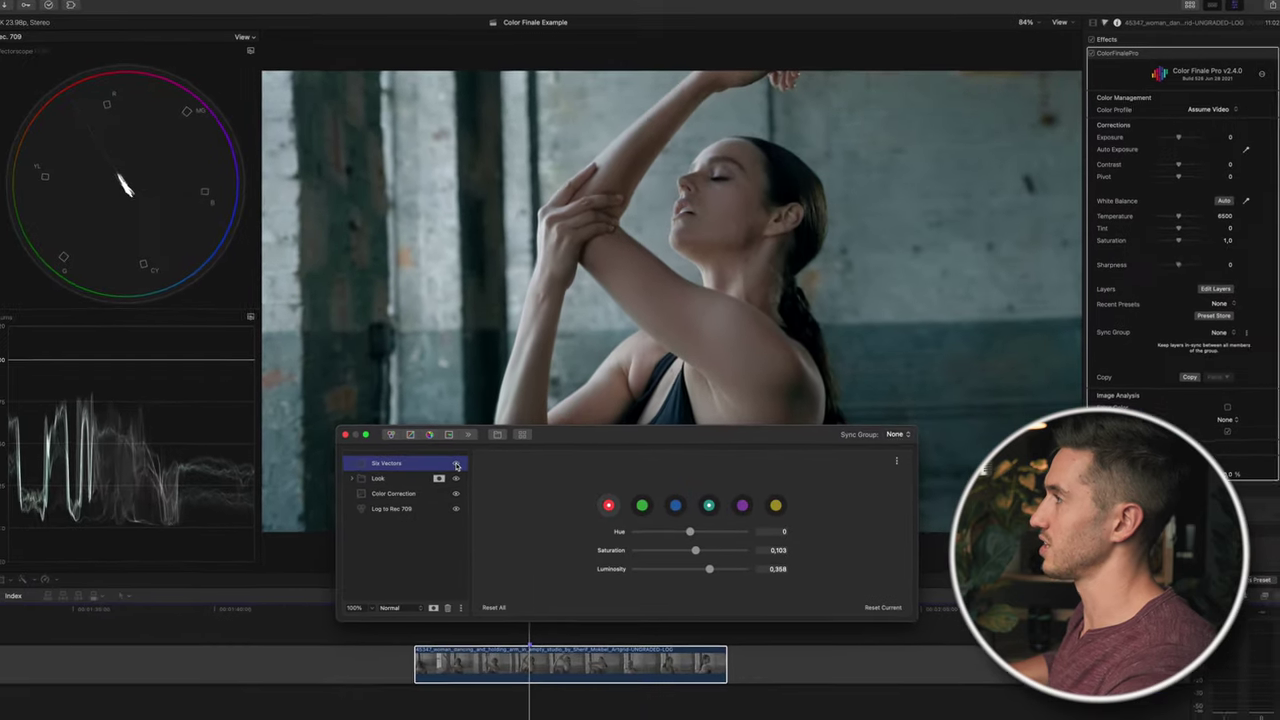
{"action": "left_click", "coordinate": [460, 463]}
{"action": "left_click", "coordinate": [460, 463]}
{"action": "left_click", "coordinate": [460, 463]}
Step: Rename the Six Vectors layer as Look Adjustment
{"action": "right_click", "coordinate": [428, 463]}
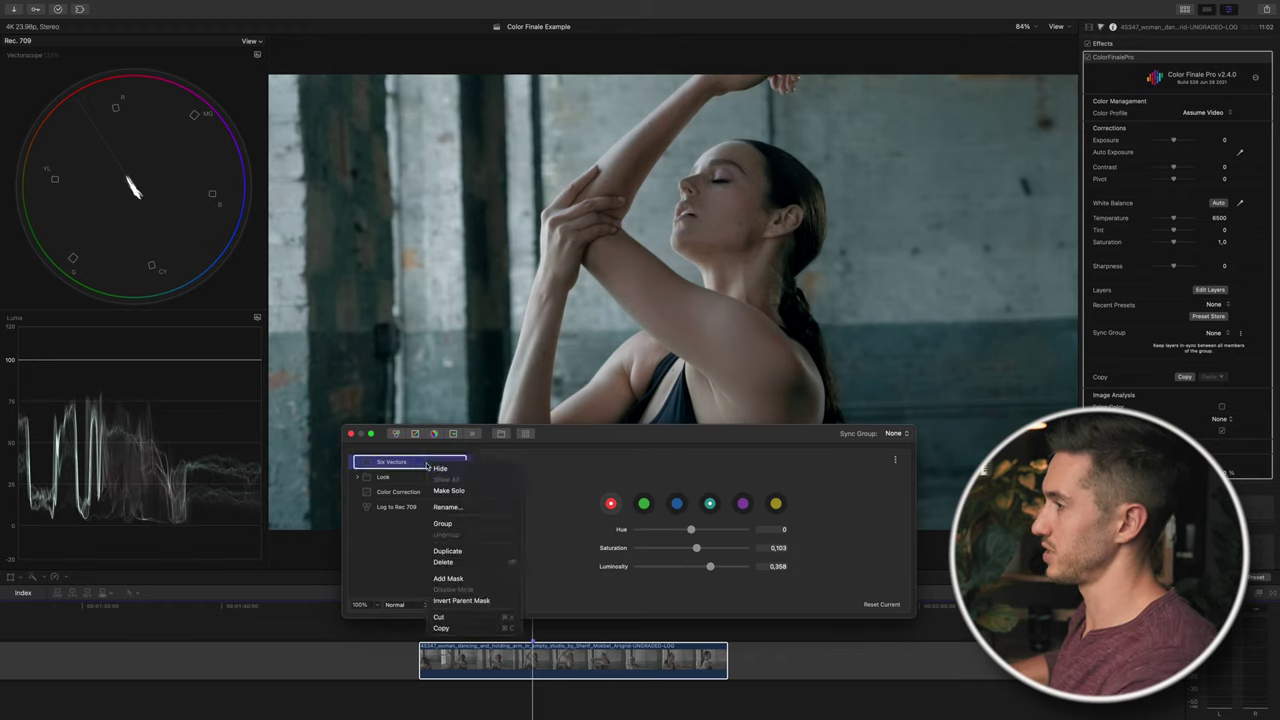
{"action": "left_click", "coordinate": [466, 508]}
{"action": "type", "text": "Look Adjustment"}
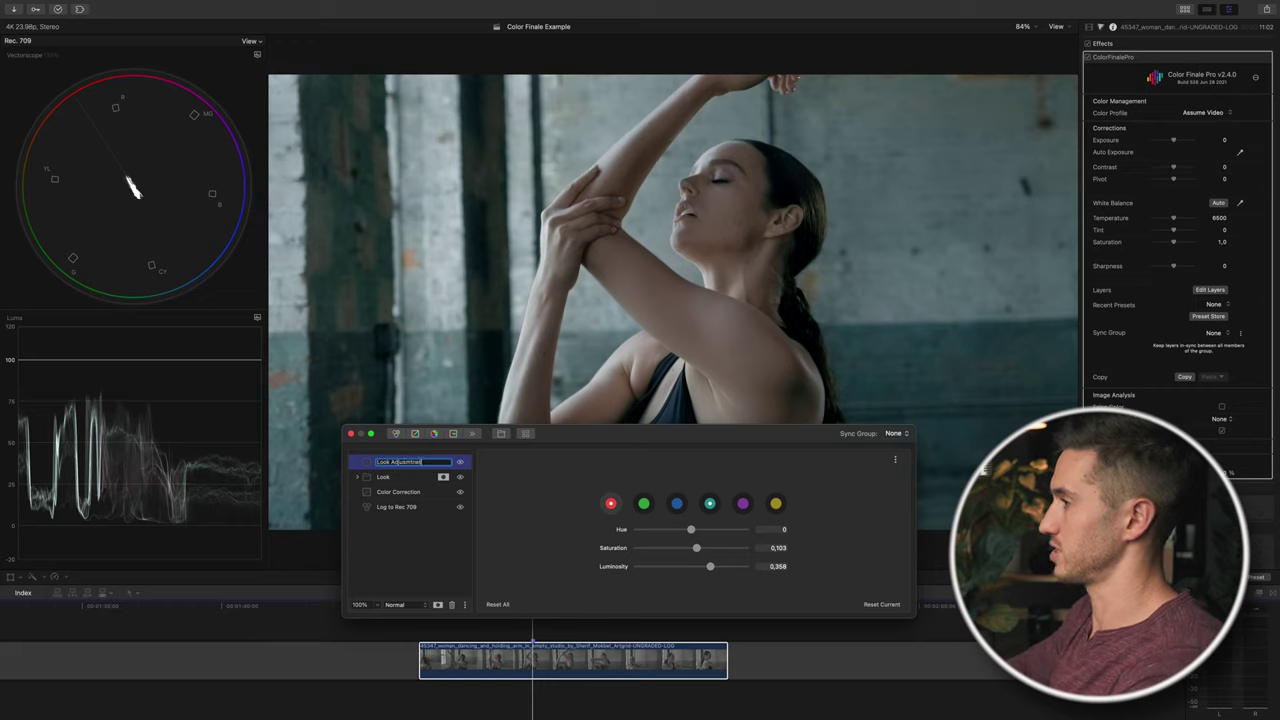
{"action": "key", "text": "Return"}
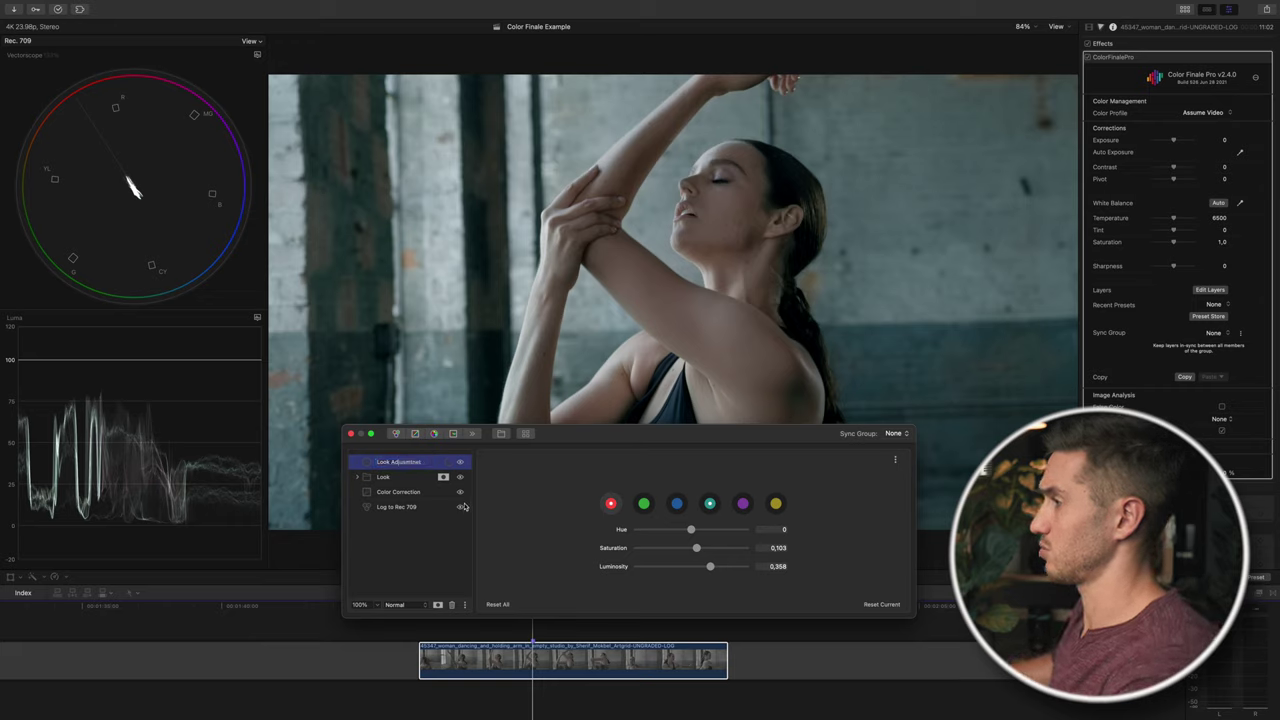
Step: Add a Curves layer and shape its master curve into a gentle S, lowering the shadows slightly and raising the midtones
{"action": "left_click", "coordinate": [415, 435]}
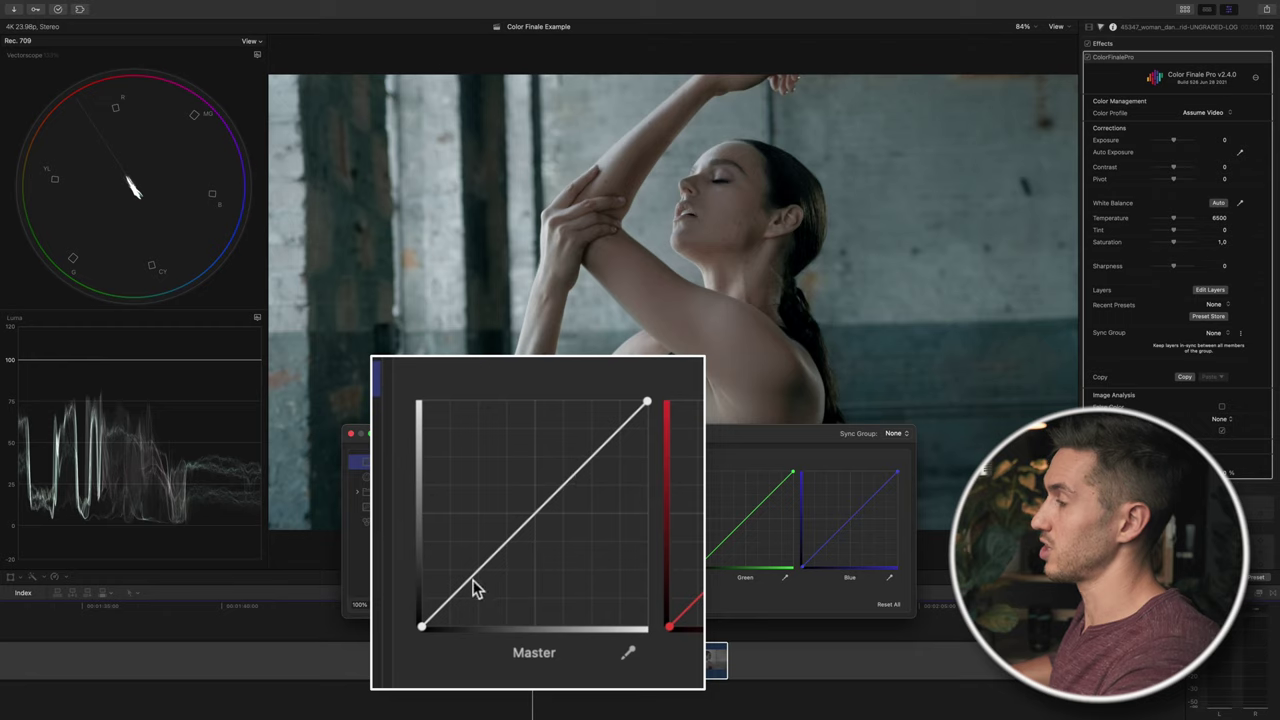
{"action": "left_click", "coordinate": [440, 609]}
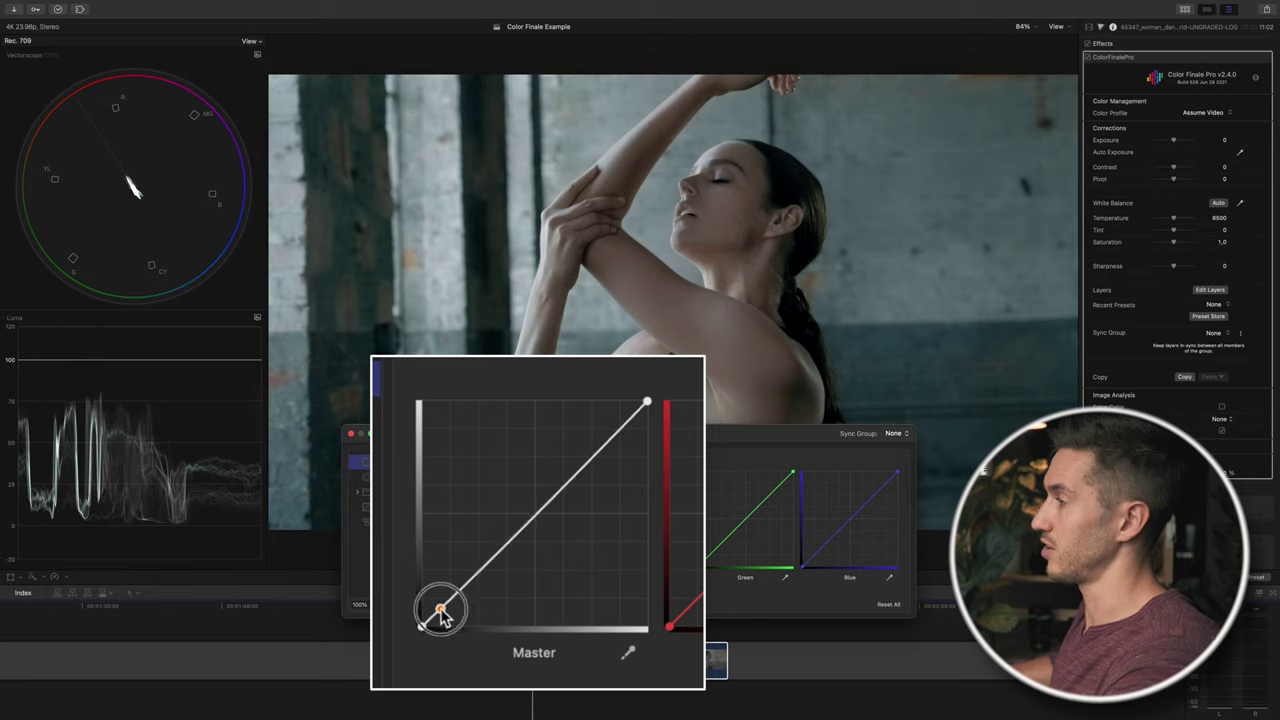
{"action": "left_click_drag", "start_coordinate": [441, 612], "coordinate": [441, 614]}
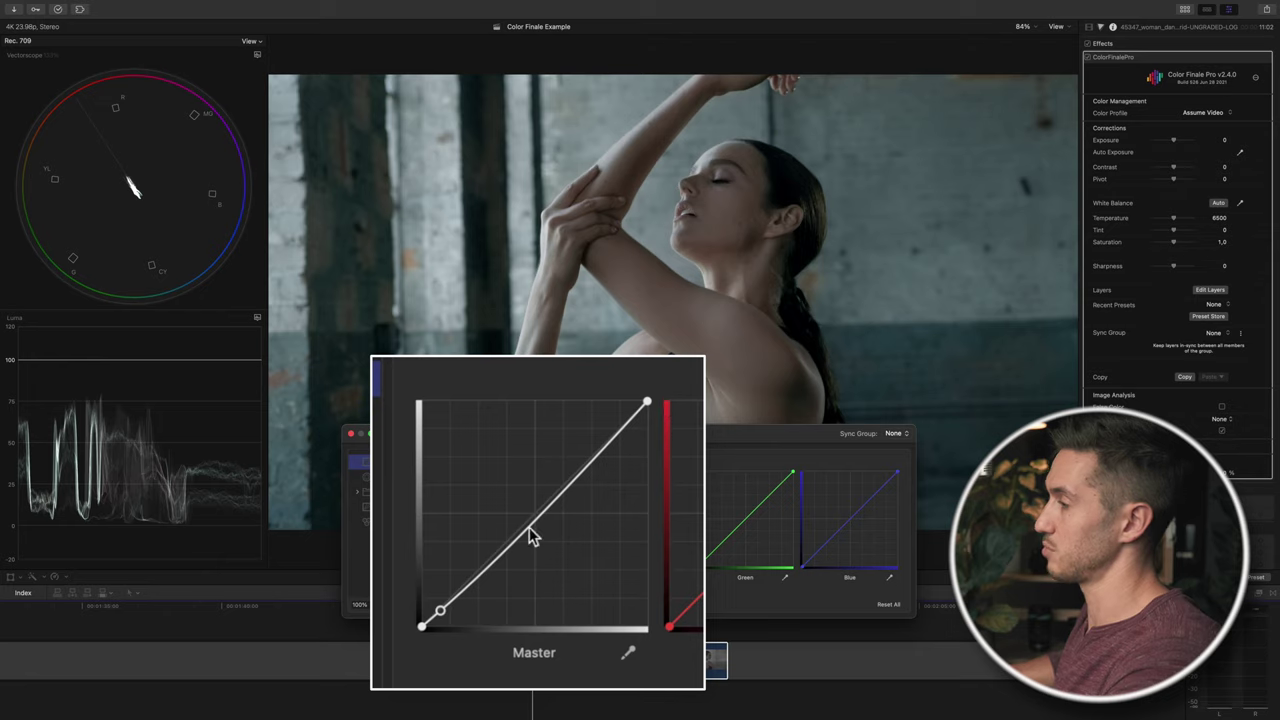
{"action": "left_click", "coordinate": [437, 612]}
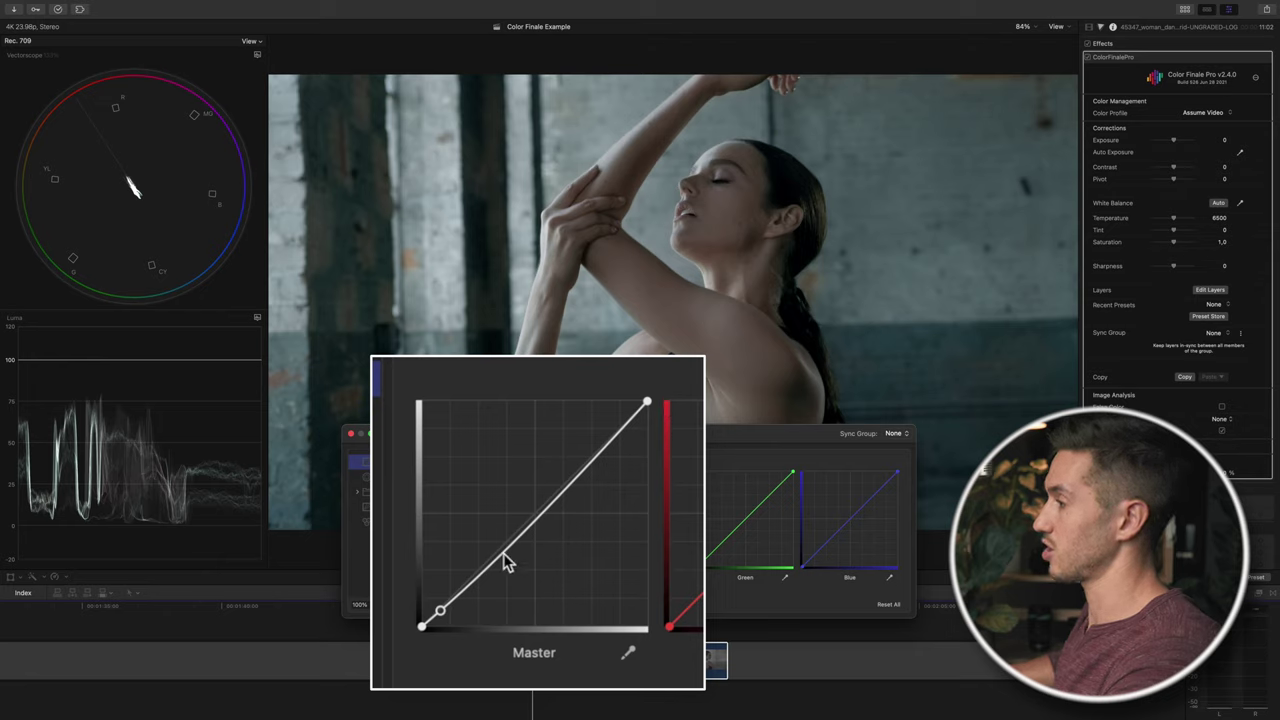
{"action": "left_click_drag", "start_coordinate": [517, 540], "coordinate": [512, 530]}
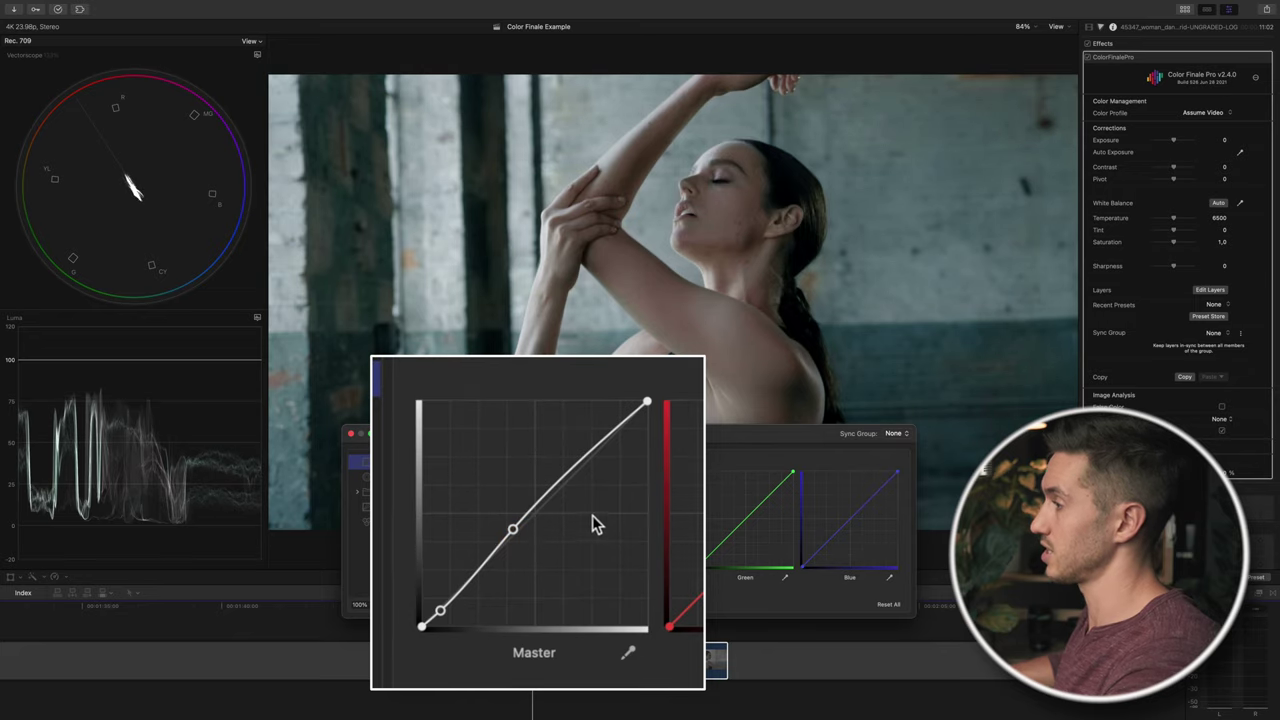
{"action": "left_click_drag", "start_coordinate": [512, 529], "coordinate": [517, 514]}
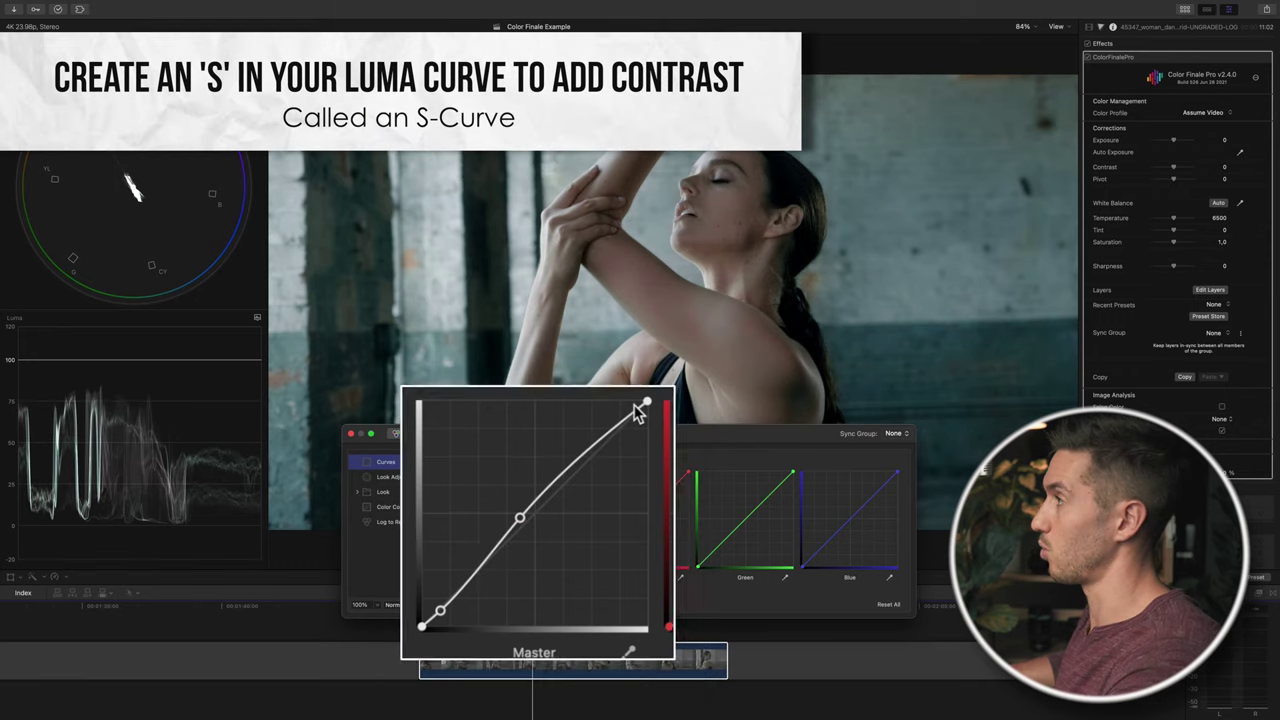
Step: Toggle the Curves layer's visibility repeatedly to compare the image with and without the S-curve
{"action": "left_click", "coordinate": [460, 462]}
{"action": "left_click", "coordinate": [460, 462]}
{"action": "left_click", "coordinate": [460, 462]}
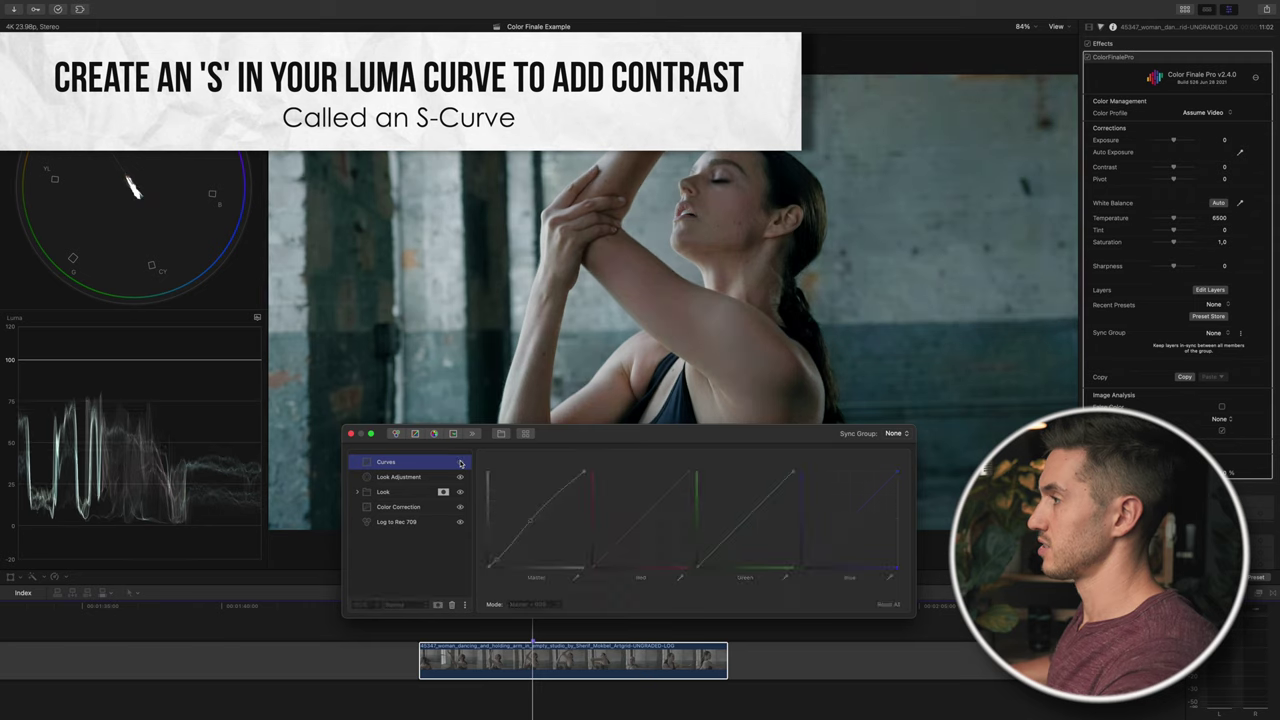
{"action": "left_click", "coordinate": [460, 462]}
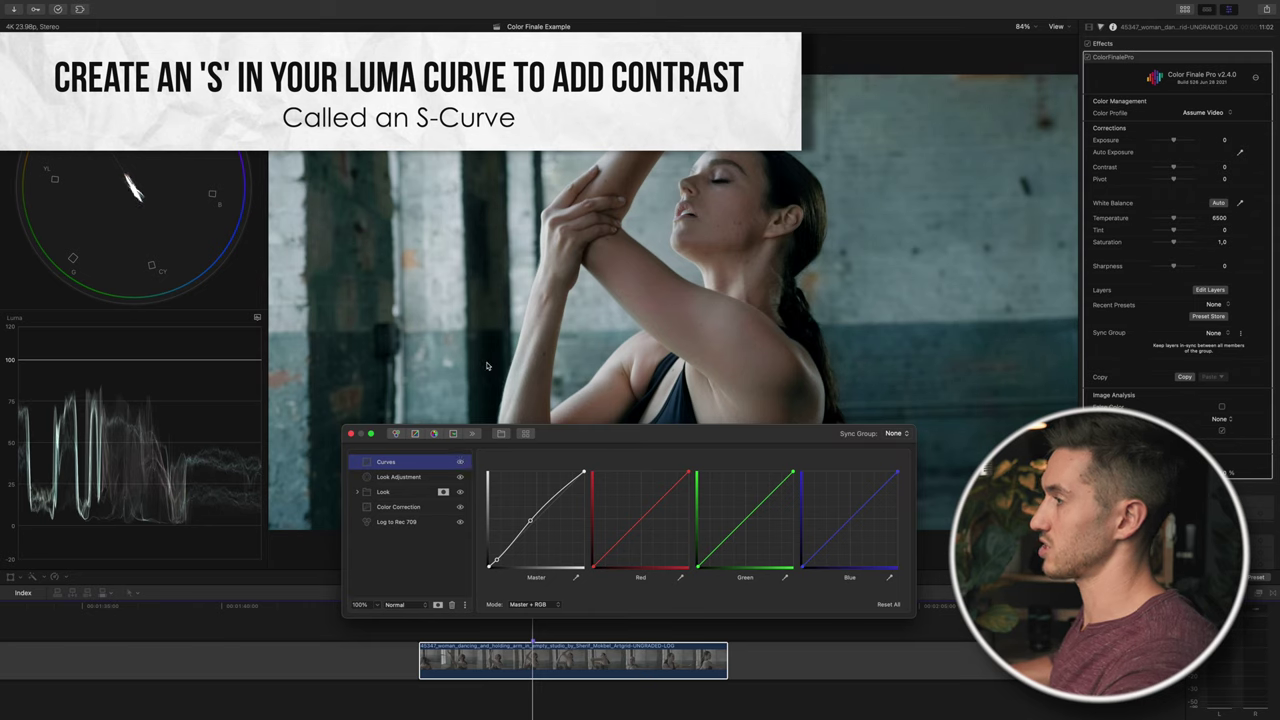
Step: Review the viewer's range check options, raise the black point of the master curve slightly, and compare with the Curves layer off
{"action": "left_click", "coordinate": [1057, 27]}
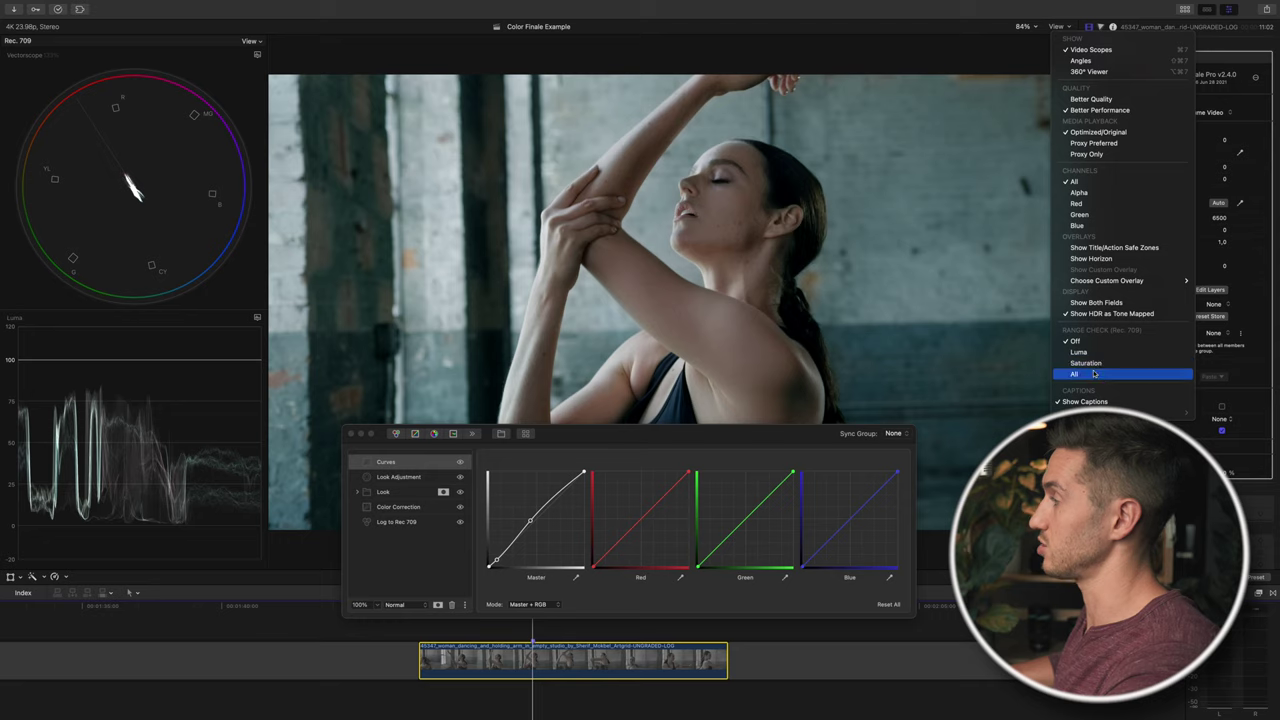
{"action": "left_click", "coordinate": [1100, 366]}
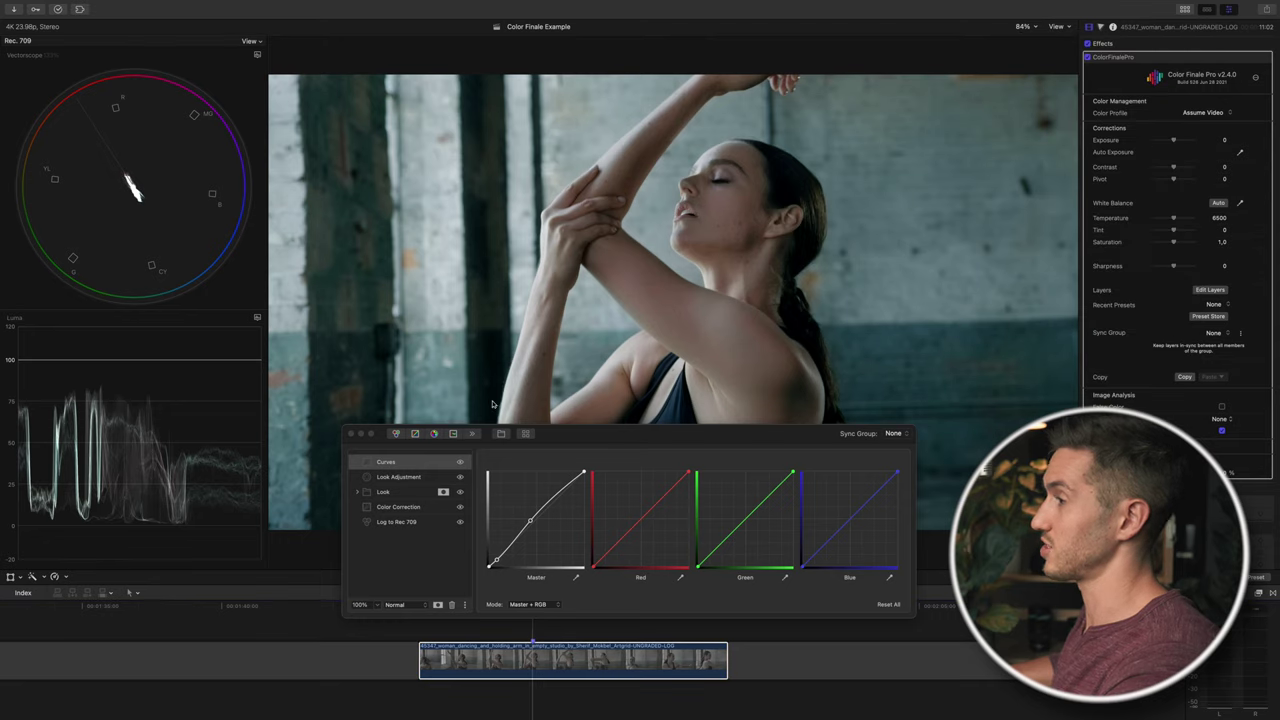
{"action": "left_click", "coordinate": [489, 567]}
{"action": "left_click_drag", "start_coordinate": [489, 567], "coordinate": [496, 561]}
{"action": "left_click", "coordinate": [461, 463]}
{"action": "left_click", "coordinate": [461, 463]}
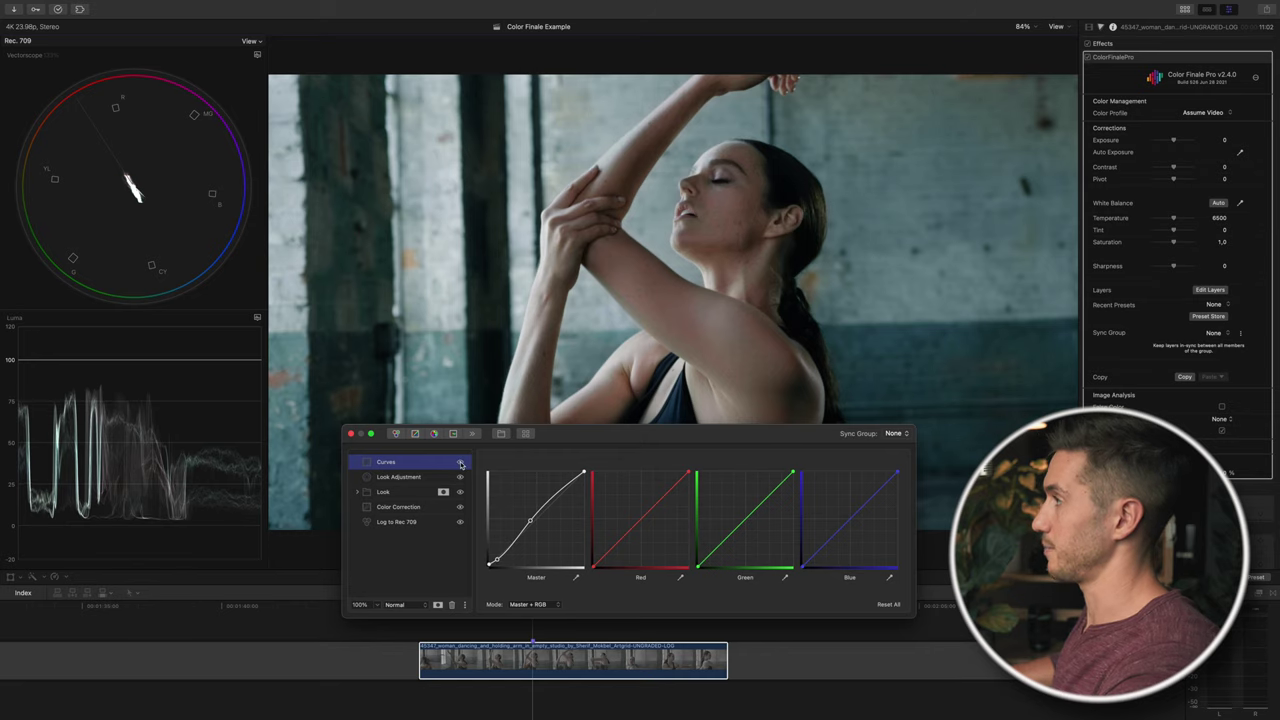
Step: Set the viewer's range check to All to inspect luma and saturation together
{"action": "left_click", "coordinate": [1101, 377]}
{"action": "left_click", "coordinate": [1056, 27]}
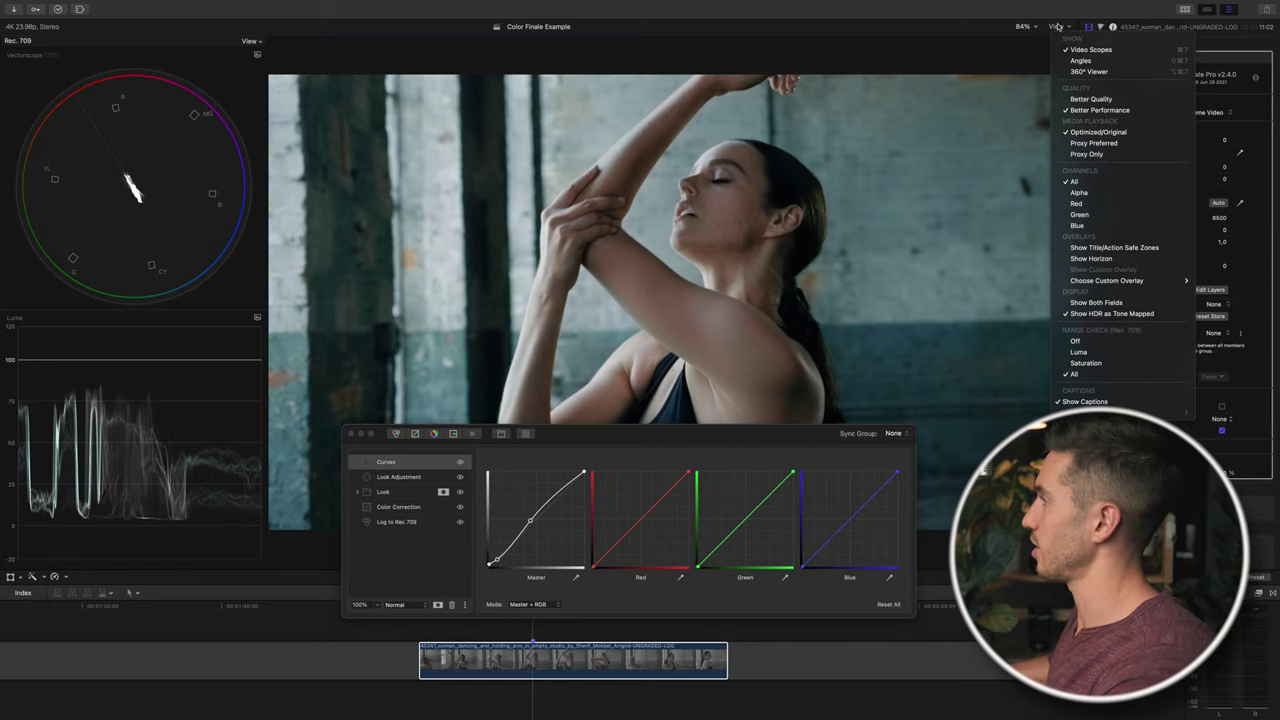
{"action": "left_click", "coordinate": [704, 334]}
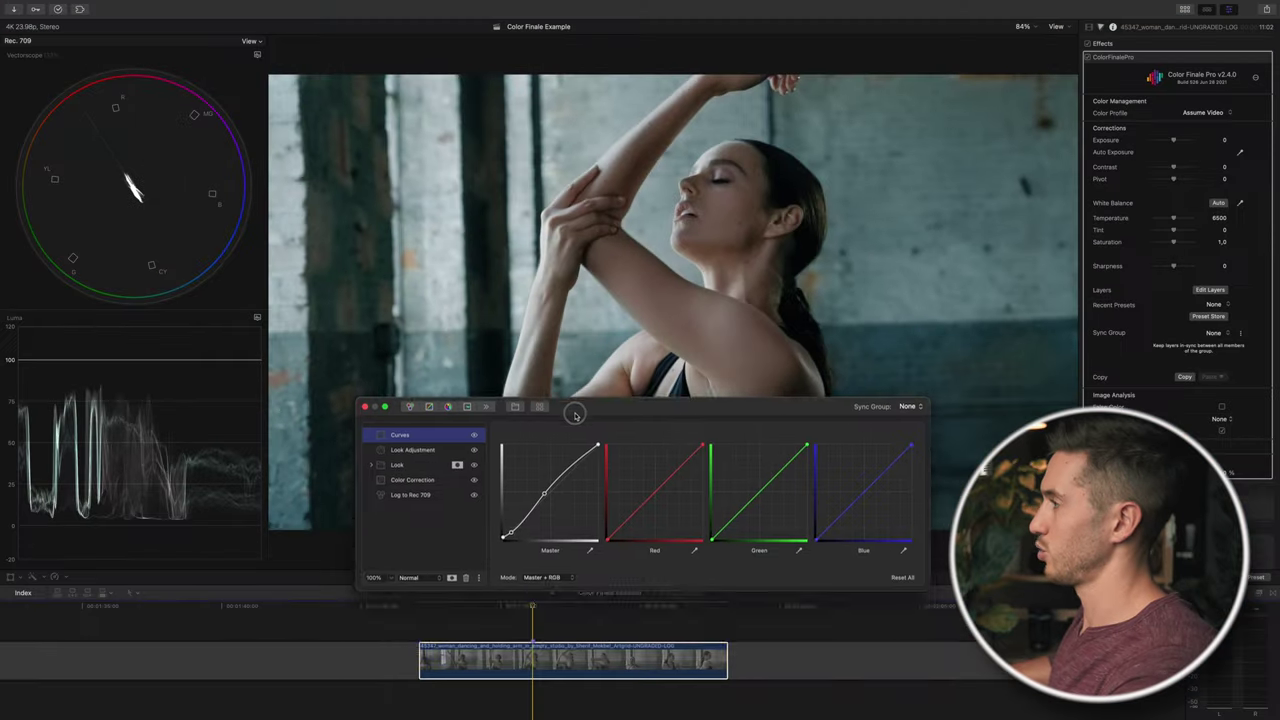
Step: Uncover more of the image and raise the Log to Rec 709 layer's master lift to -0.08
{"action": "left_click_drag", "start_coordinate": [575, 415], "coordinate": [613, 538]}
{"action": "left_click", "coordinate": [434, 588]}
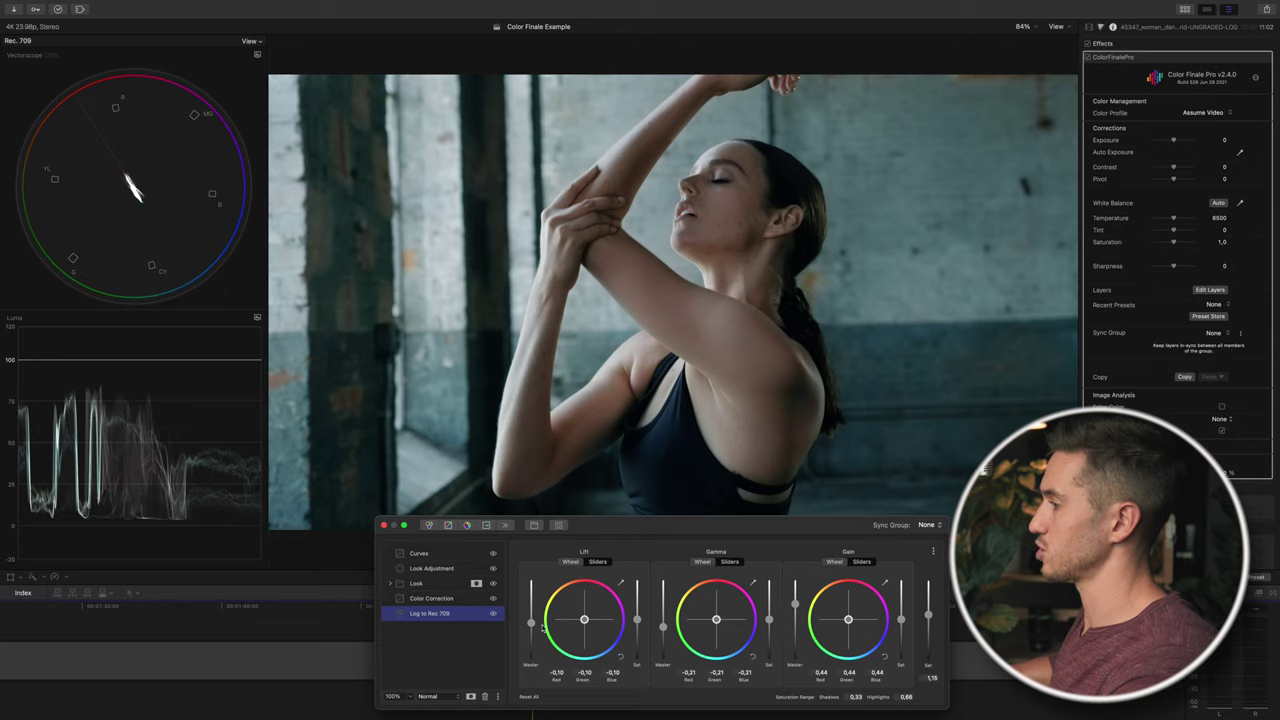
{"action": "left_click_drag", "start_coordinate": [531, 622], "coordinate": [535, 622]}
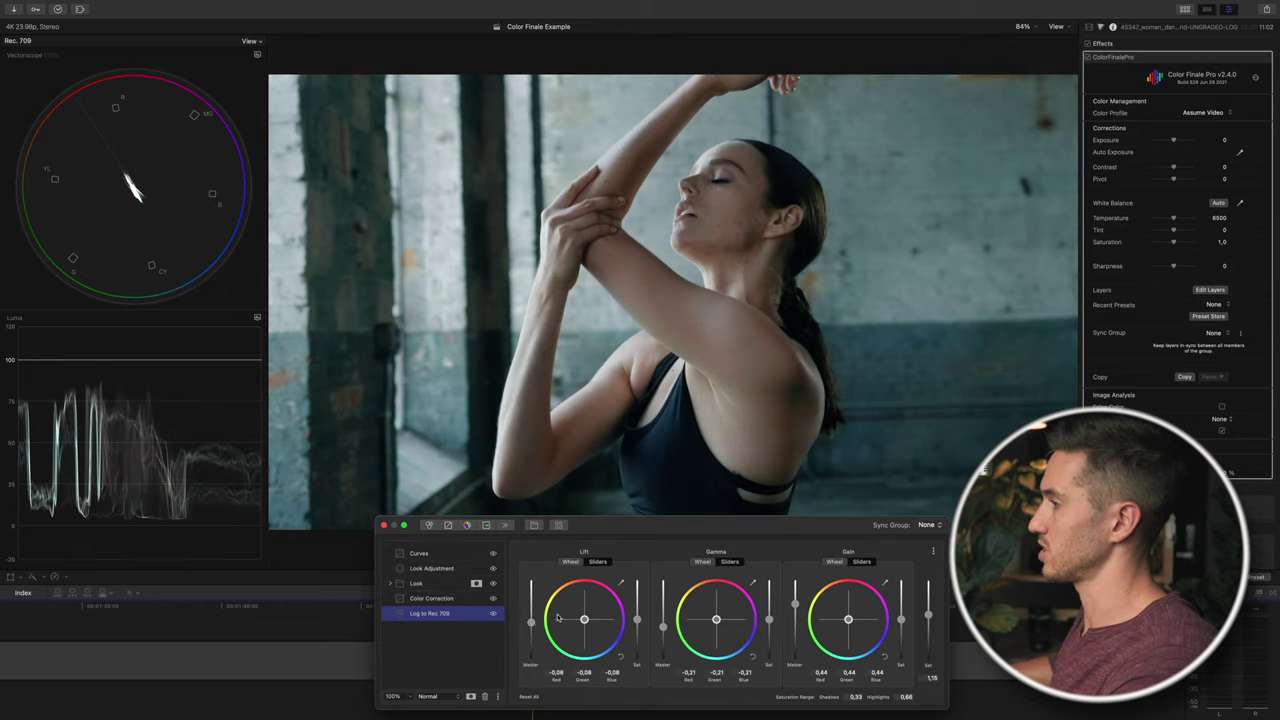
{"action": "left_click_drag", "start_coordinate": [638, 526], "coordinate": [613, 416]}
Step: Add an HSL Curves layer above Curves and add a control point near the low-saturation end of its Sat vs Luma curve
{"action": "left_click", "coordinate": [457, 432]}
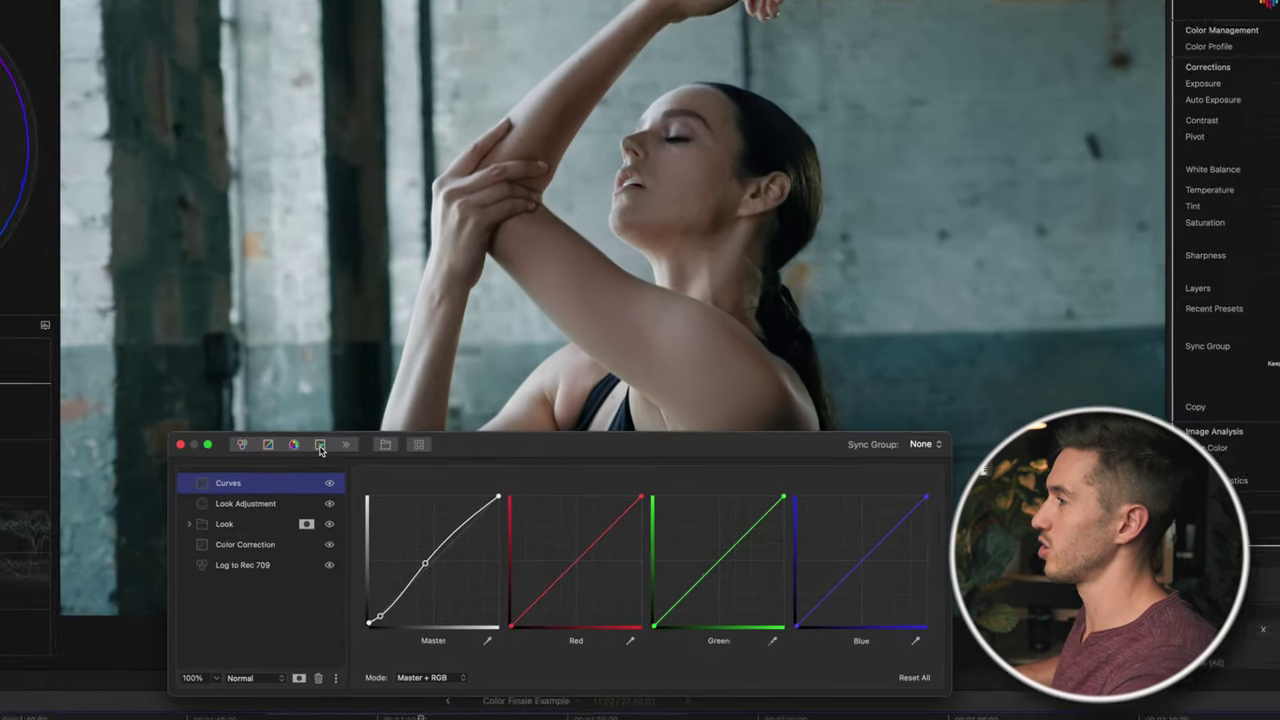
{"action": "left_click", "coordinate": [458, 404]}
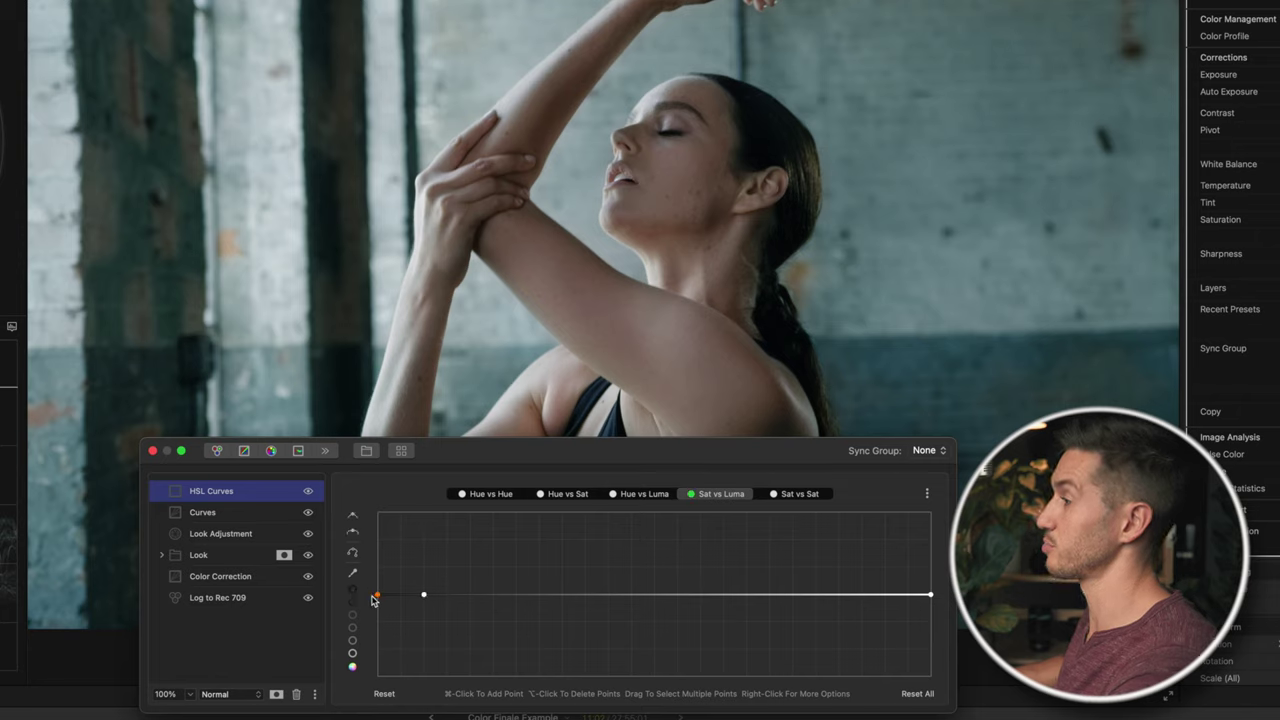
{"action": "left_click", "coordinate": [446, 597], "text": "super"}
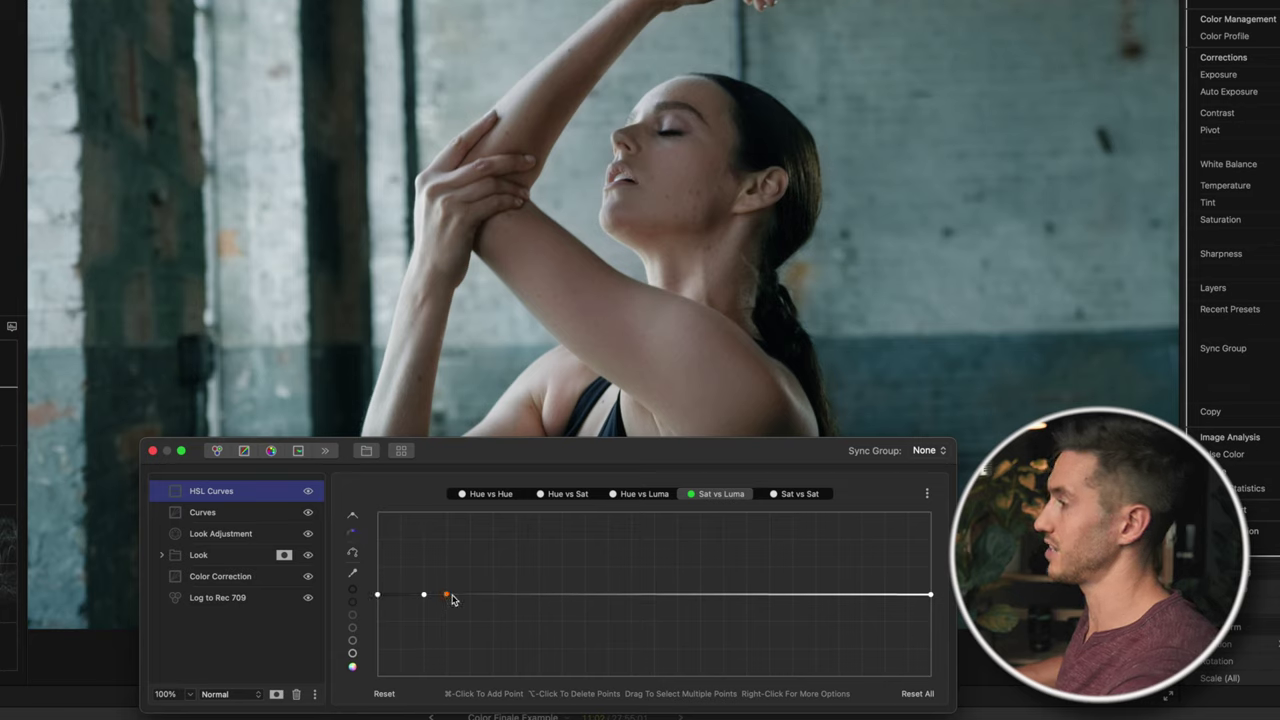
{"action": "left_click_drag", "start_coordinate": [460, 590], "coordinate": [358, 618]}
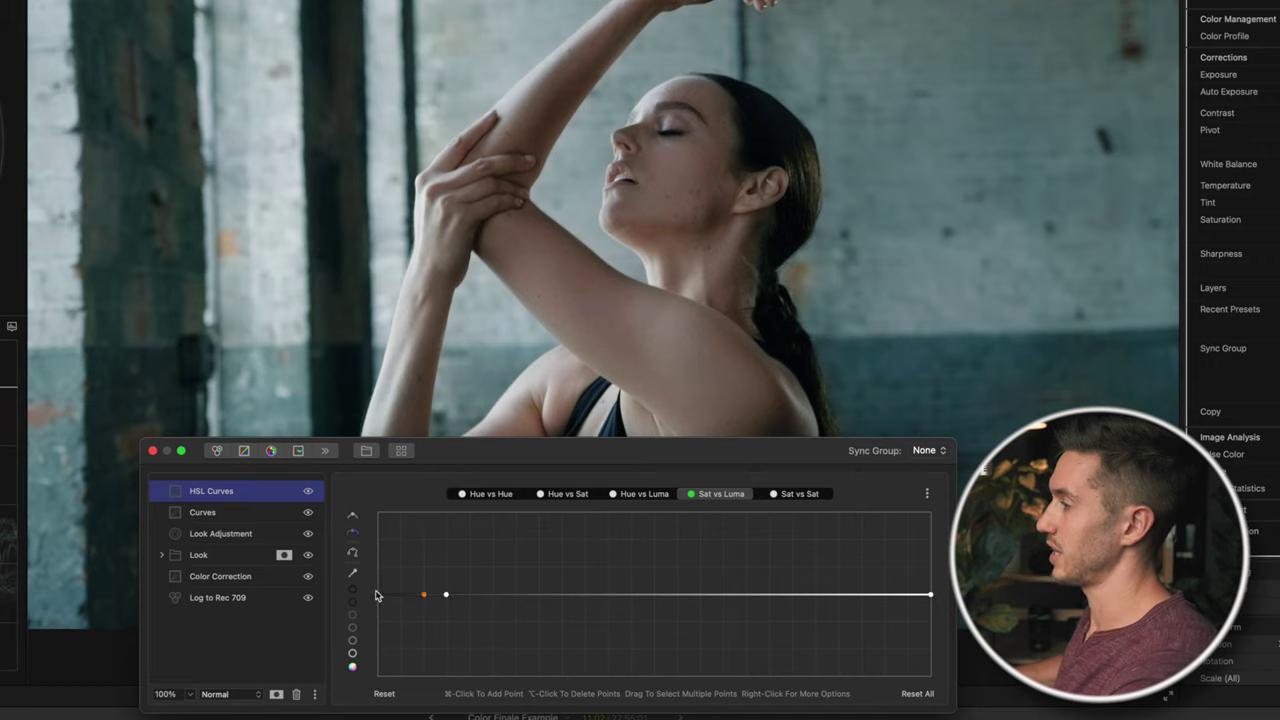
Step: Pull the lowest-saturation points of the Sat vs Luma curve down to the bottom and shape a smooth rise back to neutral
{"action": "left_click_drag", "start_coordinate": [378, 600], "coordinate": [376, 688]}
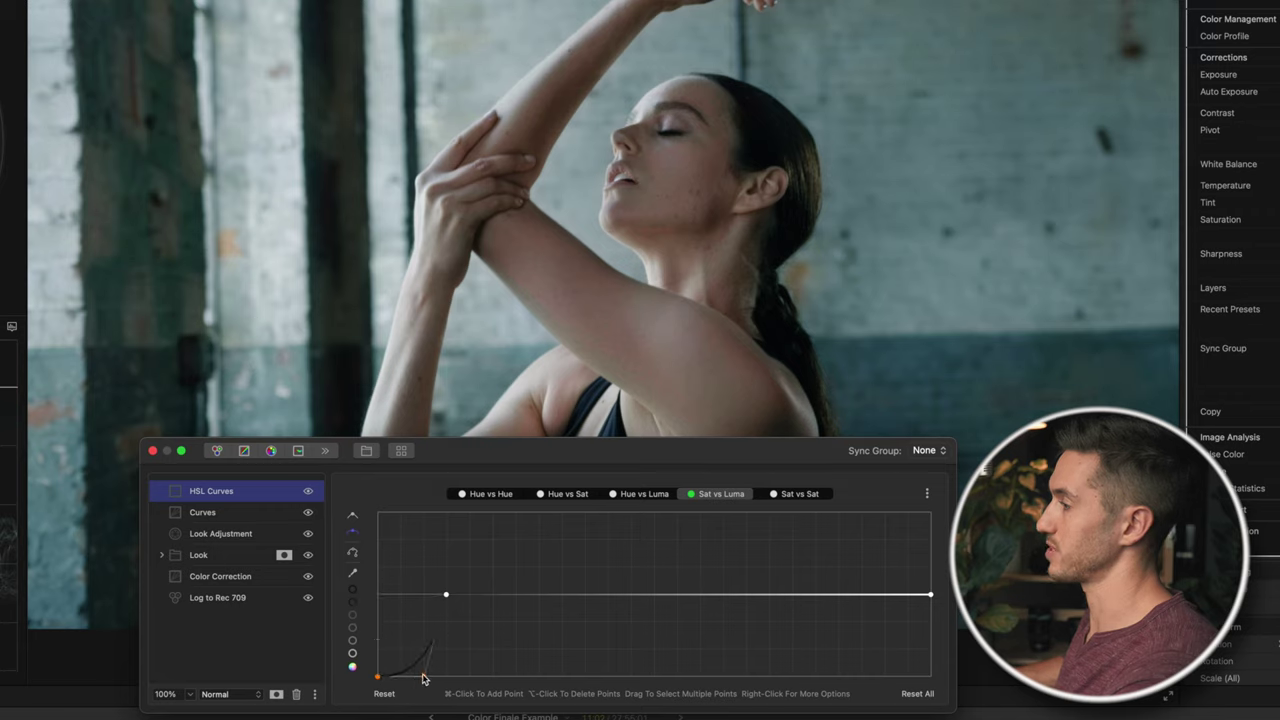
{"action": "left_click", "coordinate": [423, 680]}
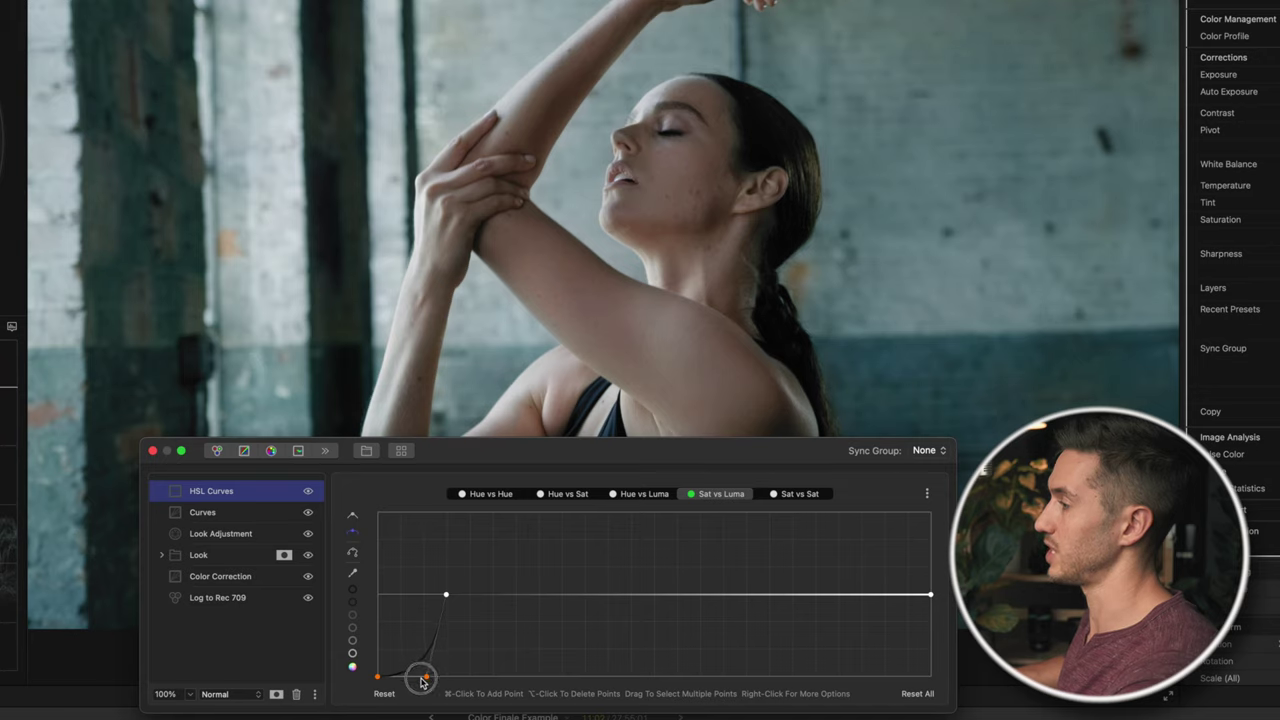
{"action": "left_click", "coordinate": [424, 678]}
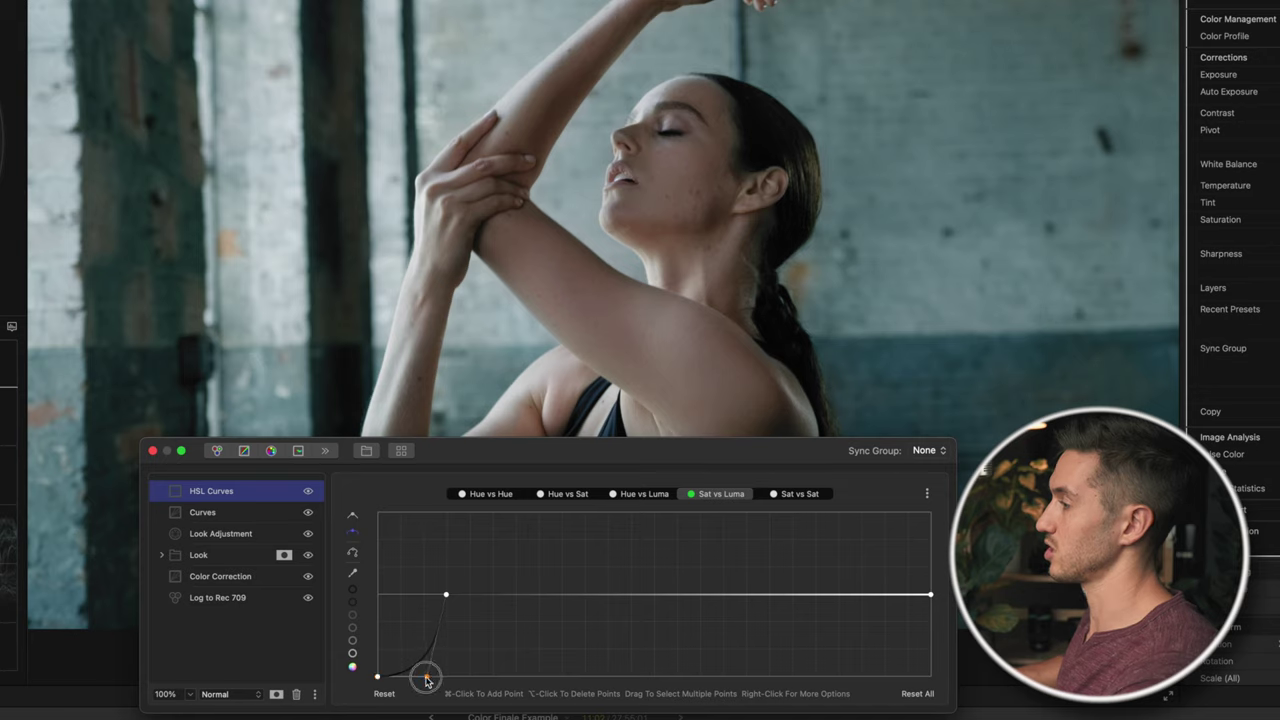
{"action": "left_click", "coordinate": [459, 597]}
{"action": "left_click_drag", "start_coordinate": [459, 597], "coordinate": [422, 680]}
{"action": "left_click", "coordinate": [445, 595]}
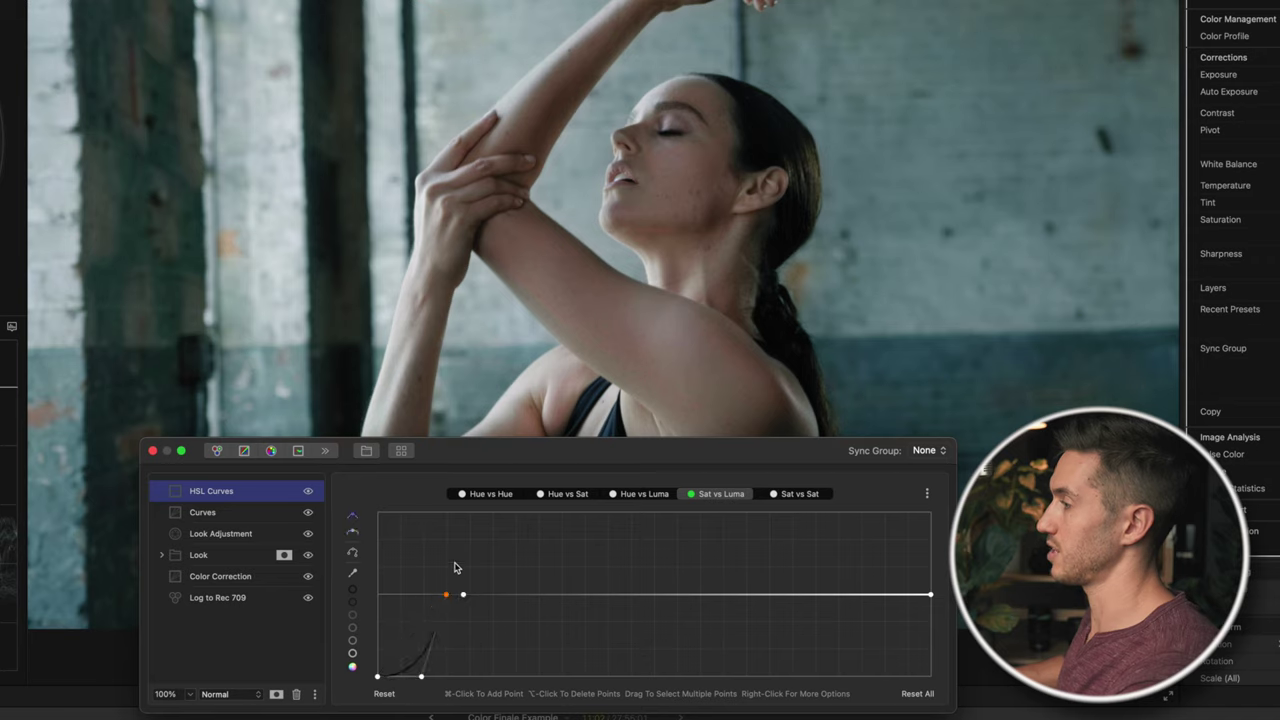
{"action": "left_click", "coordinate": [463, 595]}
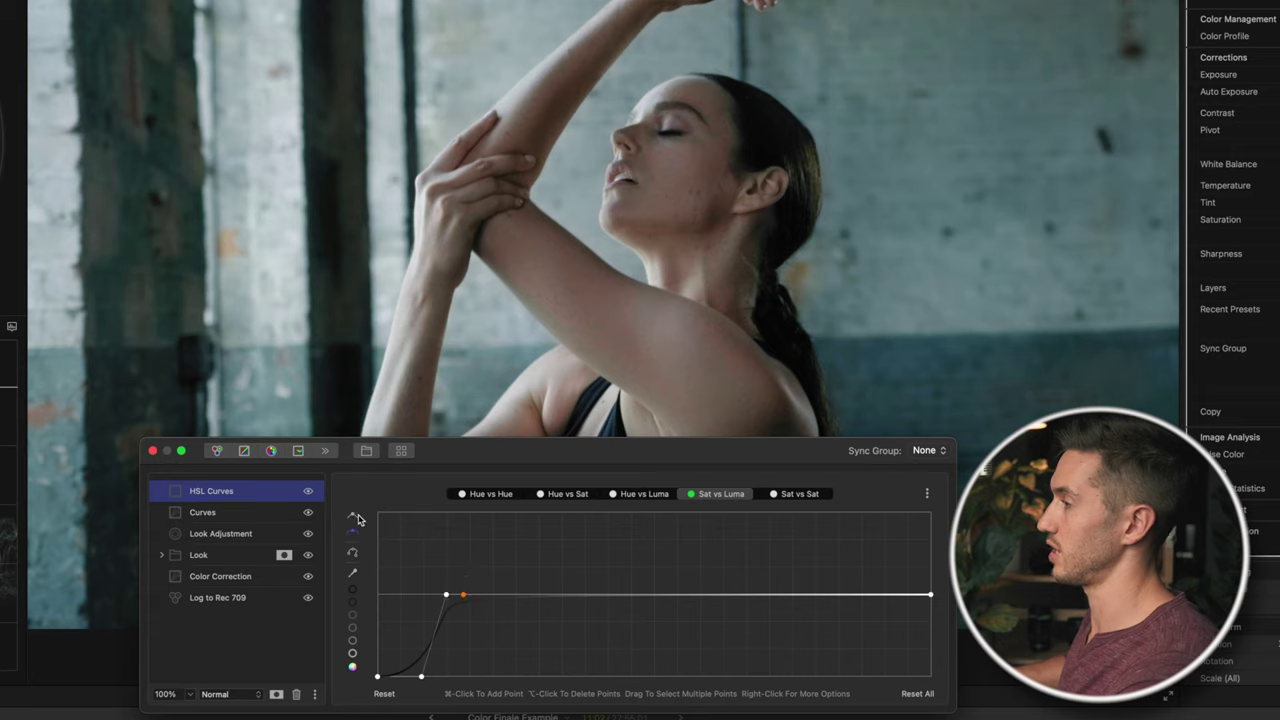
{"action": "left_click_drag", "start_coordinate": [449, 598], "coordinate": [418, 669]}
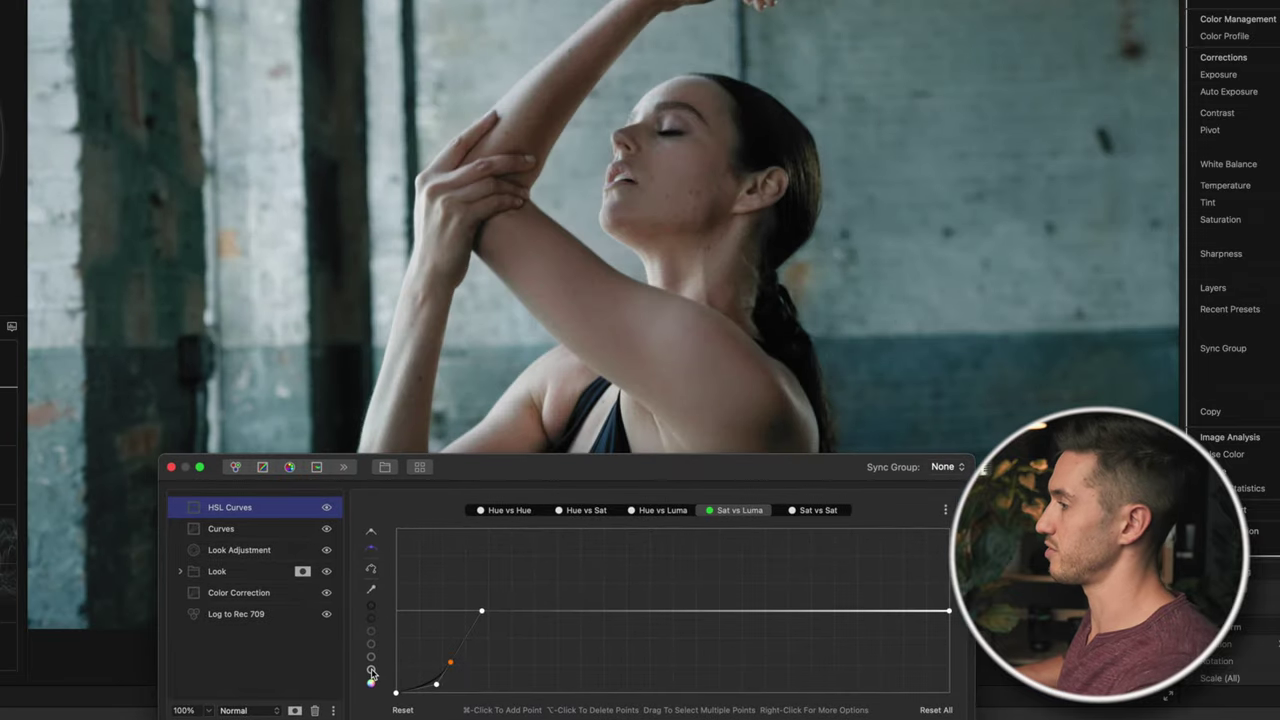
Step: Add control points at the high-saturation end of the Sat vs Luma curve and play the clip to review the grade
{"action": "left_click", "coordinate": [371, 670]}
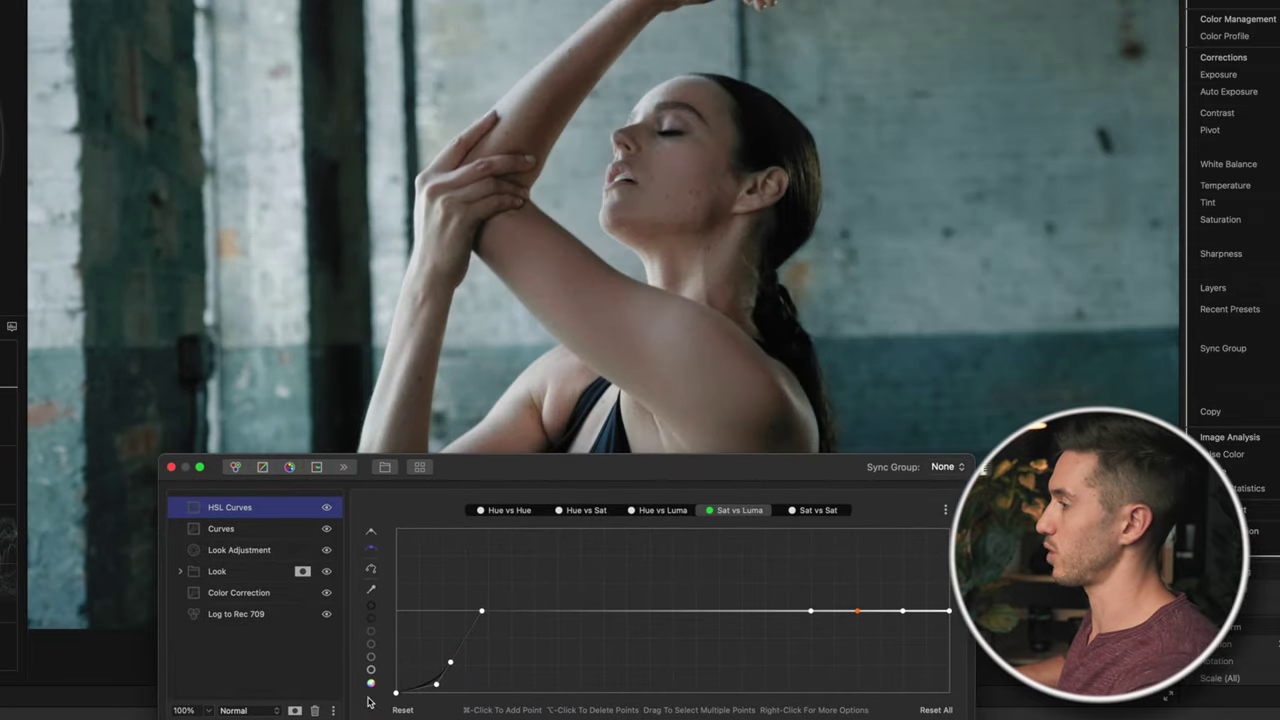
{"action": "key", "text": "space"}
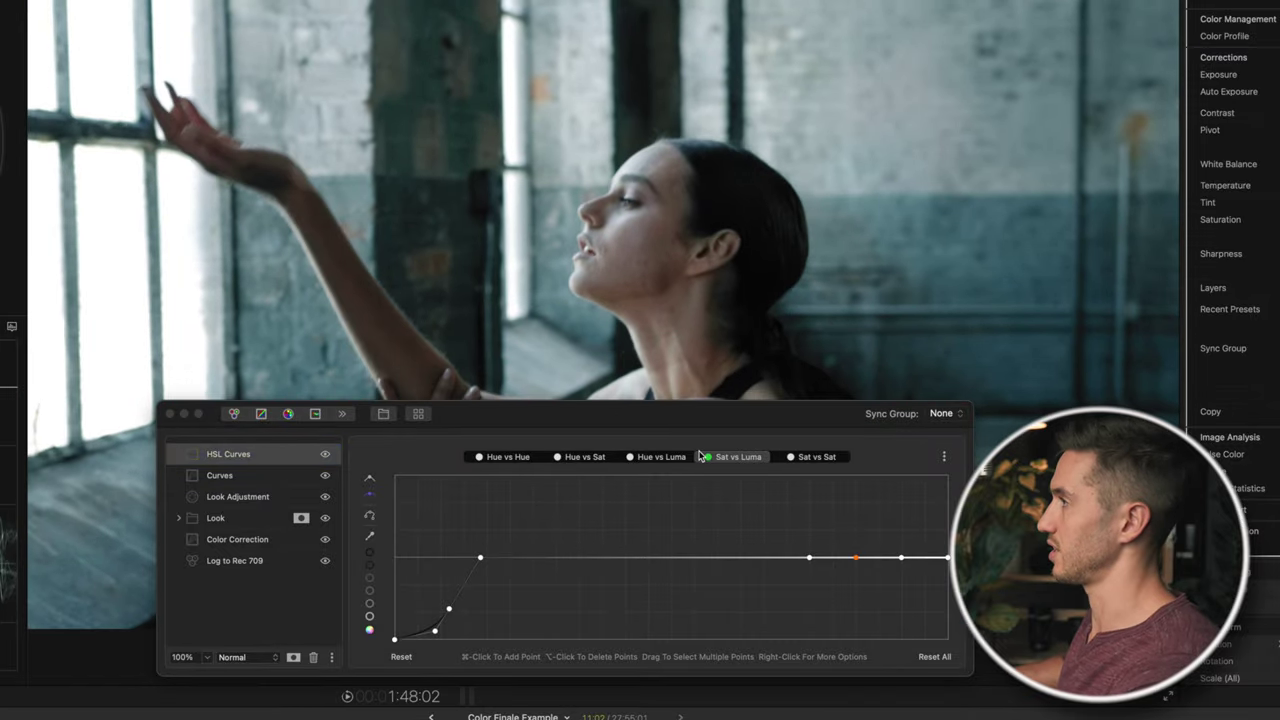
Step: Pull the highest-saturation point of the Sat vs Luma curve to the bottom and shape a smooth falloff from neutral
{"action": "key", "text": "space"}
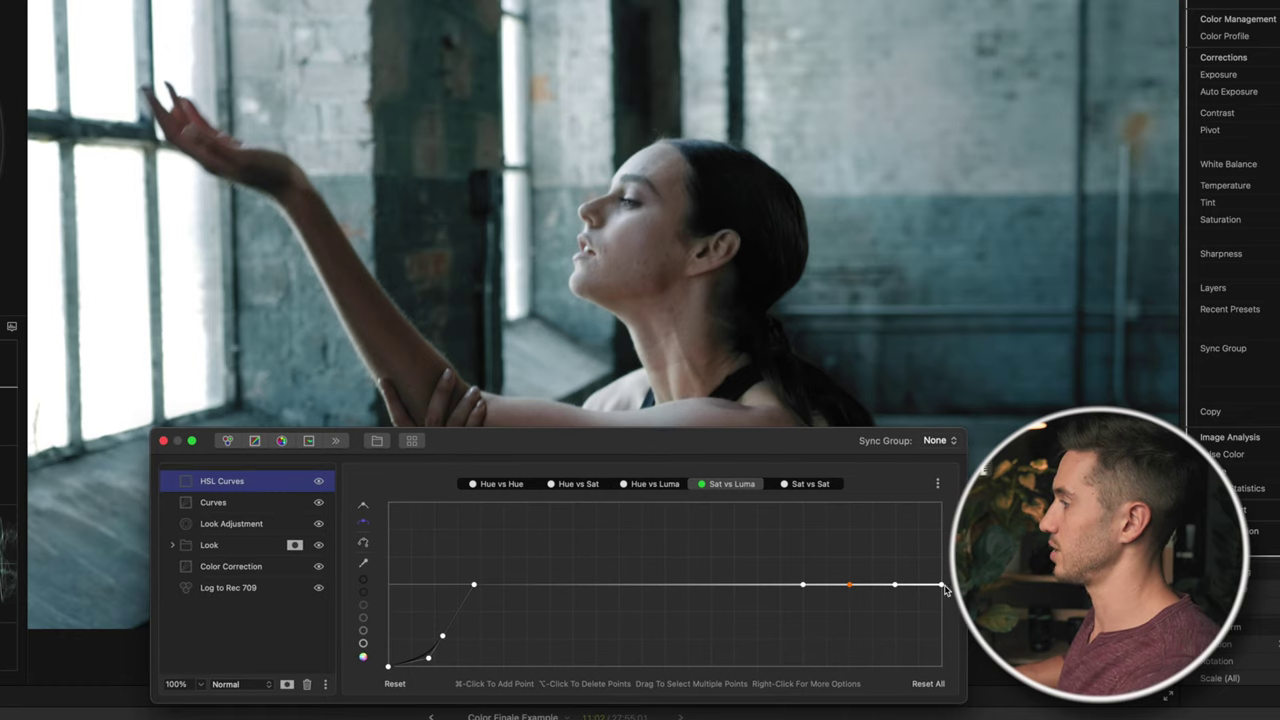
{"action": "left_click_drag", "start_coordinate": [940, 587], "coordinate": [938, 665]}
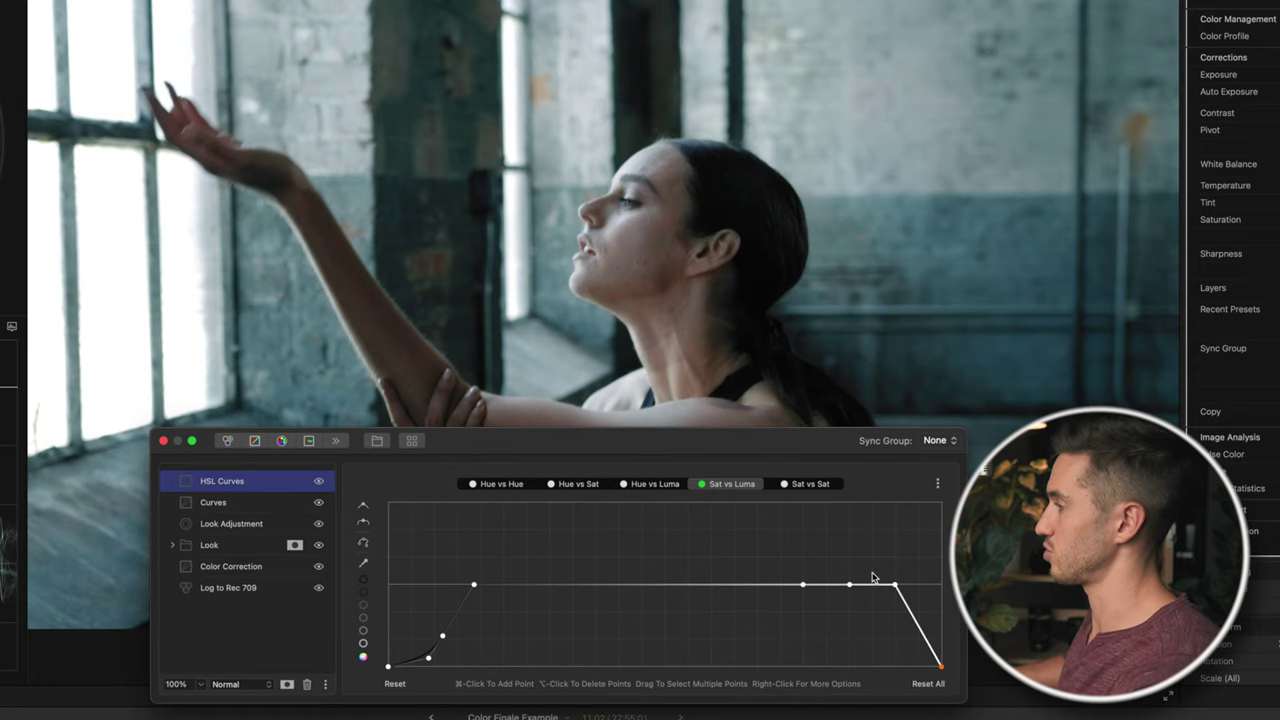
{"action": "left_click", "coordinate": [831, 587]}
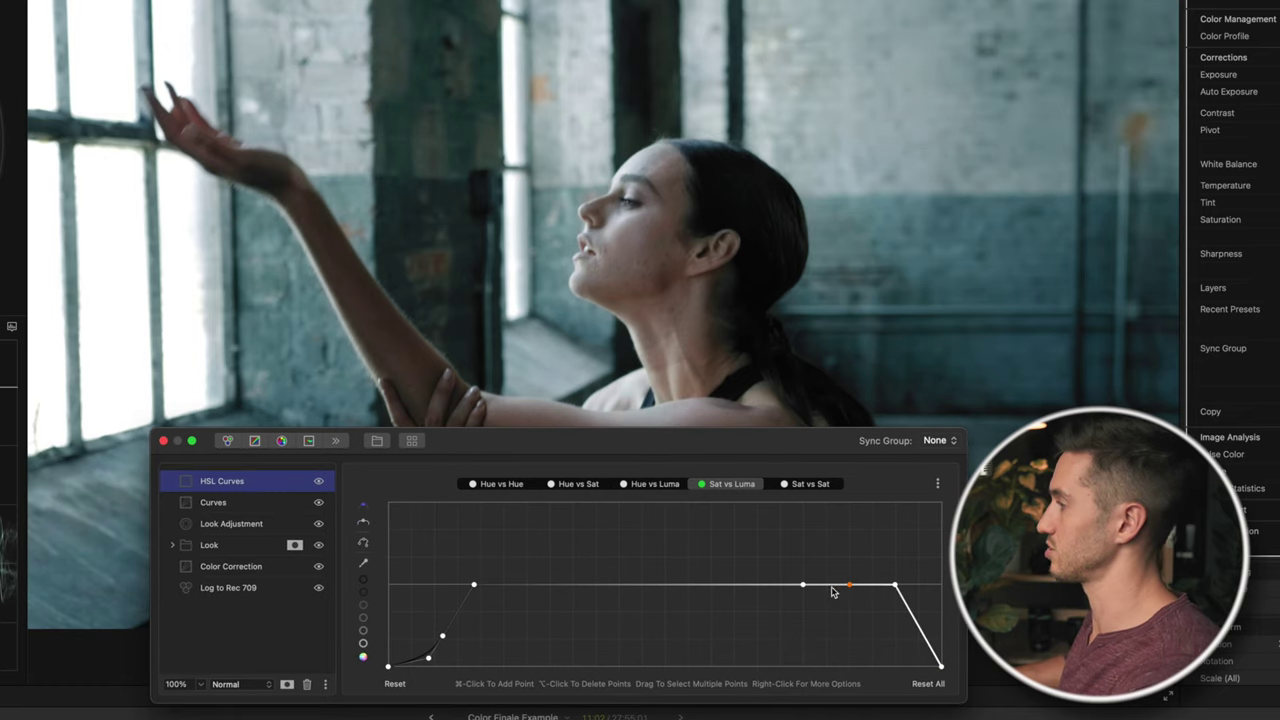
{"action": "left_click_drag", "start_coordinate": [897, 588], "coordinate": [905, 626]}
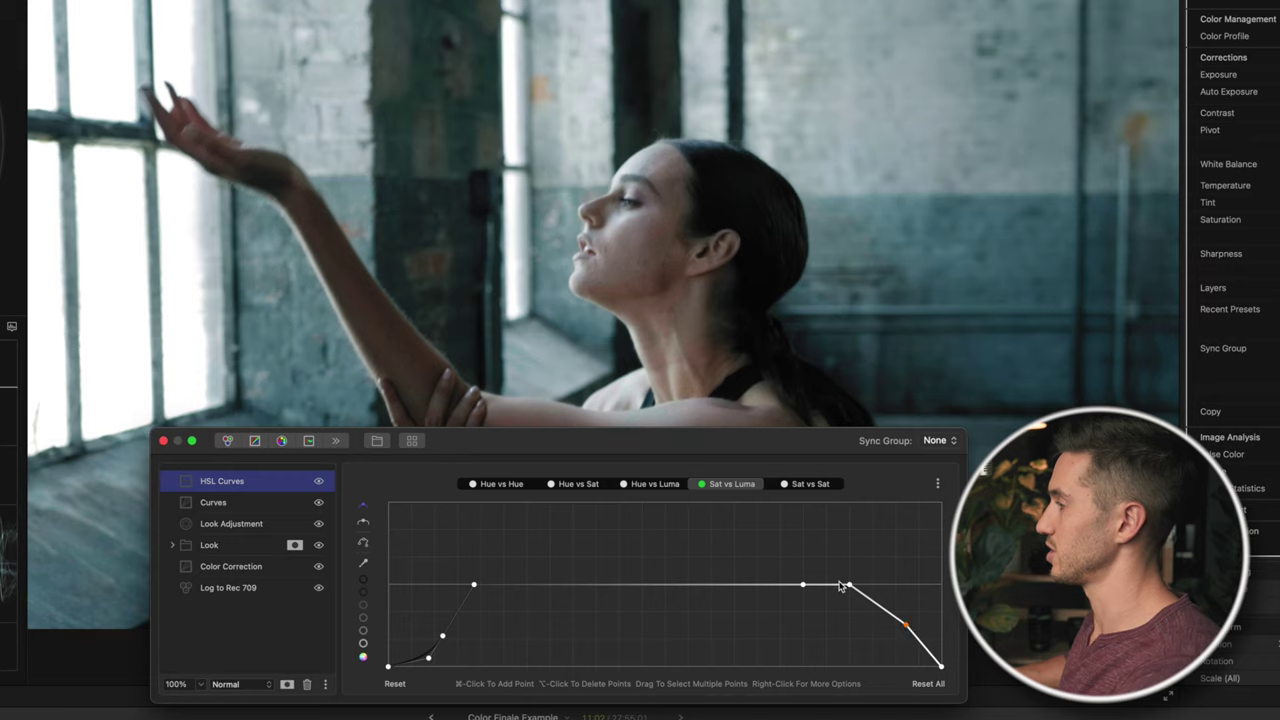
{"action": "left_click_drag", "start_coordinate": [849, 589], "coordinate": [881, 590]}
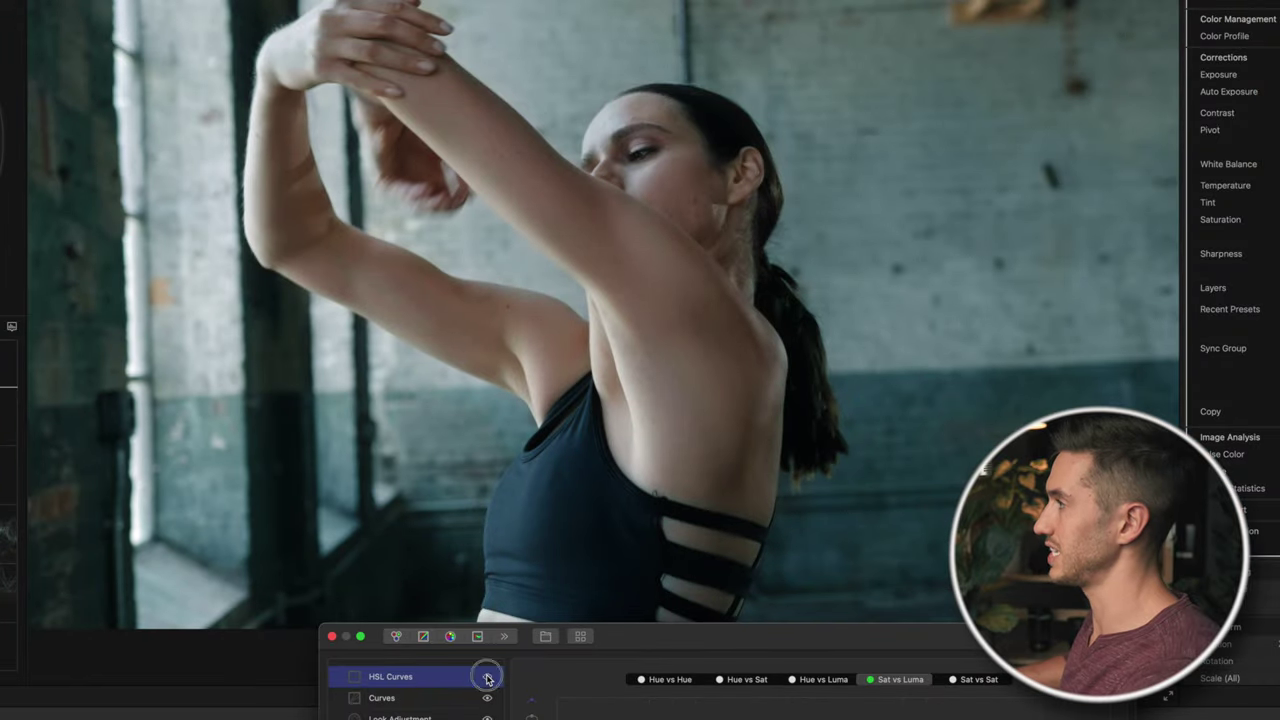
Step: Group the HSL Curves, Curves and Look Adjustment layers and rename the group Secondary Corrections
{"action": "left_click", "coordinate": [415, 711]}
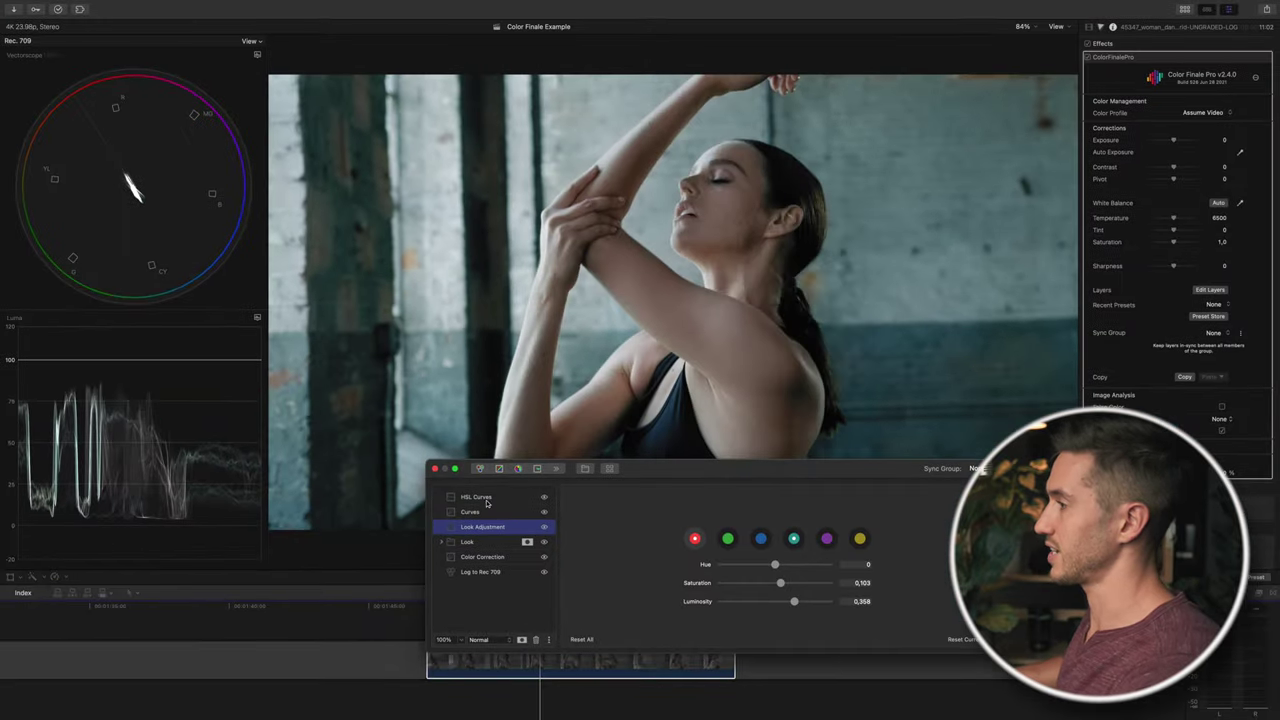
{"action": "left_click", "coordinate": [487, 503], "text": "shift"}
{"action": "right_click", "coordinate": [489, 500]}
{"action": "left_click", "coordinate": [535, 562]}
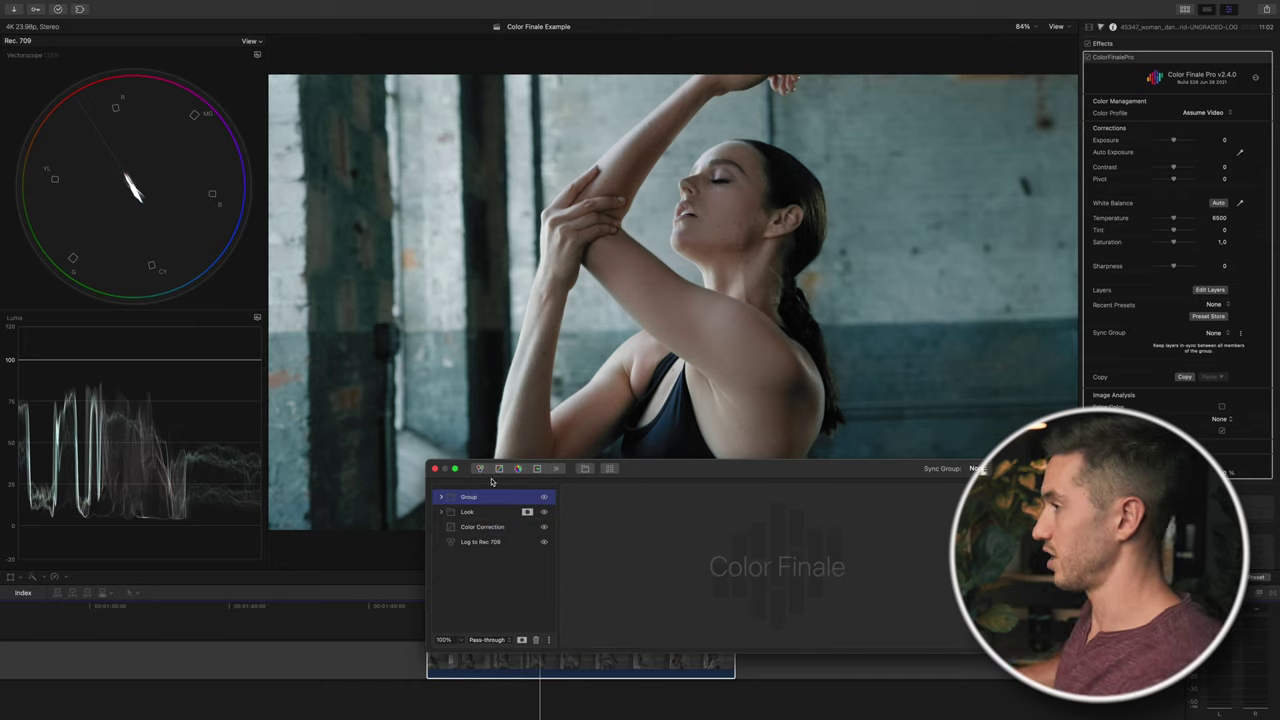
{"action": "right_click", "coordinate": [493, 497]}
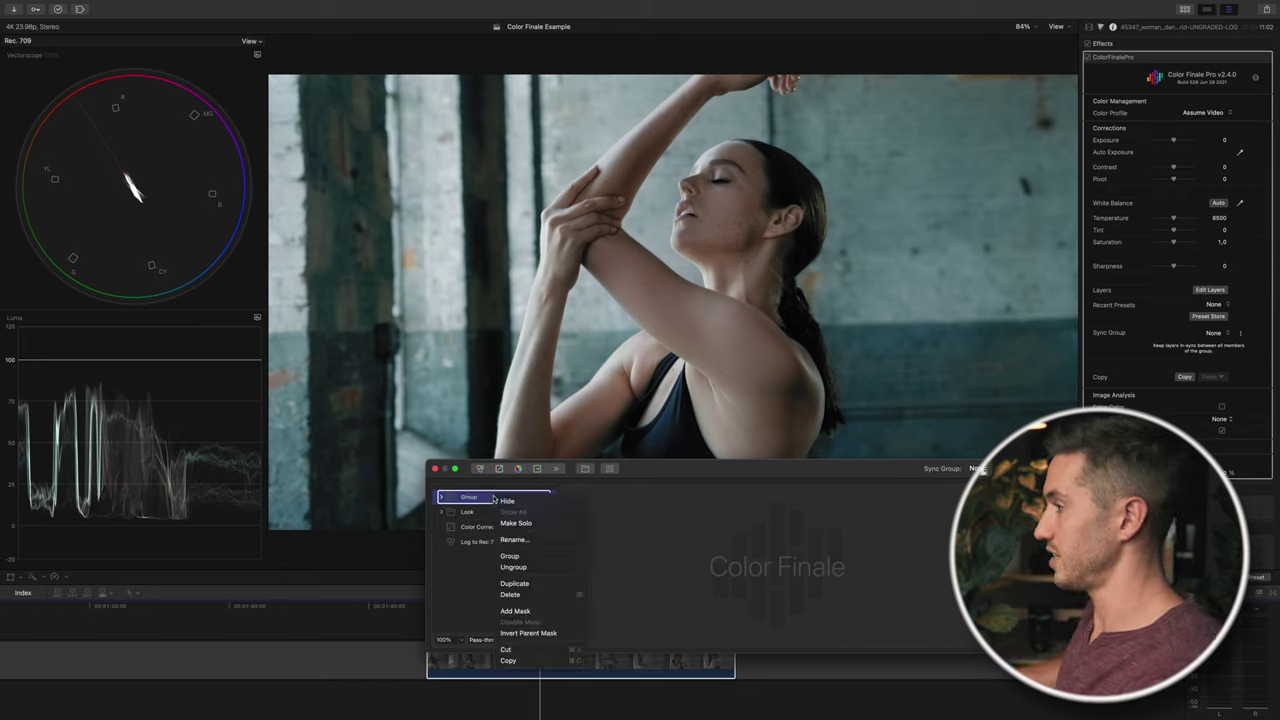
{"action": "left_click", "coordinate": [540, 539]}
{"action": "type", "text": "Secondary Corrections"}
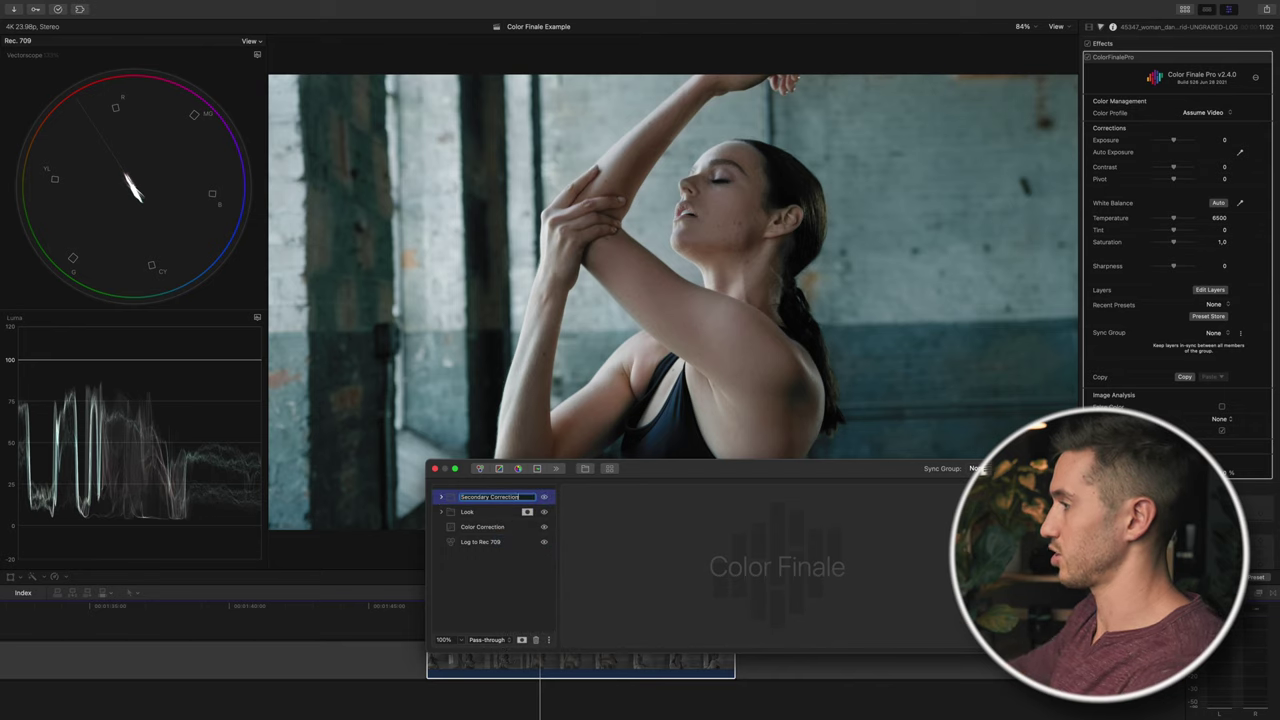
{"action": "key", "text": "Return"}
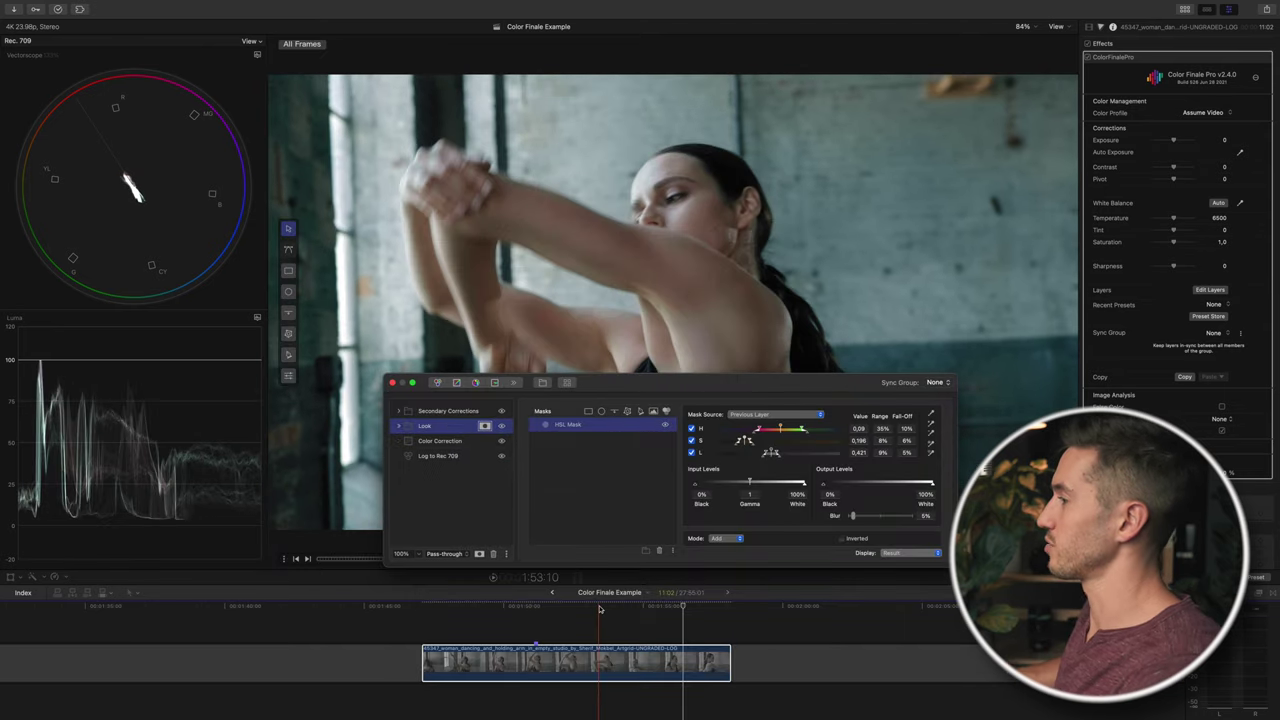
Step: Add an ellipse mask to the Look group and place it over the orange patch high on the back wall
{"action": "left_click", "coordinate": [597, 662]}
{"action": "left_click", "coordinate": [595, 606]}
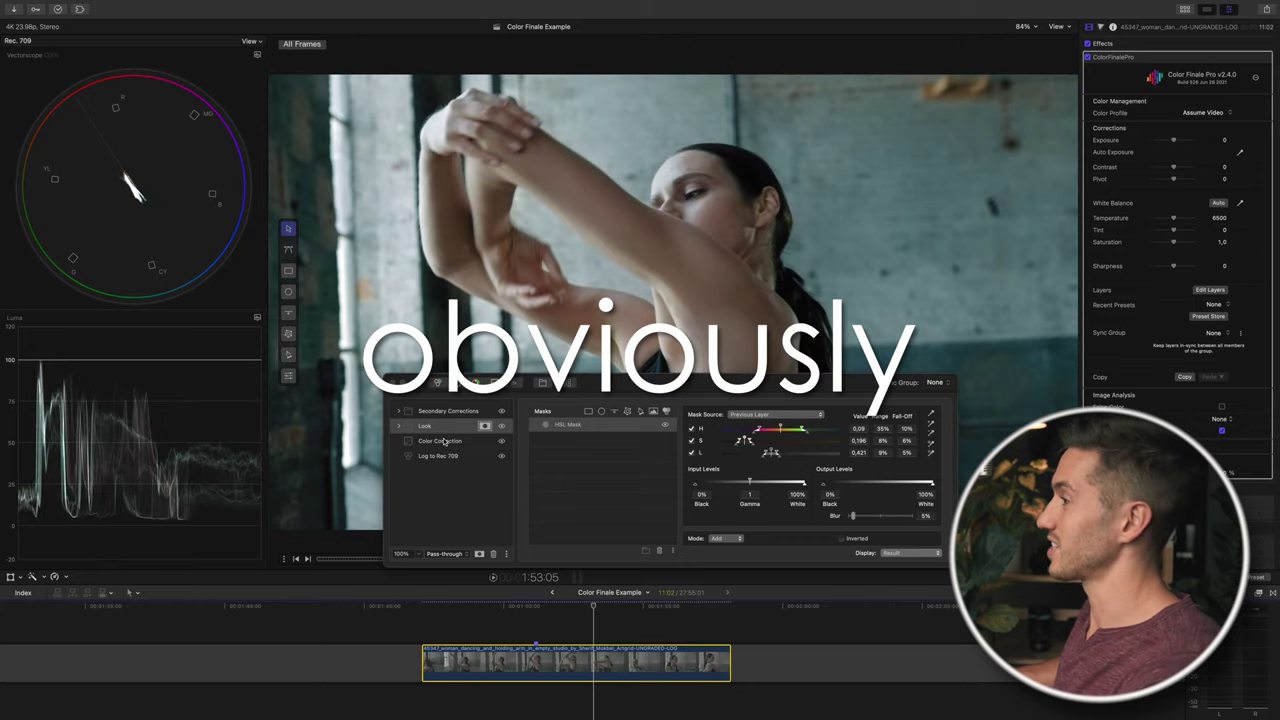
{"action": "left_click", "coordinate": [399, 427]}
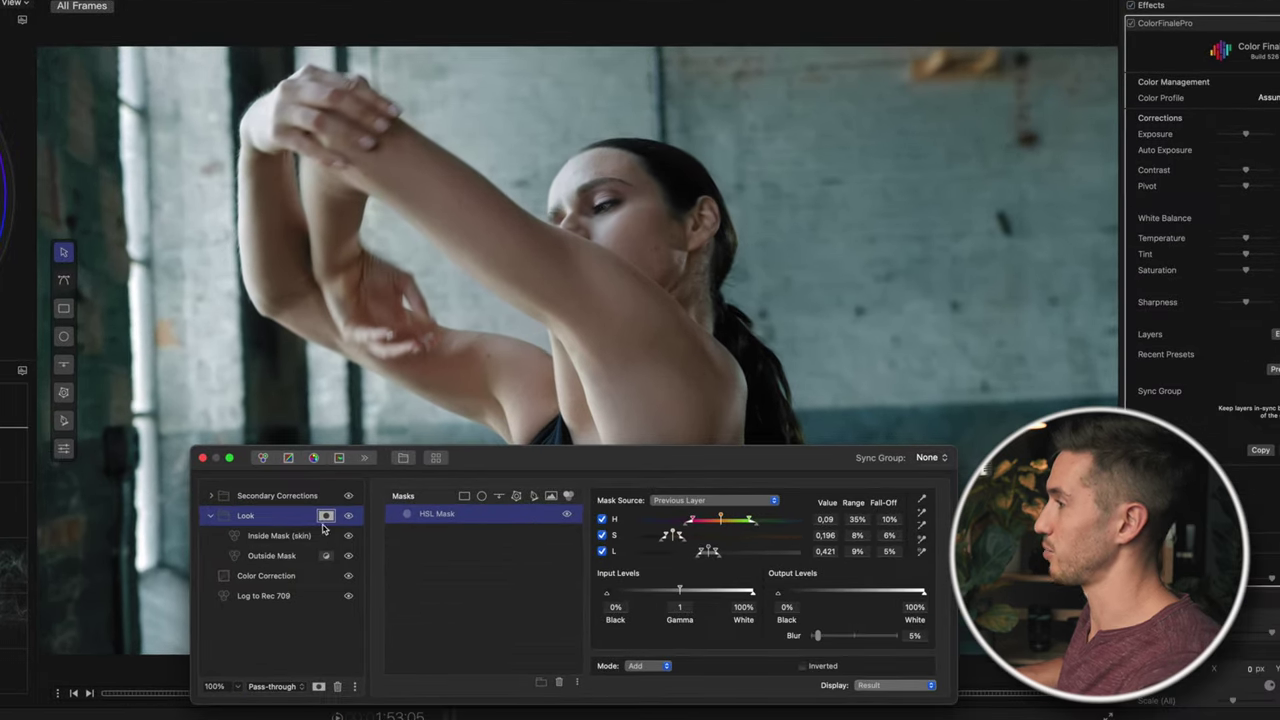
{"action": "left_click", "coordinate": [481, 496]}
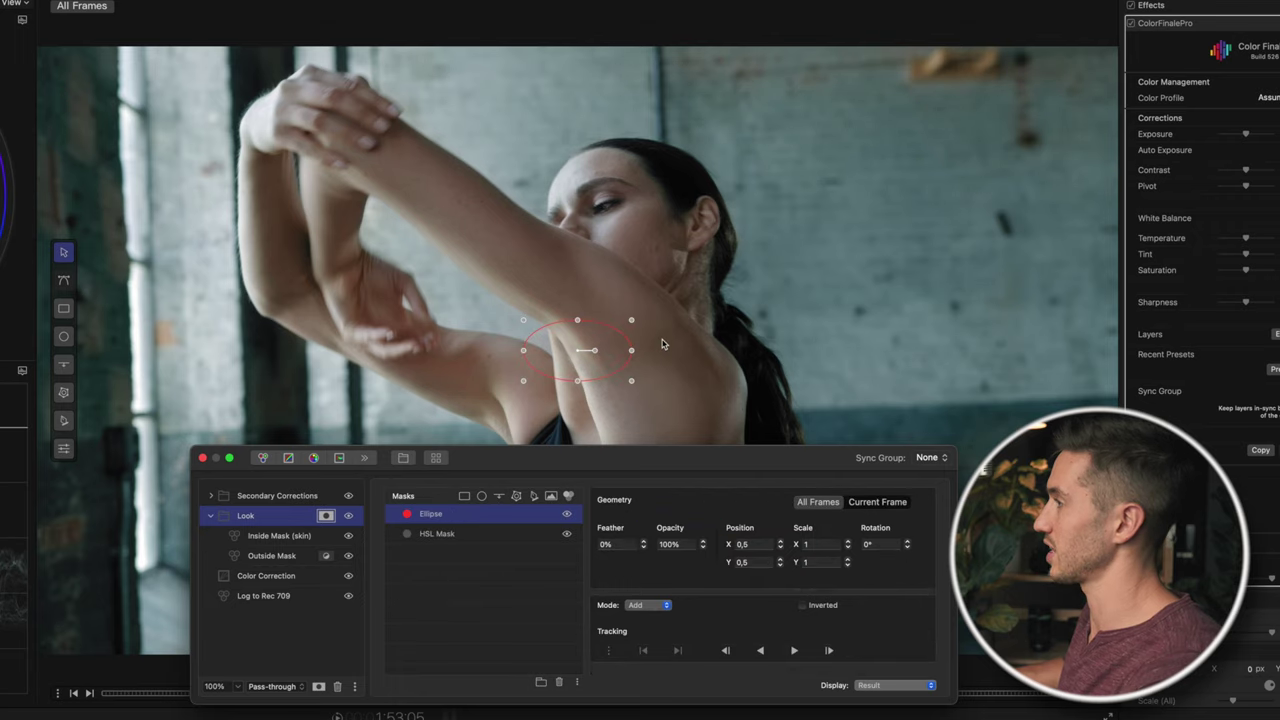
{"action": "left_click_drag", "start_coordinate": [585, 352], "coordinate": [660, 279]}
{"action": "left_click_drag", "start_coordinate": [844, 166], "coordinate": [958, 96]}
{"action": "left_click", "coordinate": [990, 113]}
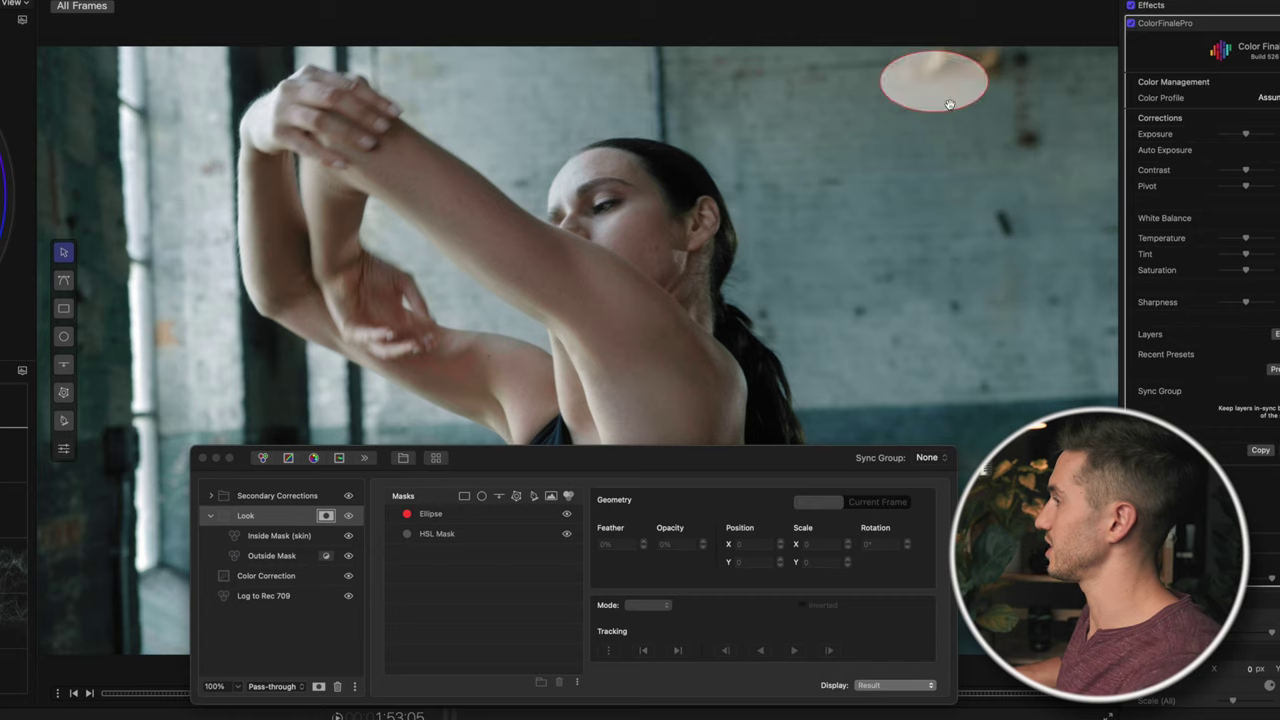
{"action": "left_click", "coordinate": [966, 96]}
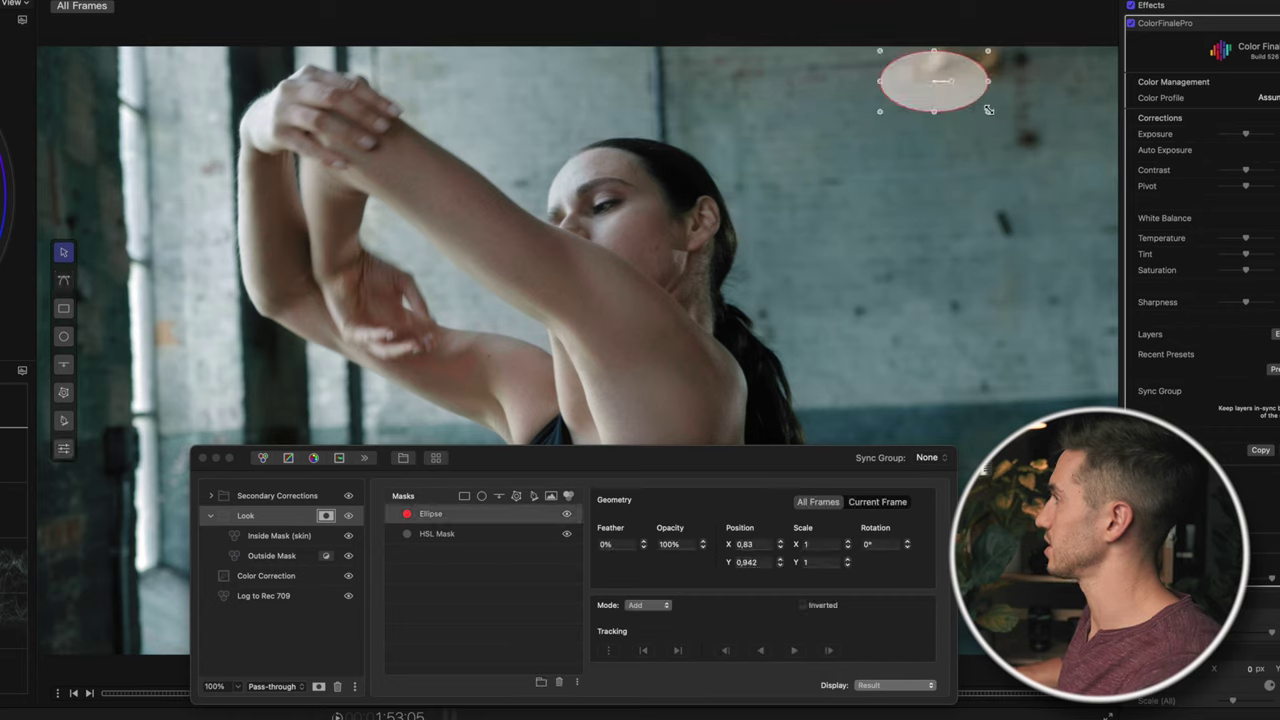
{"action": "left_click_drag", "start_coordinate": [1020, 110], "coordinate": [995, 82]}
Step: Set the ellipse mask to Subtract mode with 32% feather and 63% opacity
{"action": "left_click", "coordinate": [630, 605]}
{"action": "left_click", "coordinate": [652, 619]}
{"action": "left_click", "coordinate": [644, 541]}
{"action": "left_click_drag", "start_coordinate": [645, 543], "coordinate": [687, 543]}
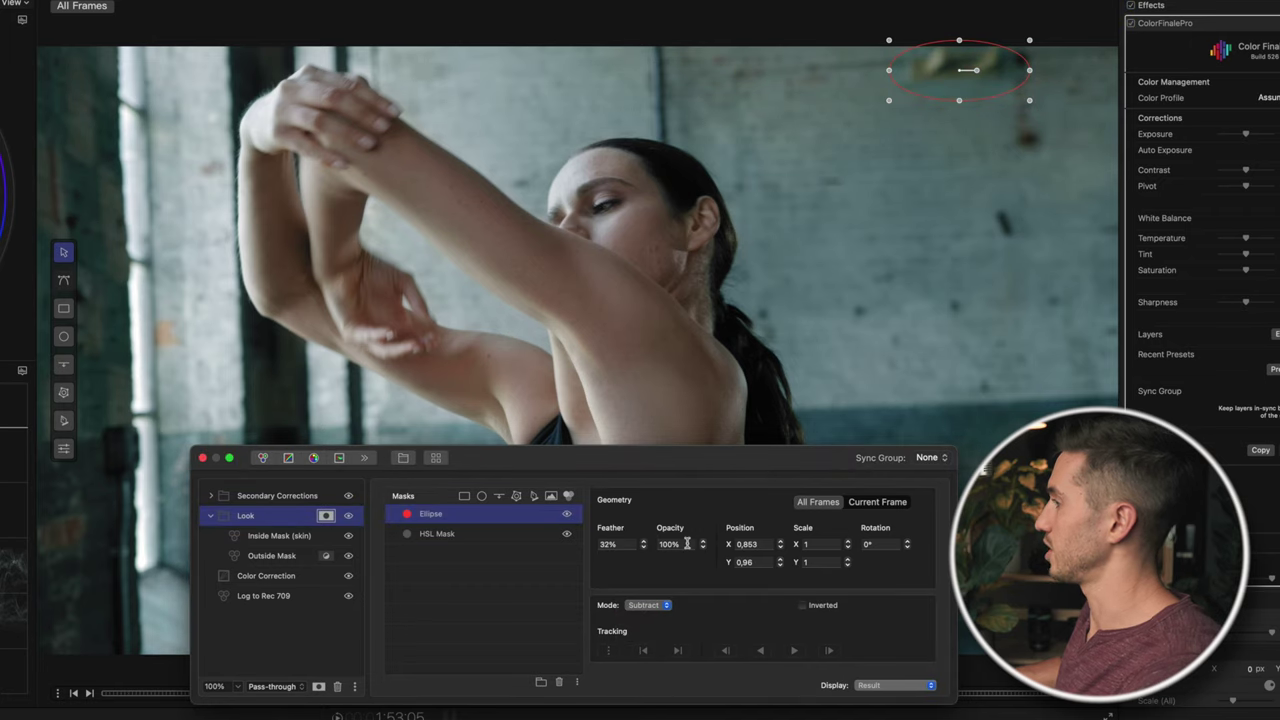
{"action": "left_click", "coordinate": [703, 545]}
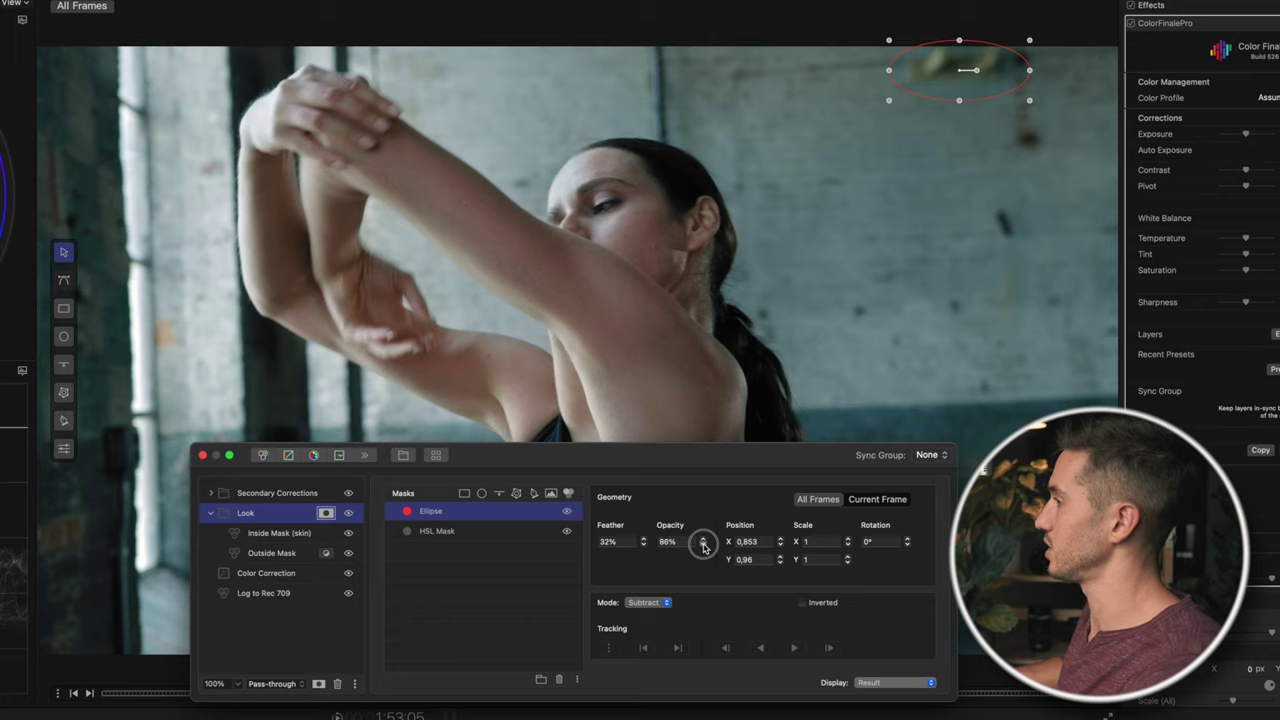
{"action": "left_click", "coordinate": [703, 545]}
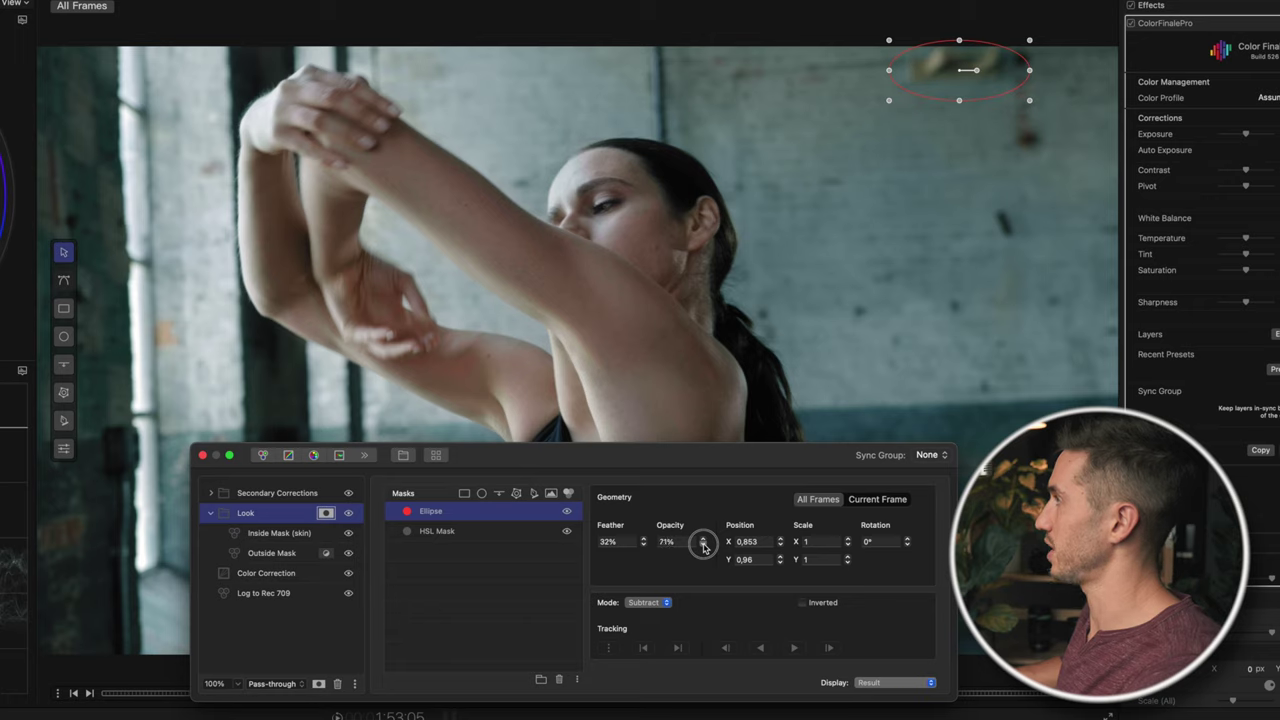
{"action": "left_click", "coordinate": [703, 545]}
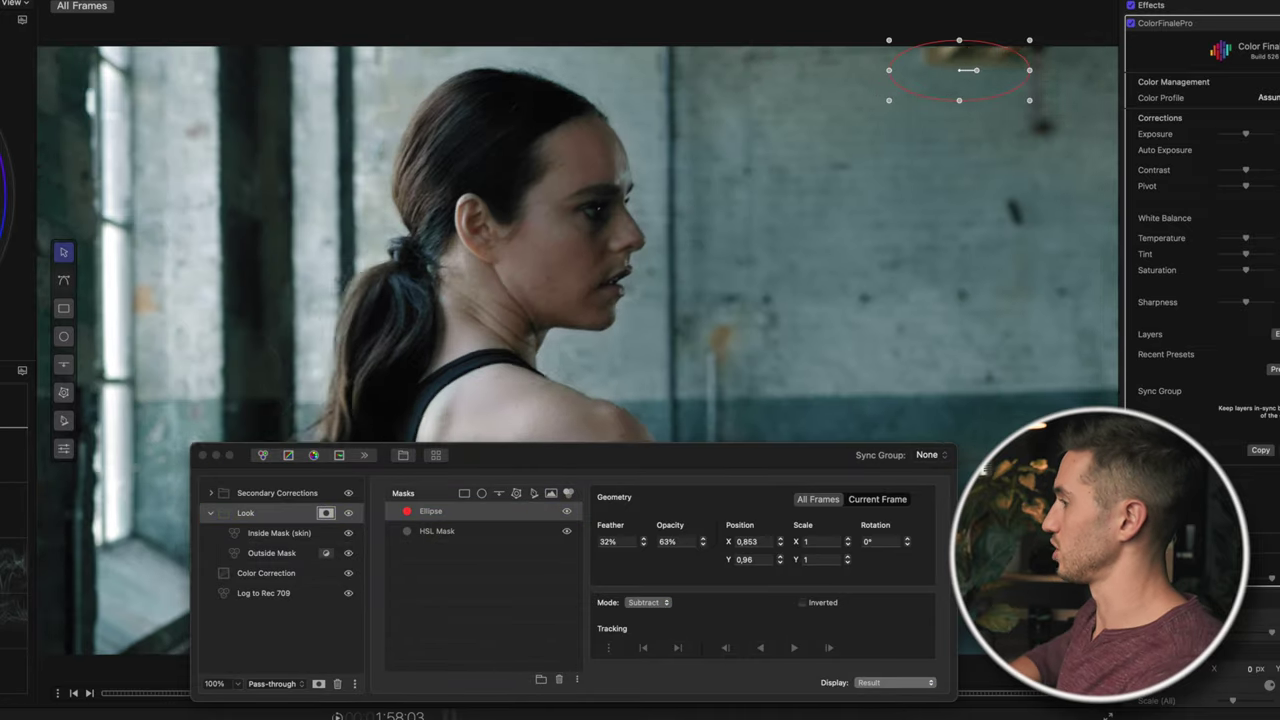
Step: Recentre the ellipse on the patch near the clip's end at about X 0.876, Y 0.973, track it backwards and collapse the Look group
{"action": "left_click_drag", "start_coordinate": [966, 77], "coordinate": [995, 78]}
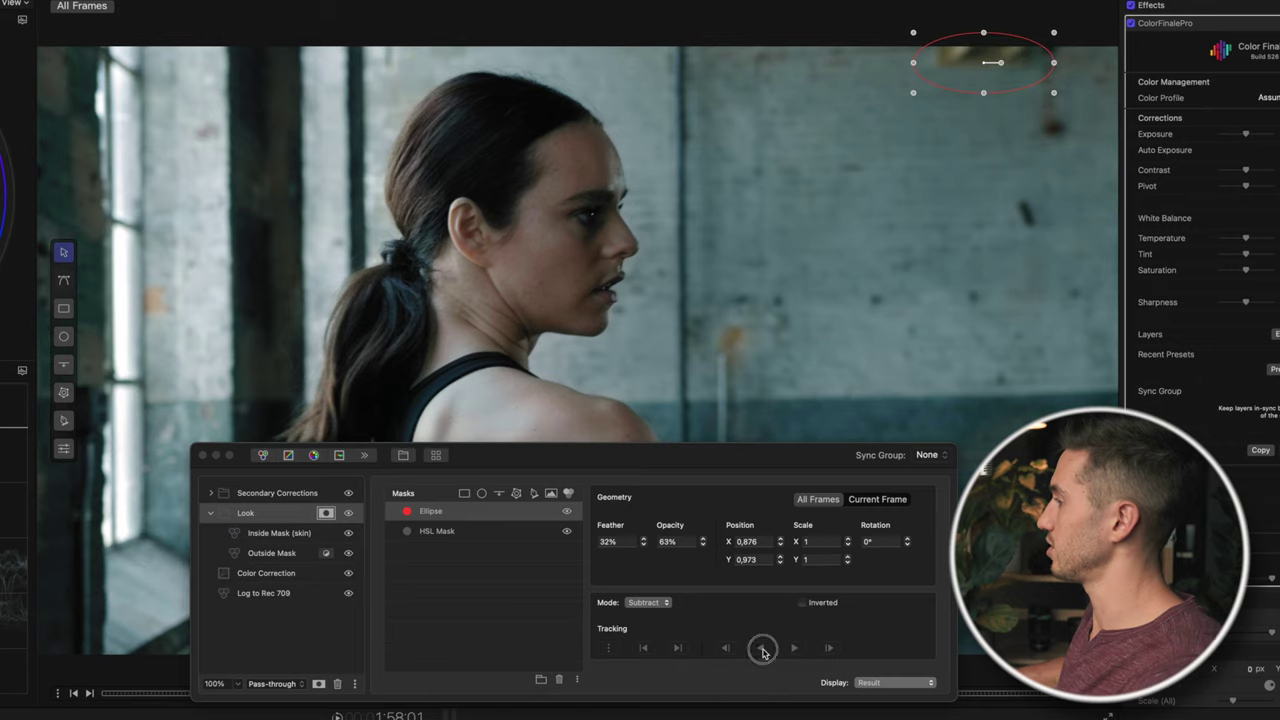
{"action": "left_click", "coordinate": [760, 647]}
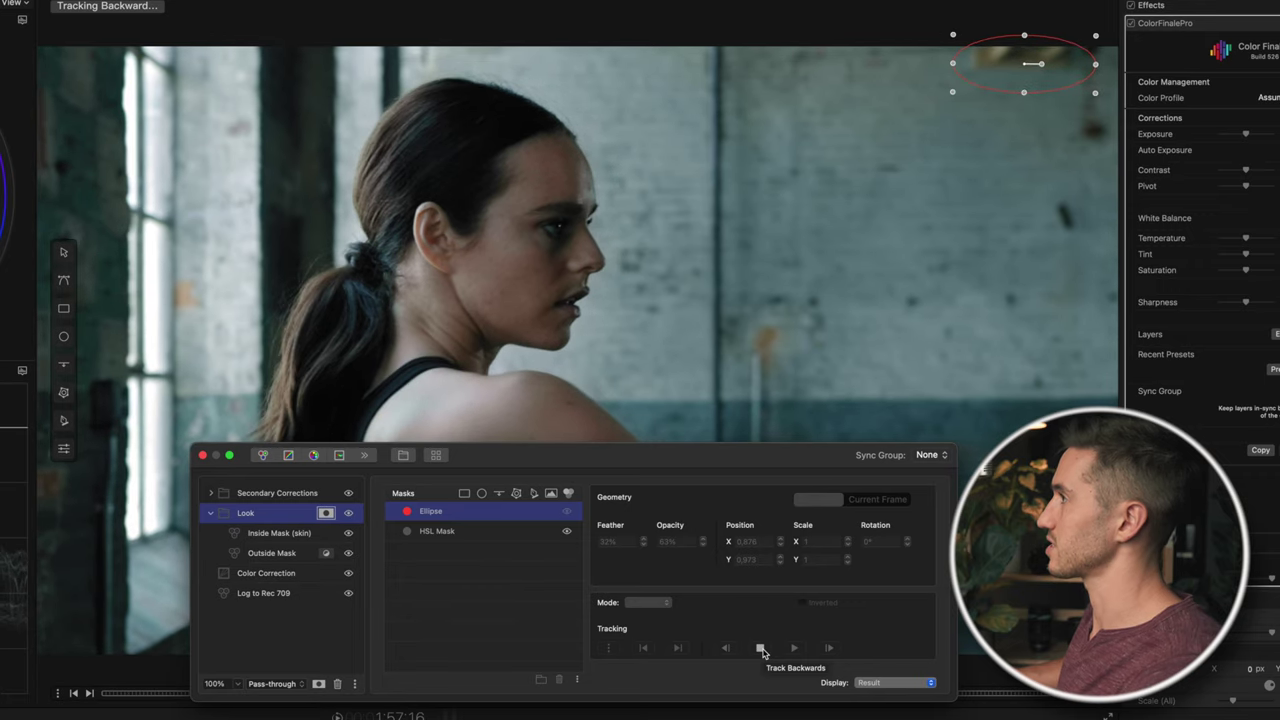
{"action": "left_click", "coordinate": [762, 652]}
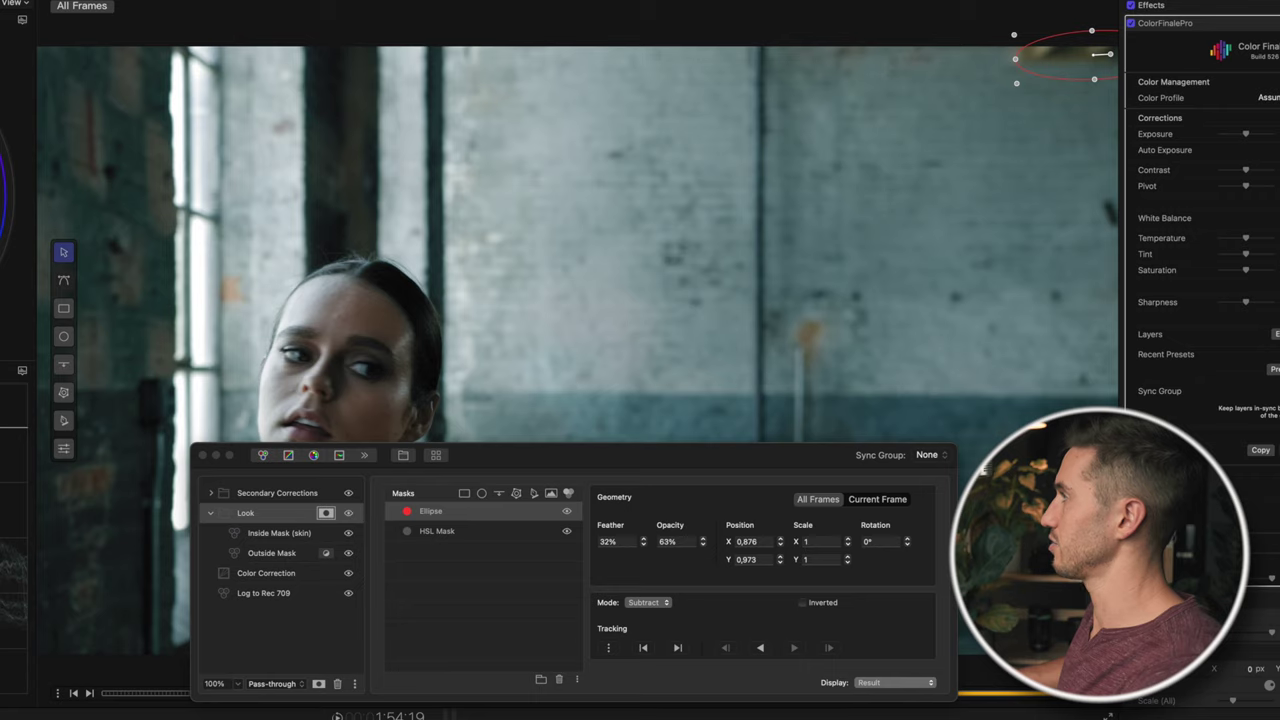
{"action": "left_click", "coordinate": [760, 650]}
{"action": "left_click", "coordinate": [760, 650]}
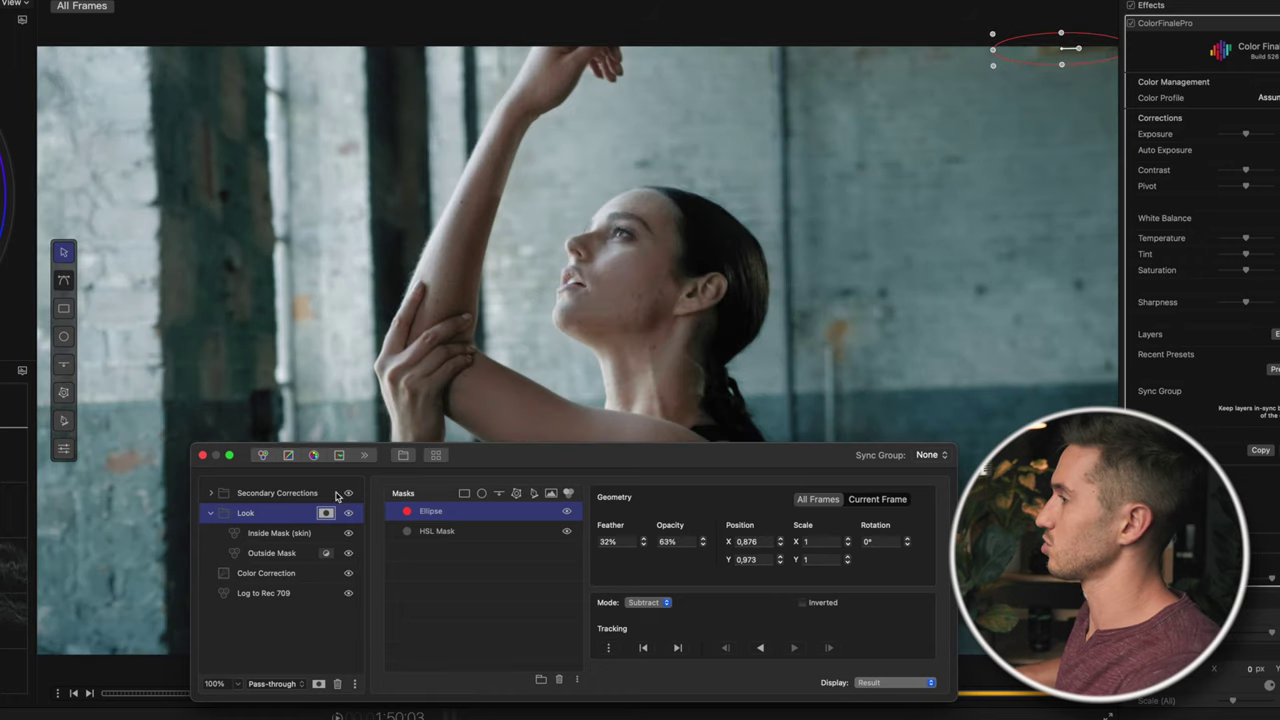
{"action": "left_click", "coordinate": [326, 513]}
{"action": "left_click", "coordinate": [211, 513]}
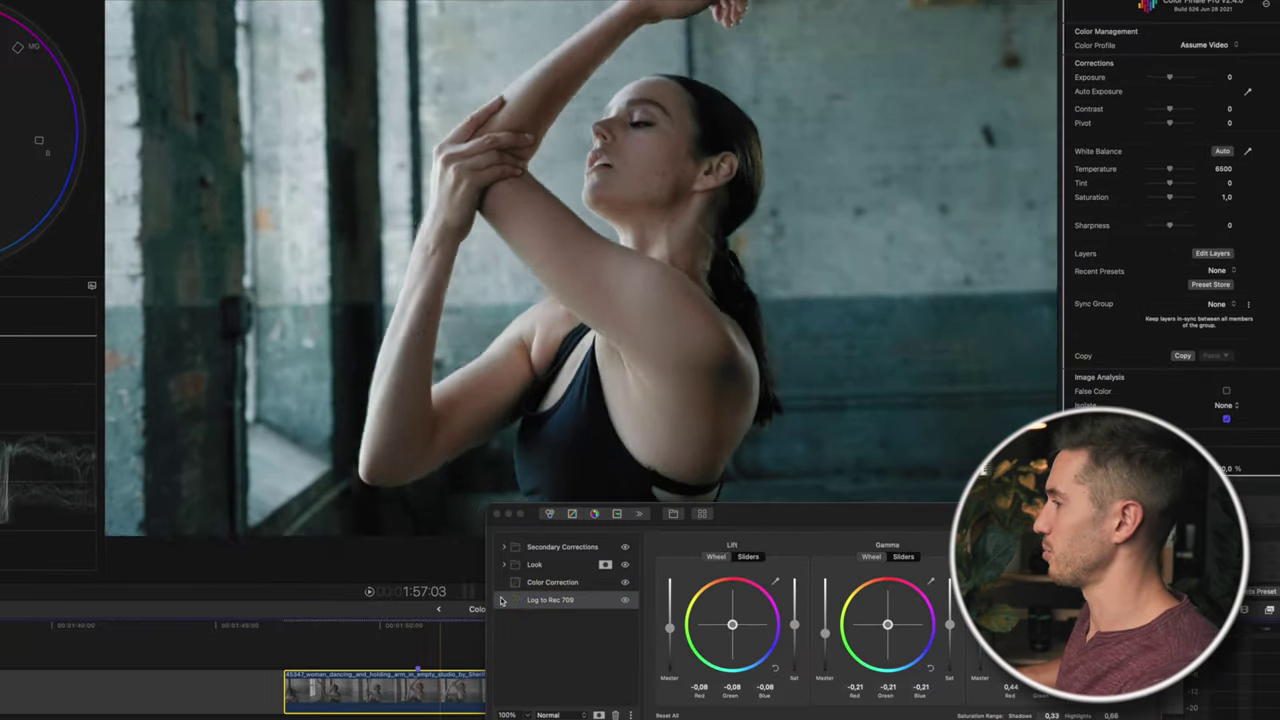
Step: Raise the Log to Rec 709 layer's master lift to -0.02 at frame 1:57:00 and slightly lower its master gain
{"action": "scroll", "coordinate": [474, 630], "scroll_direction": "right", "scroll_amount": 2}
{"action": "scroll", "coordinate": [474, 630], "scroll_direction": "right", "scroll_amount": 5}
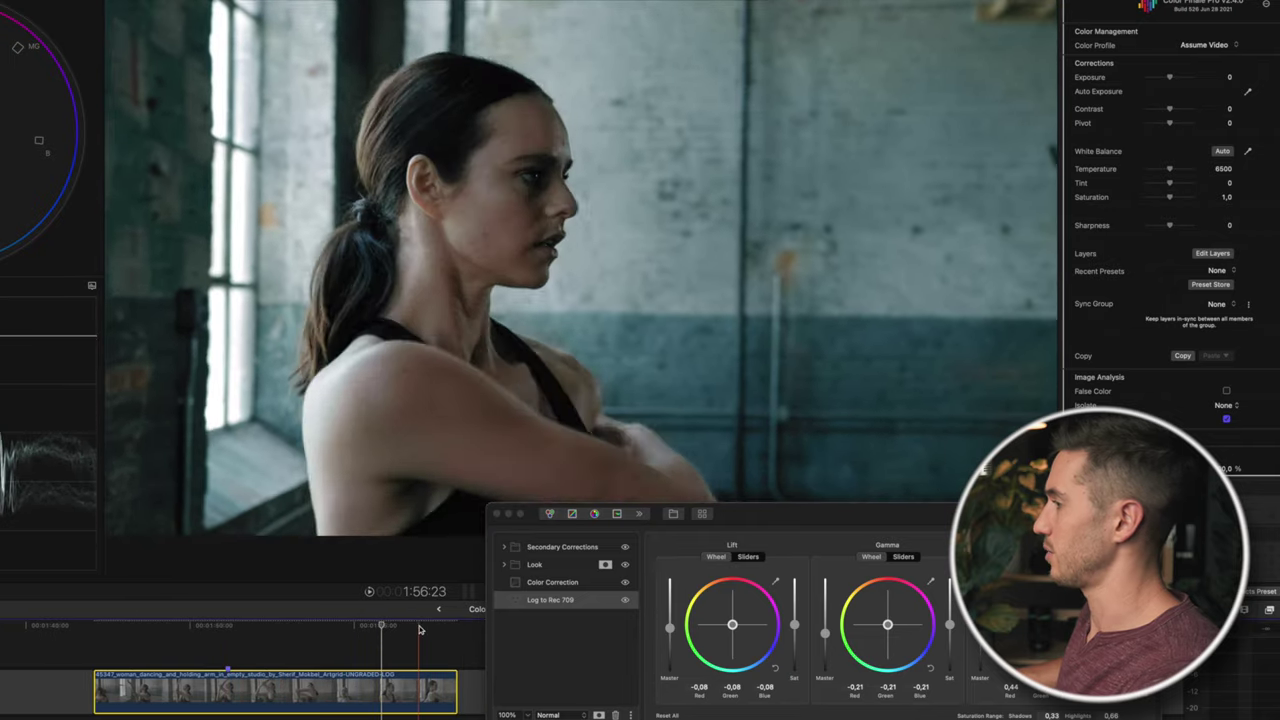
{"action": "left_click", "coordinate": [420, 628]}
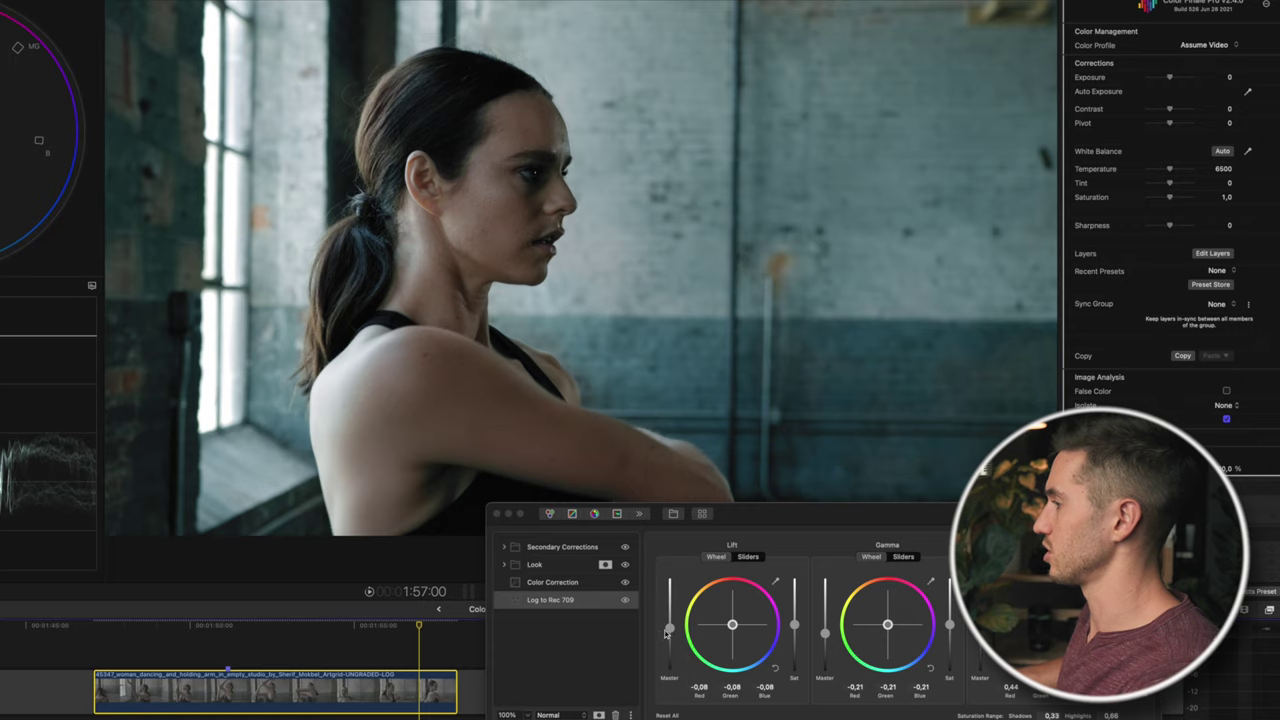
{"action": "left_click_drag", "start_coordinate": [662, 634], "coordinate": [673, 628]}
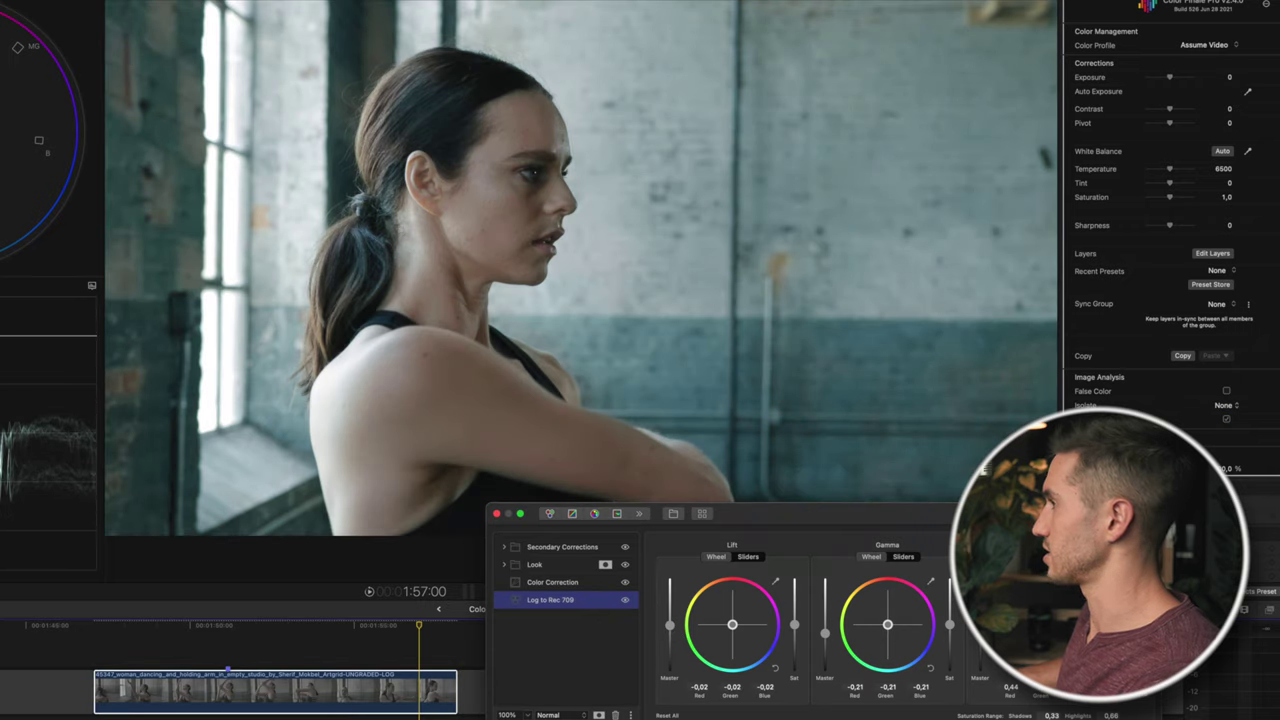
{"action": "left_click_drag", "start_coordinate": [980, 618], "coordinate": [980, 628]}
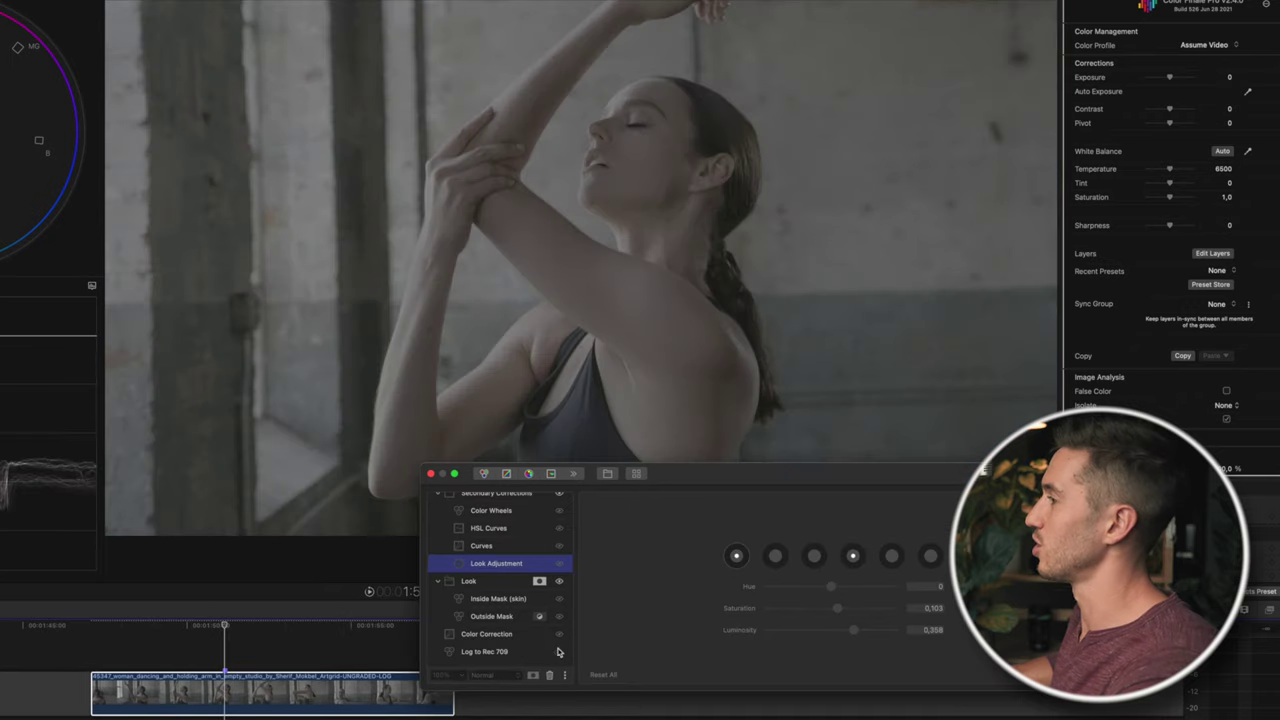
Step: Turn the hidden layers back on from Log to Rec 709 upwards, comparing the image with and without Look Adjustment and checking its red vector
{"action": "left_click", "coordinate": [559, 653]}
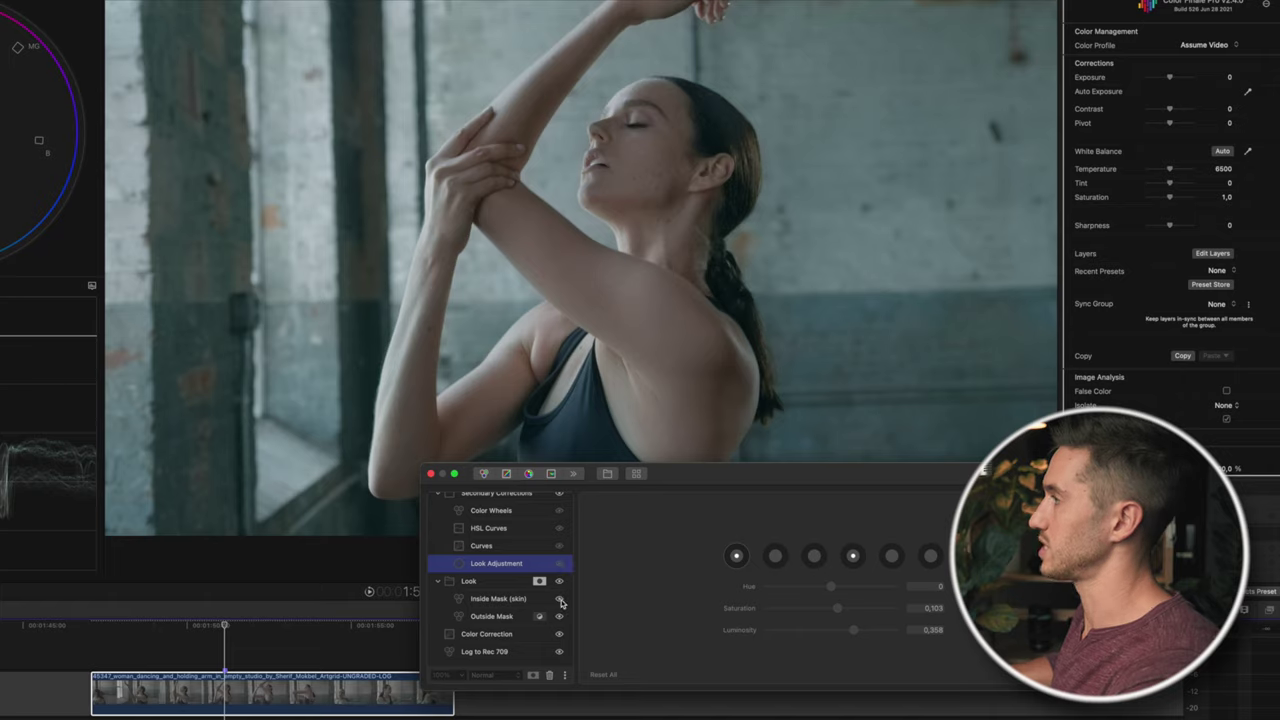
{"action": "scroll", "coordinate": [556, 582], "scroll_direction": "up", "scroll_amount": 2}
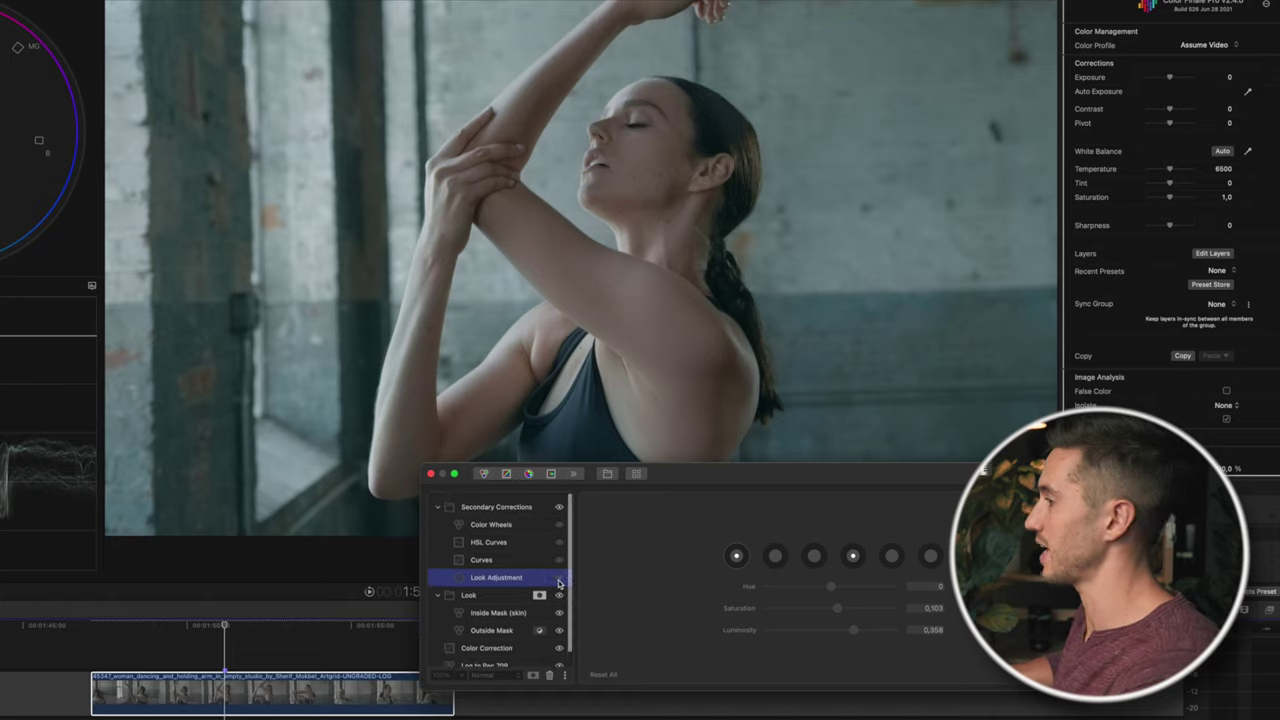
{"action": "left_click", "coordinate": [559, 578]}
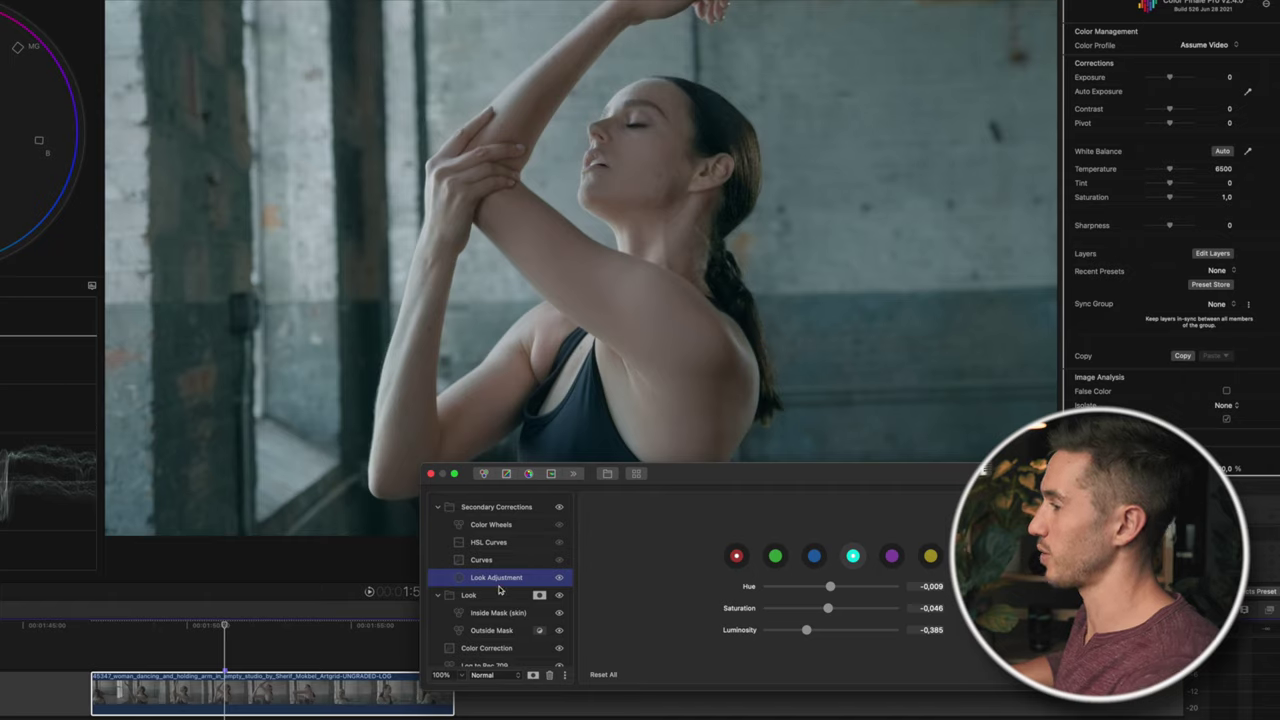
{"action": "left_click", "coordinate": [558, 579]}
{"action": "left_click", "coordinate": [559, 579]}
{"action": "left_click", "coordinate": [559, 579]}
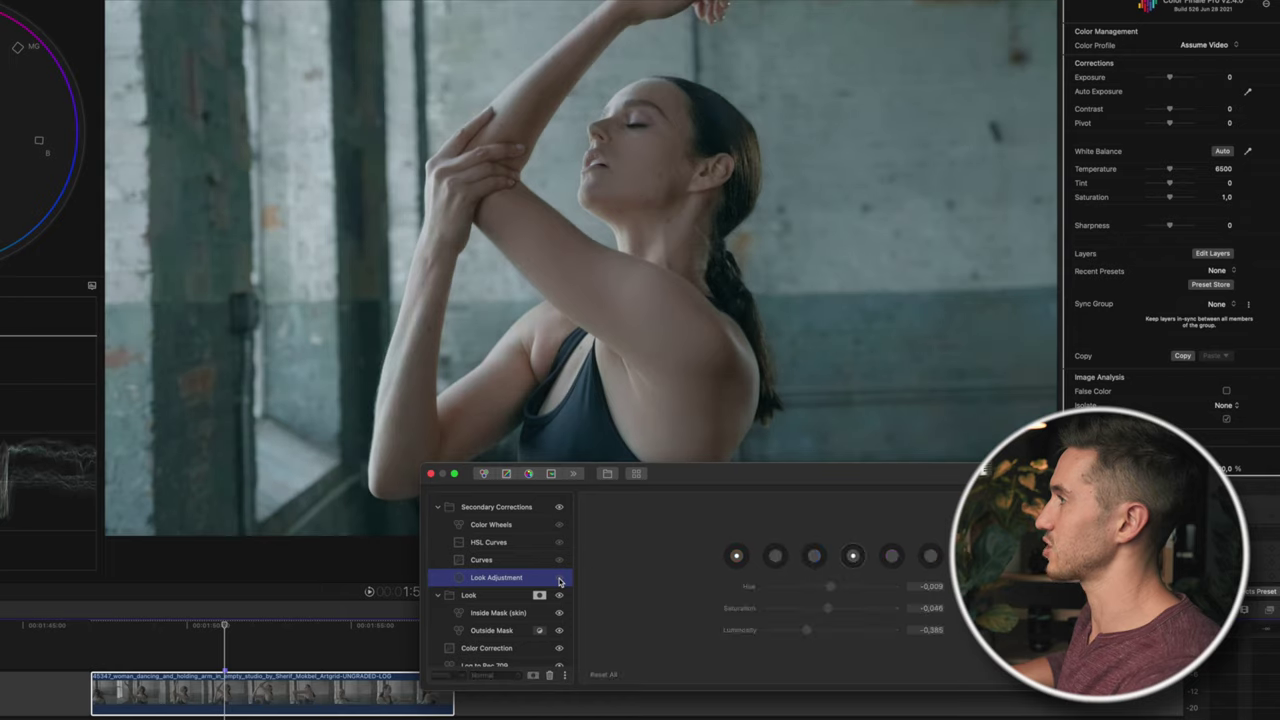
{"action": "left_click", "coordinate": [559, 579]}
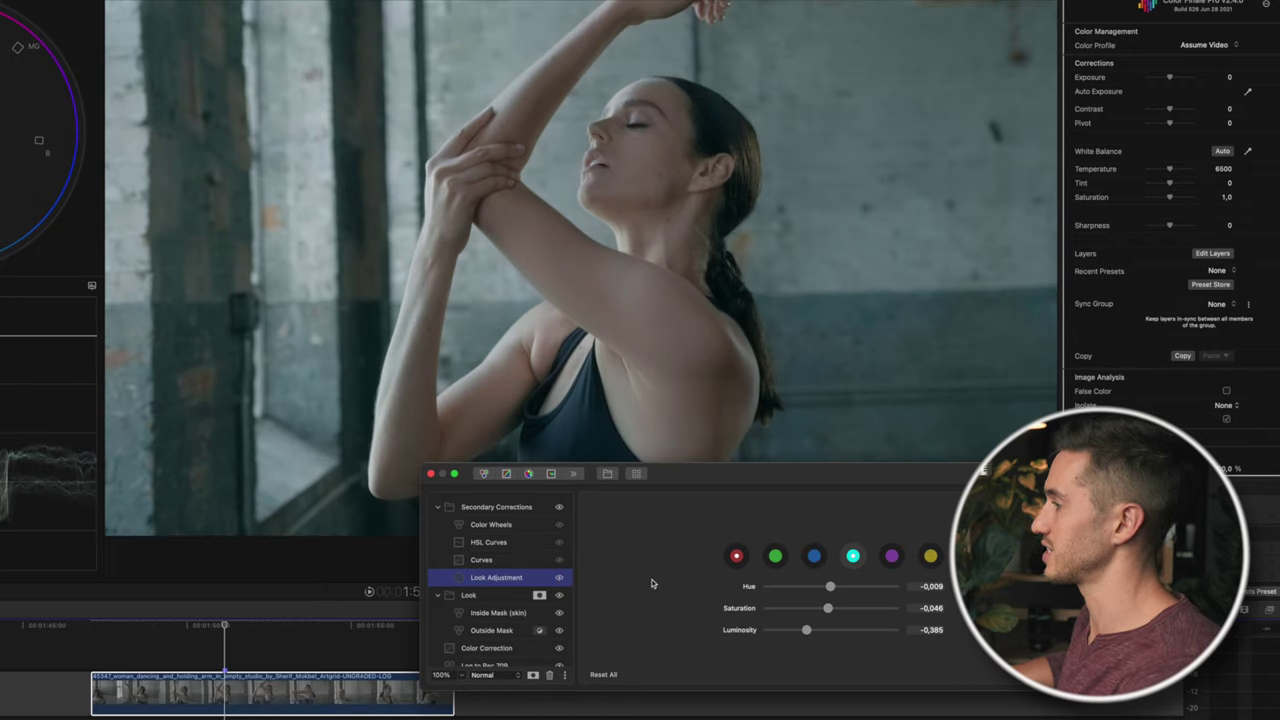
{"action": "left_click", "coordinate": [736, 558]}
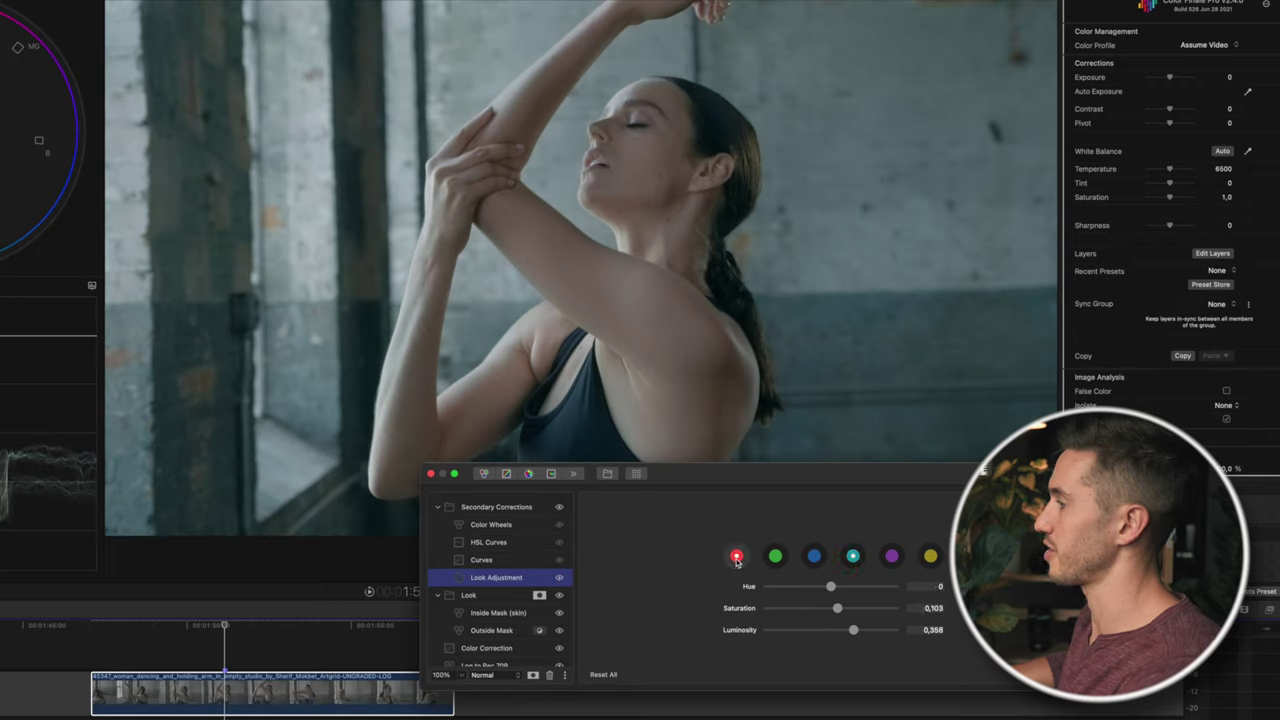
Step: Toggle the Curves layer's visibility to compare the image with and without the added contrast
{"action": "left_click", "coordinate": [560, 561]}
{"action": "left_click", "coordinate": [560, 561]}
{"action": "left_click", "coordinate": [560, 561]}
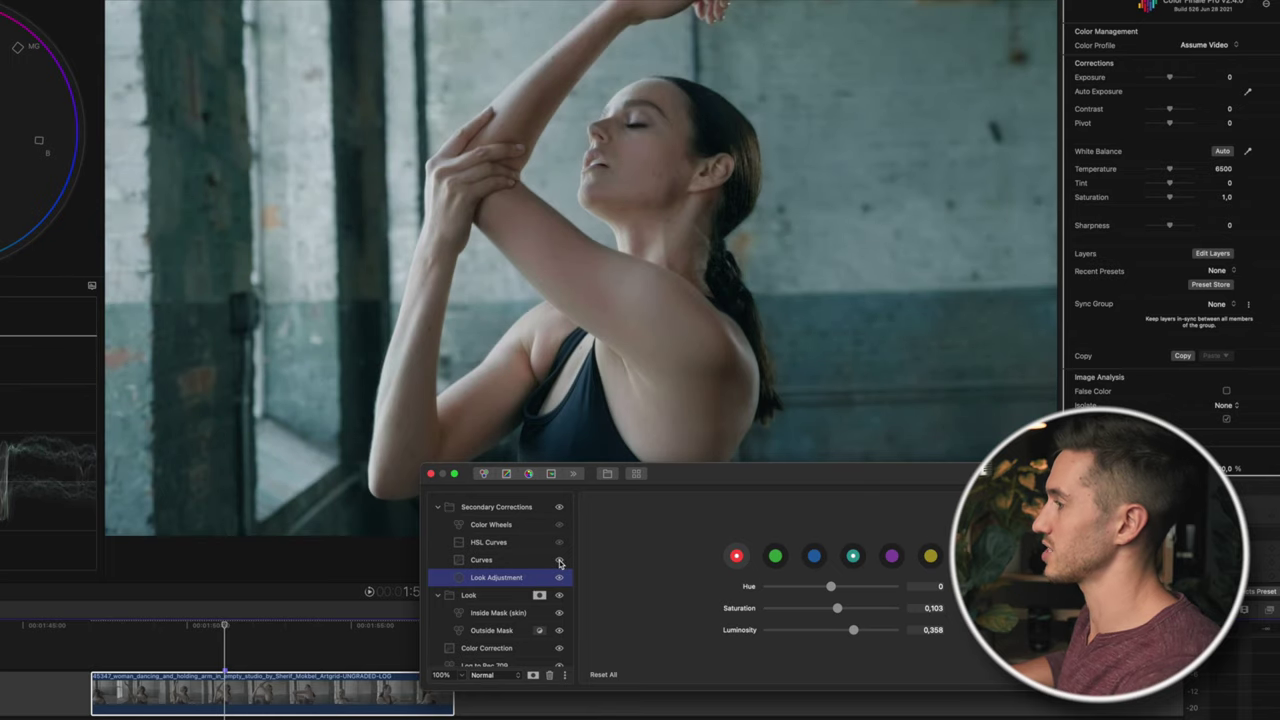
{"action": "left_click", "coordinate": [560, 561]}
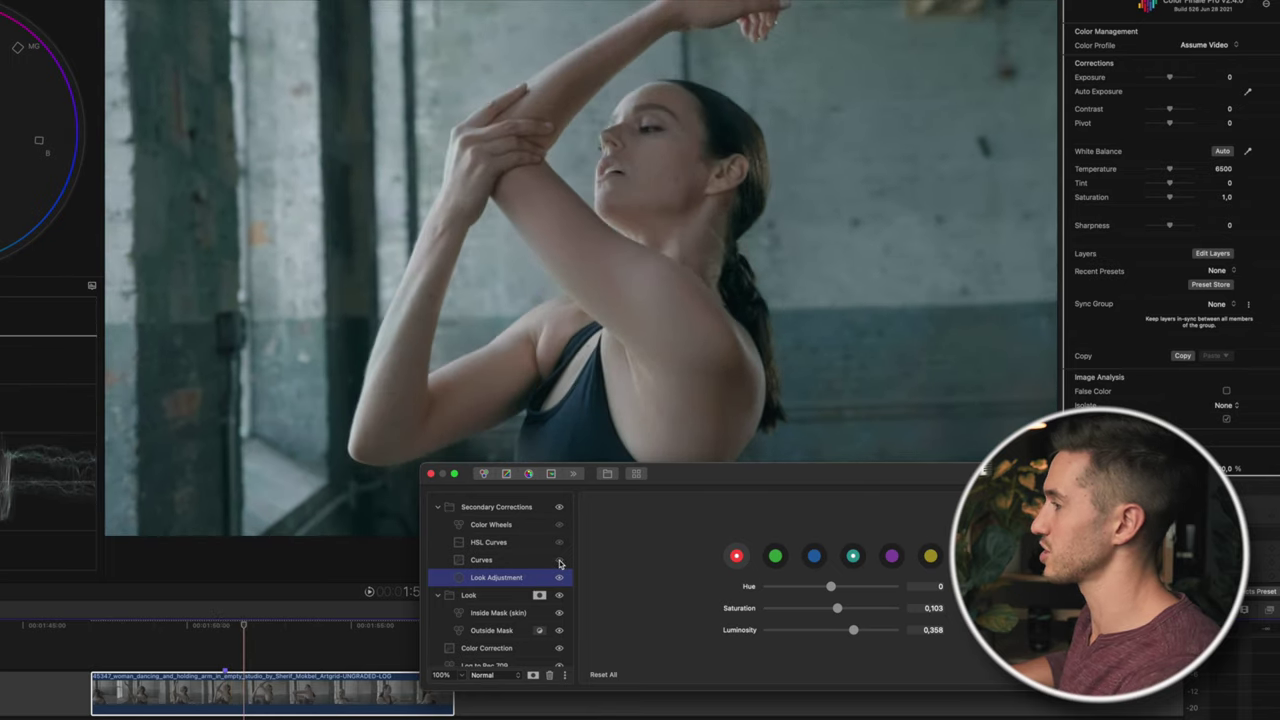
Step: Toggle the HSL Curves layer's visibility to compare its effect, leaving the layer switched on
{"action": "left_click", "coordinate": [559, 529]}
{"action": "left_click", "coordinate": [559, 527]}
{"action": "left_click", "coordinate": [559, 527]}
{"action": "left_click", "coordinate": [559, 527]}
{"action": "left_click", "coordinate": [559, 527]}
{"action": "left_click", "coordinate": [559, 527]}
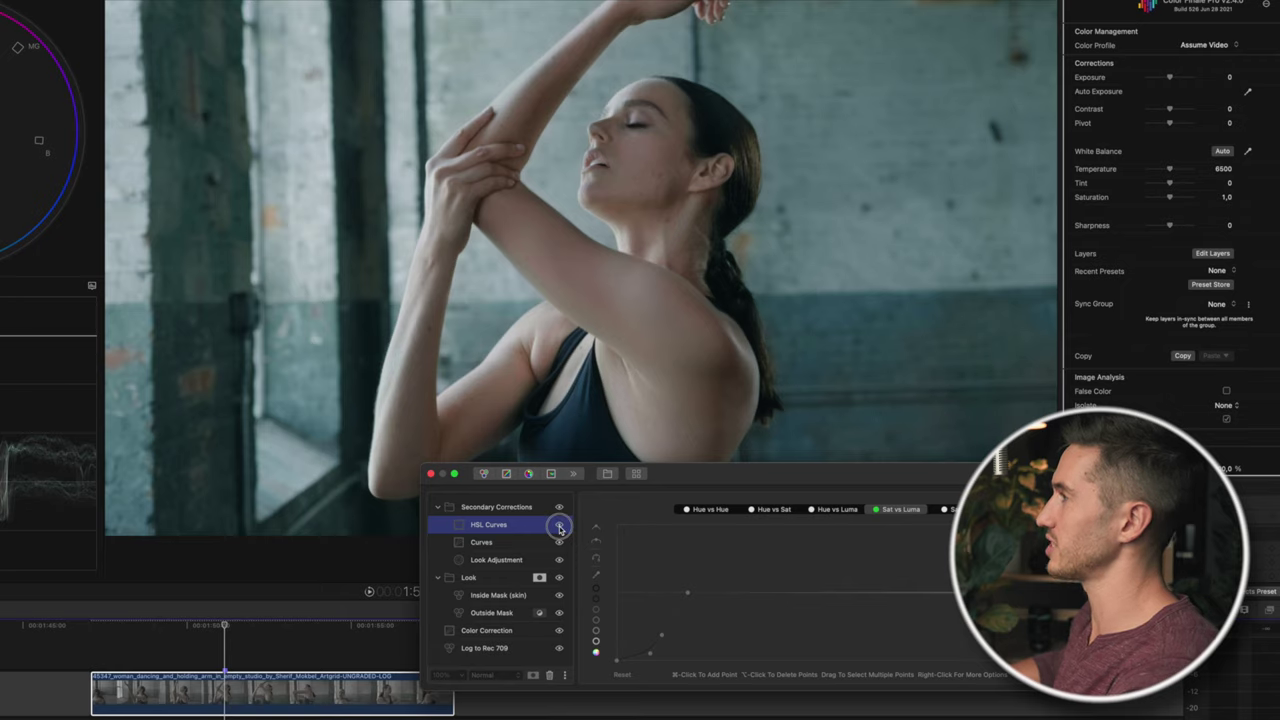
{"action": "left_click", "coordinate": [559, 527]}
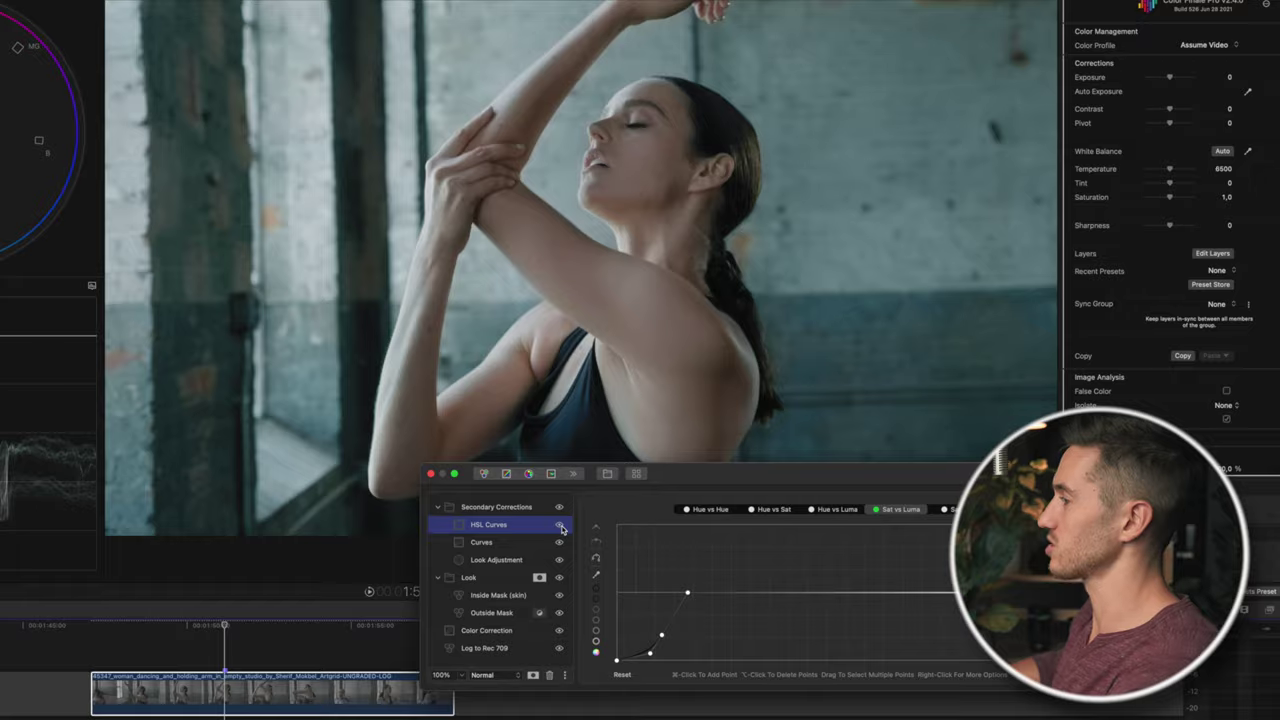